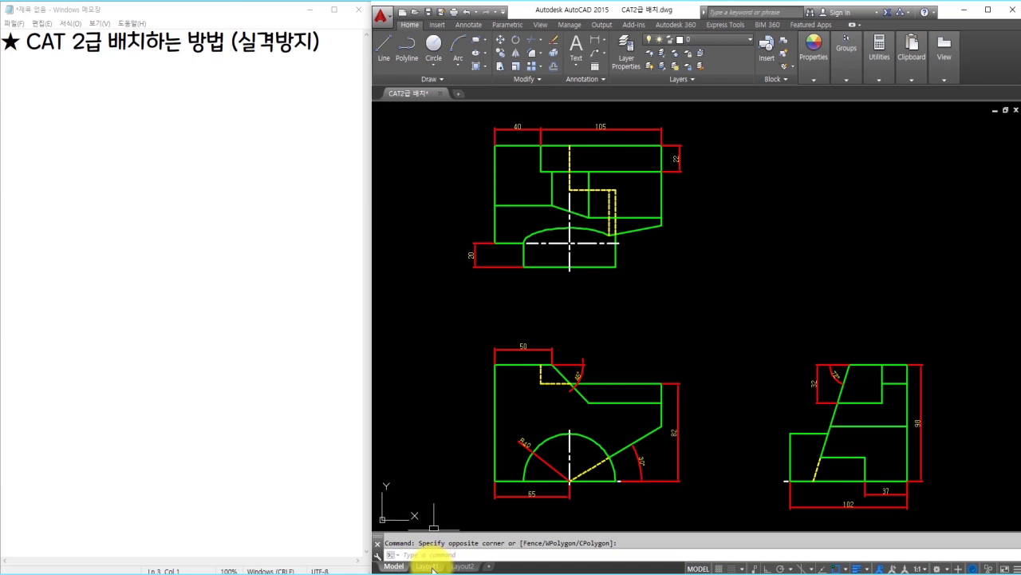
Step: Switch the drawing from model space to the Layout1 paper space
{"action": "mouse_move", "coordinate": [429, 567]}
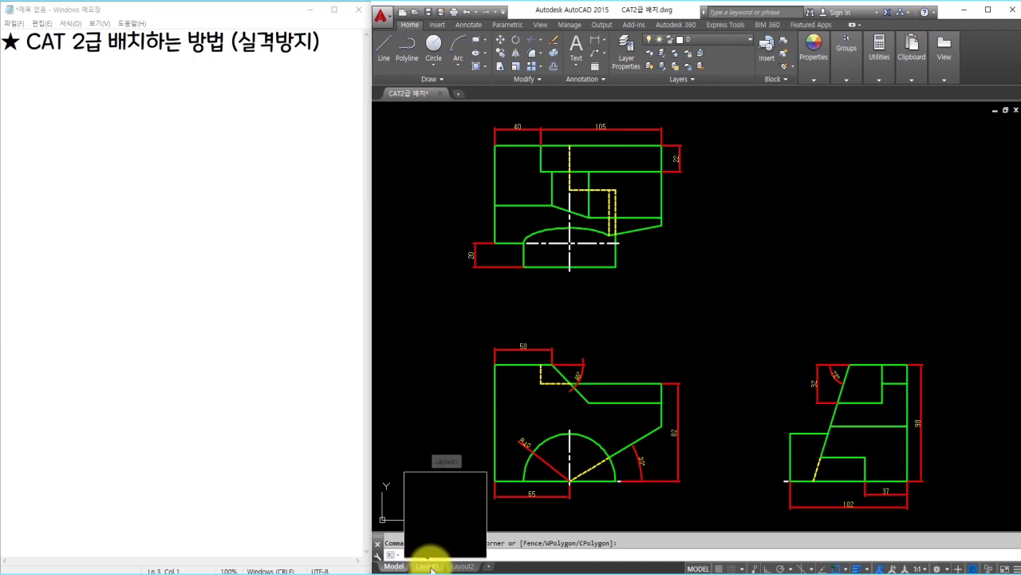
{"action": "left_click", "coordinate": [430, 567]}
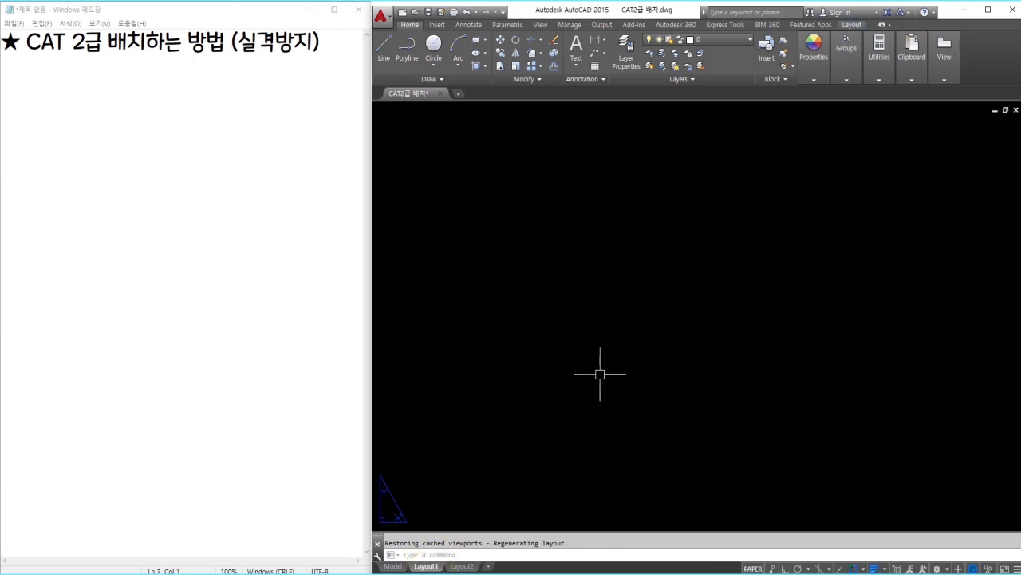
Step: In Notepad, write the lines "Limits 엔터 (한계/범위)", "0,0 엔터" and "297,210 엔터" below the title
{"action": "left_click", "coordinate": [270, 85]}
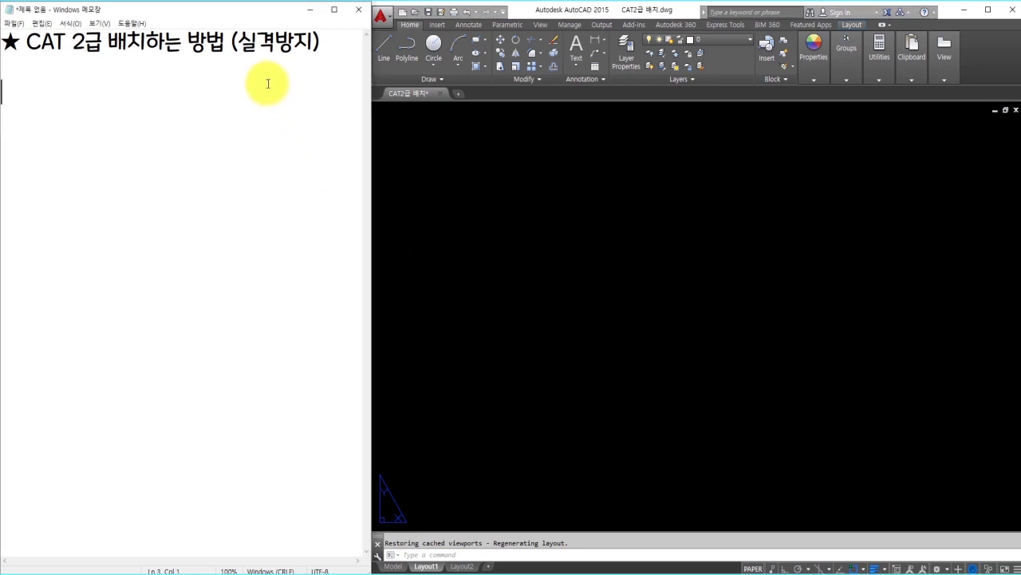
{"action": "type", "text": "ㄴimits "}
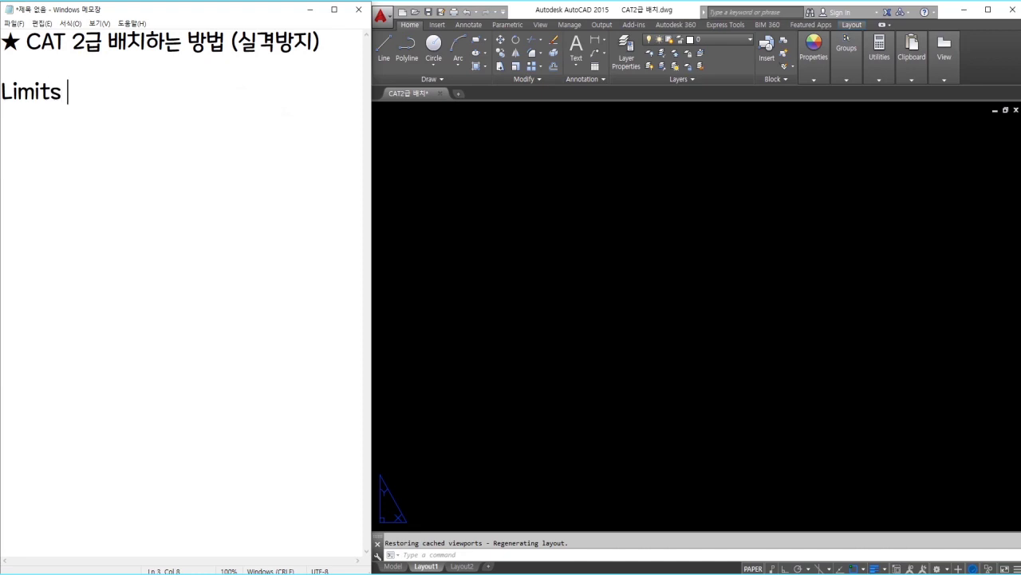
{"action": "type", "text": "엔터 ("}
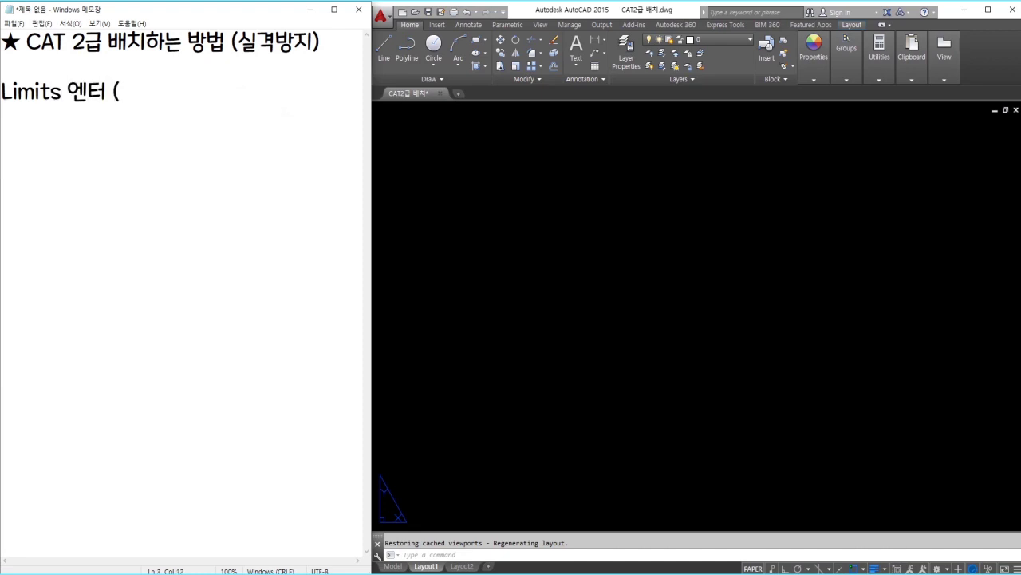
{"action": "type", "text": "한계/범우"}
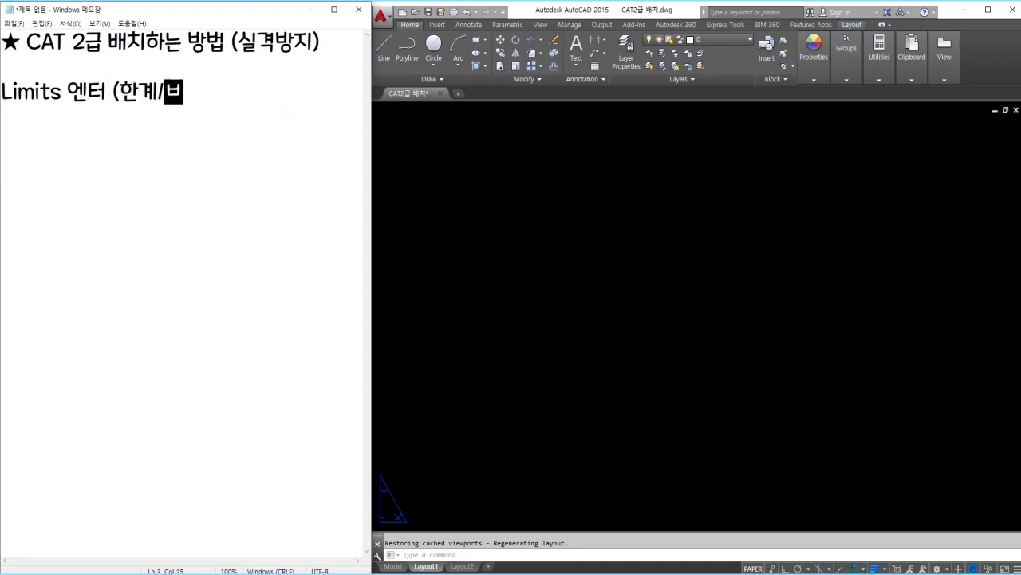
{"action": "type", "text": "위)"}
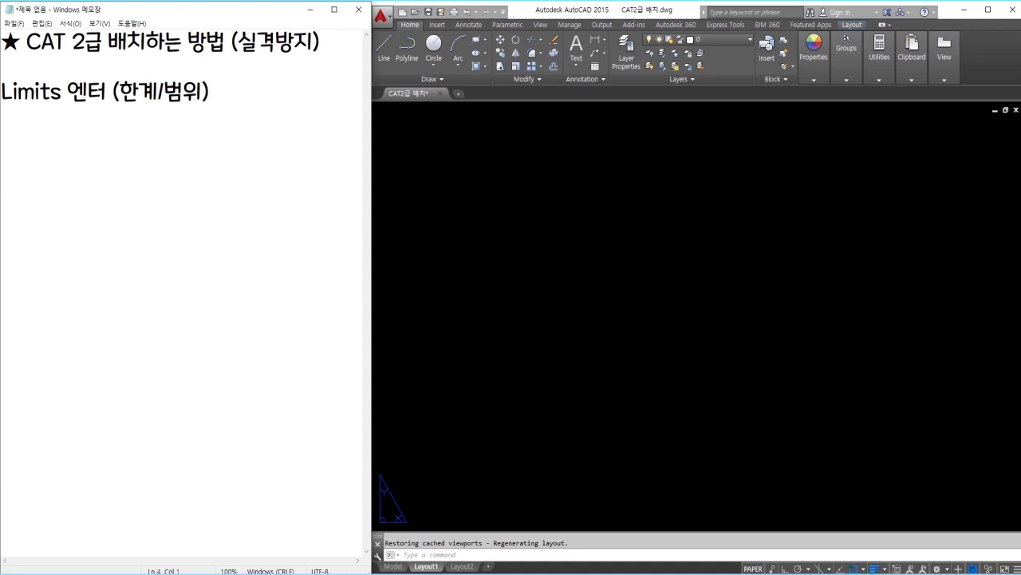
{"action": "type", "text": "0,0 엔터"}
{"action": "key", "text": "Return"}
{"action": "type", "text": "29"}
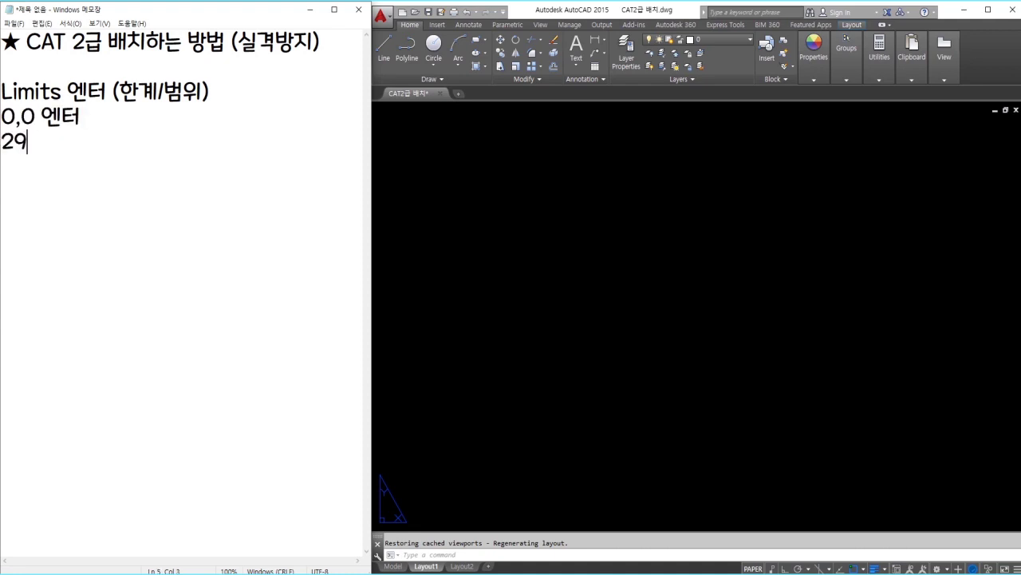
{"action": "type", "text": "7,210 엔터"}
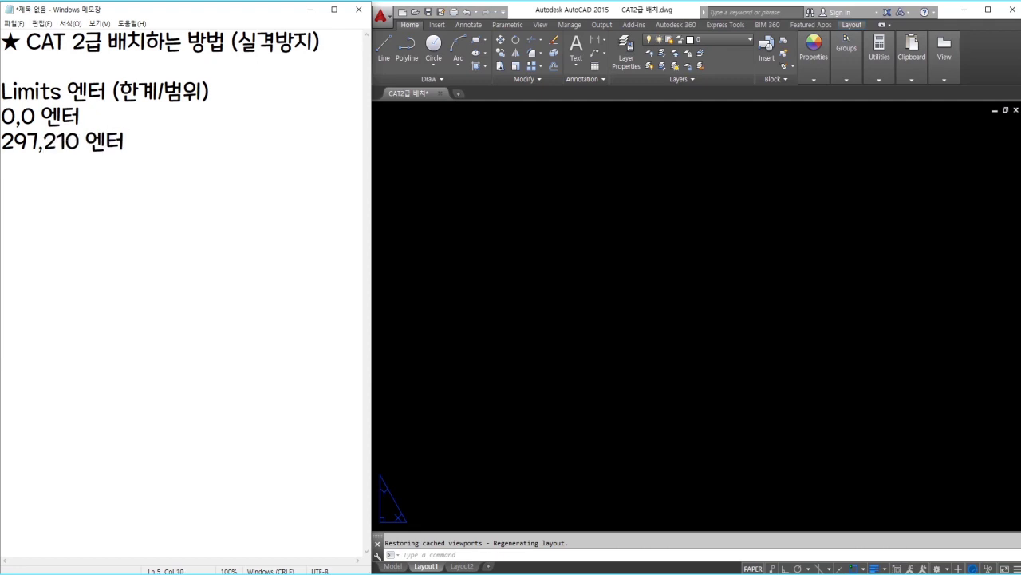
Step: In AutoCAD, set the paper space limits with lower left corner 0,0 and upper right corner 297,210
{"action": "left_click", "coordinate": [502, 223]}
{"action": "left_click", "coordinate": [201, 158]}
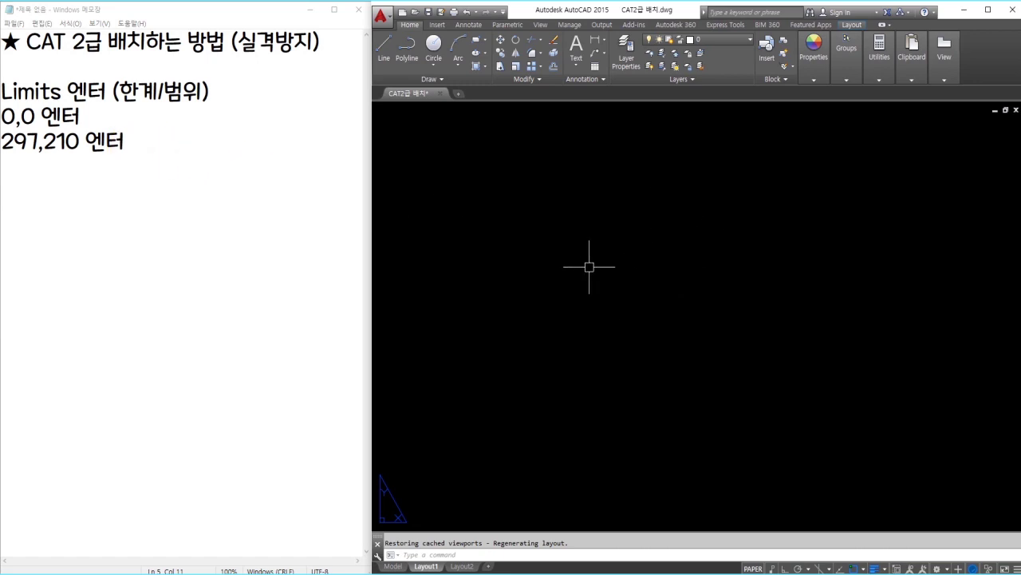
{"action": "type", "text": "LIMITS"}
{"action": "key", "text": "Return"}
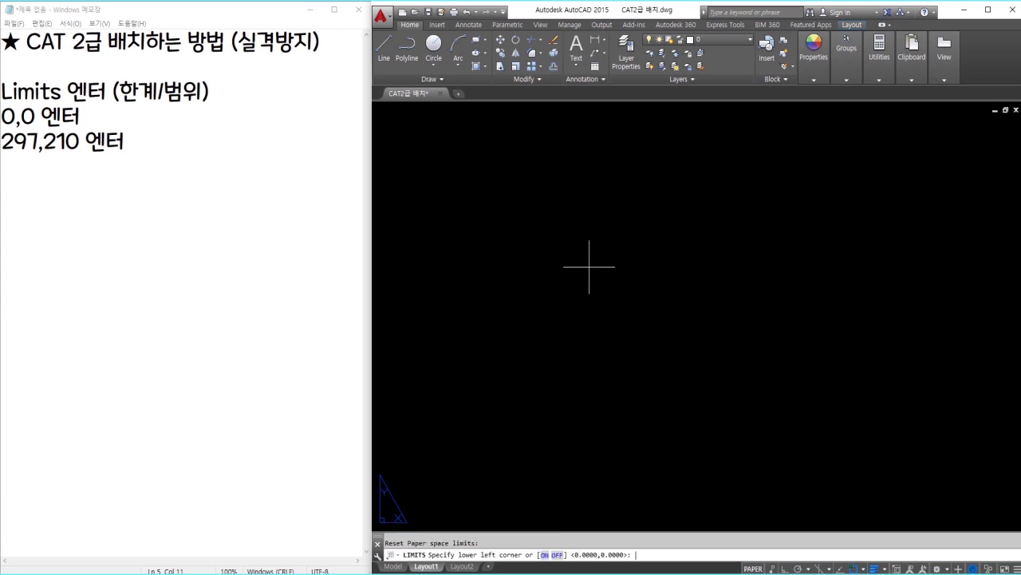
{"action": "type", "text": "0,0"}
{"action": "key", "text": "Return"}
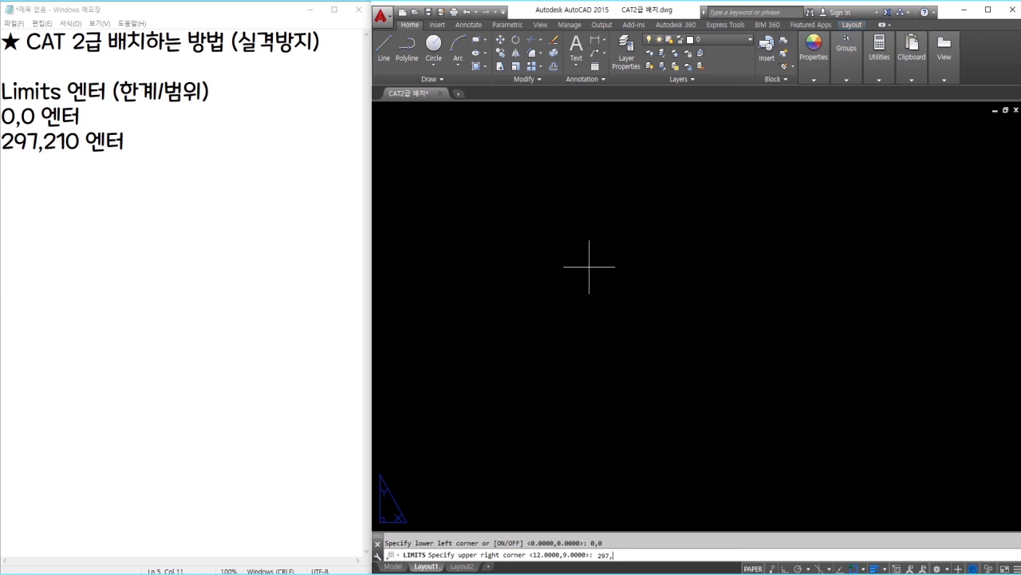
{"action": "key", "text": "Return"}
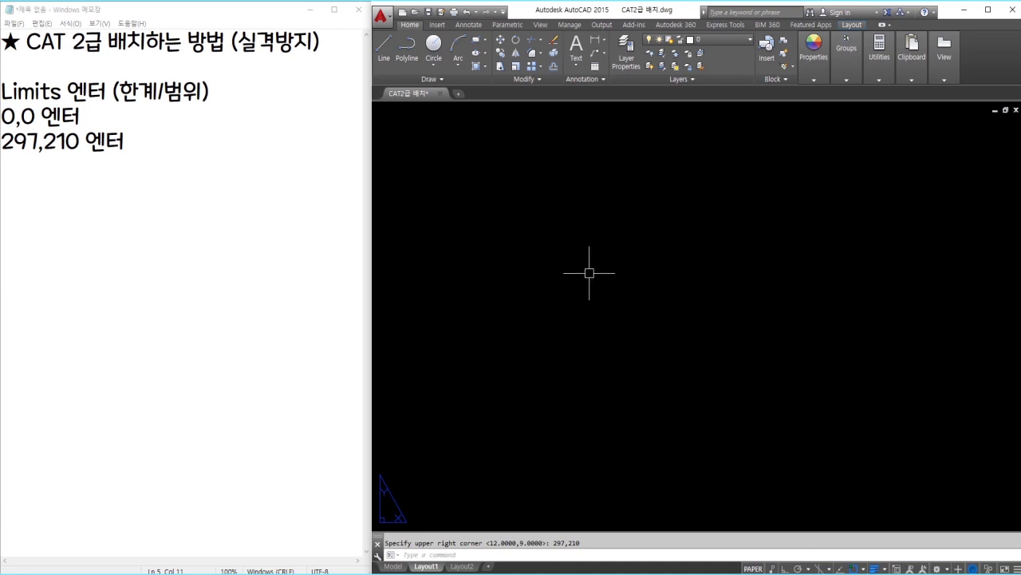
Step: In Notepad, add a section below the limits note reading "Rec 엔터 (사각형)", "0,0 엔터" and "297,210 엔터"
{"action": "left_click", "coordinate": [215, 206]}
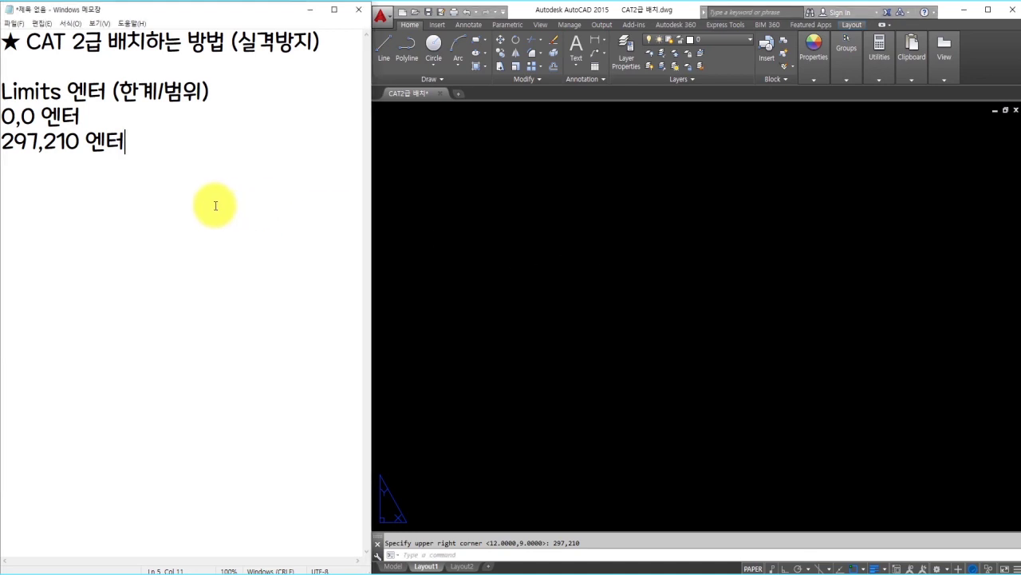
{"action": "key", "text": "Return"}
{"action": "key", "text": "Return"}
{"action": "type", "text": "Rec"}
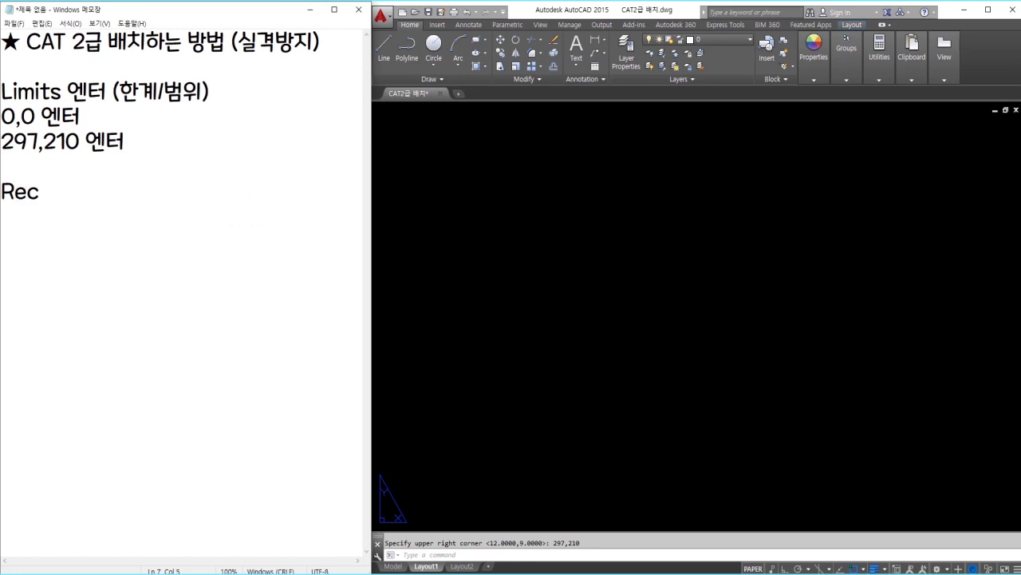
{"action": "type", "text": " 엔터 (사ㄱ"}
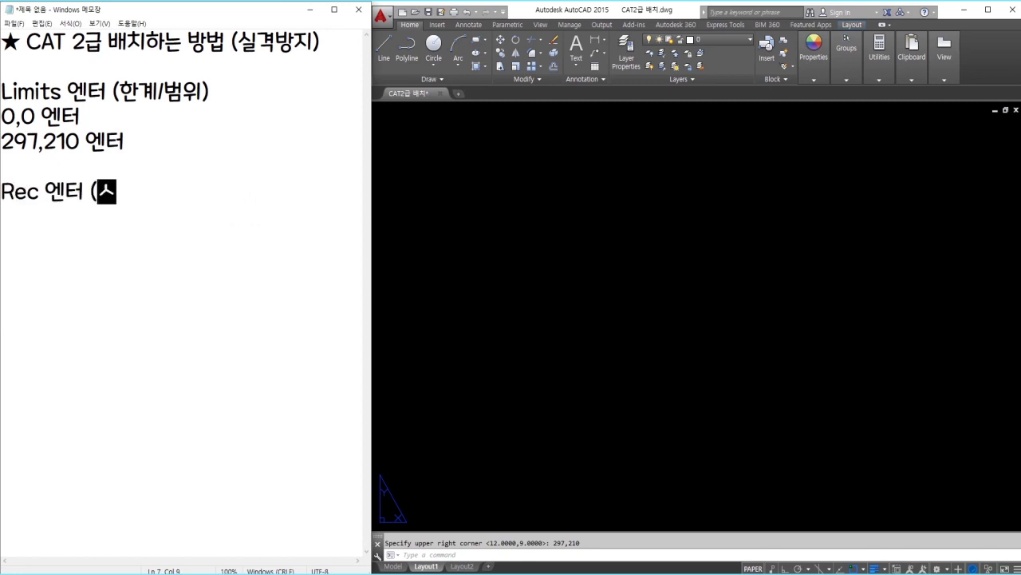
{"action": "type", "text": "각형)"}
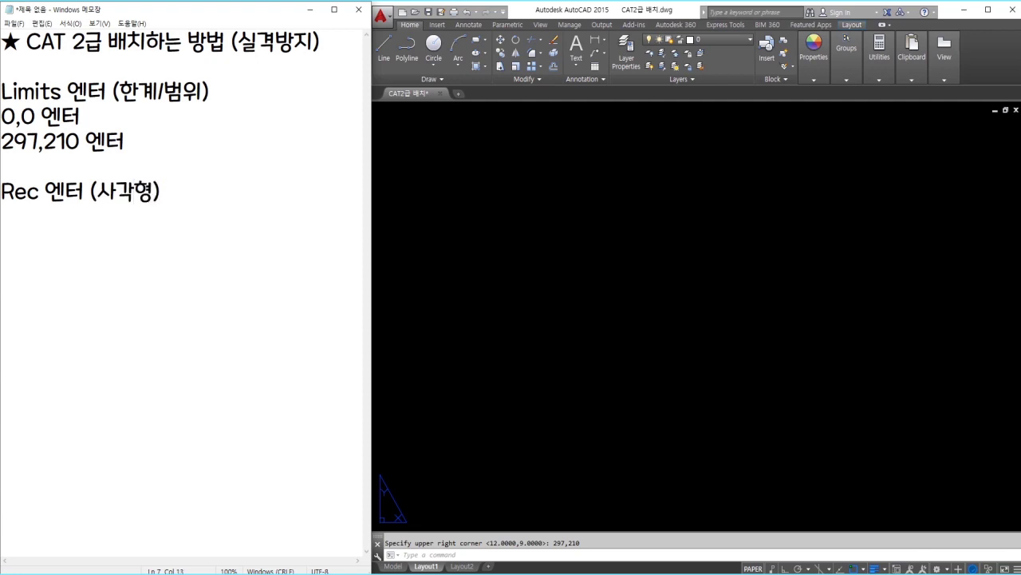
{"action": "type", "text": "0,0"}
{"action": "type", "text": " 엔터"}
{"action": "key", "text": "Return"}
{"action": "type", "text": "297,21"}
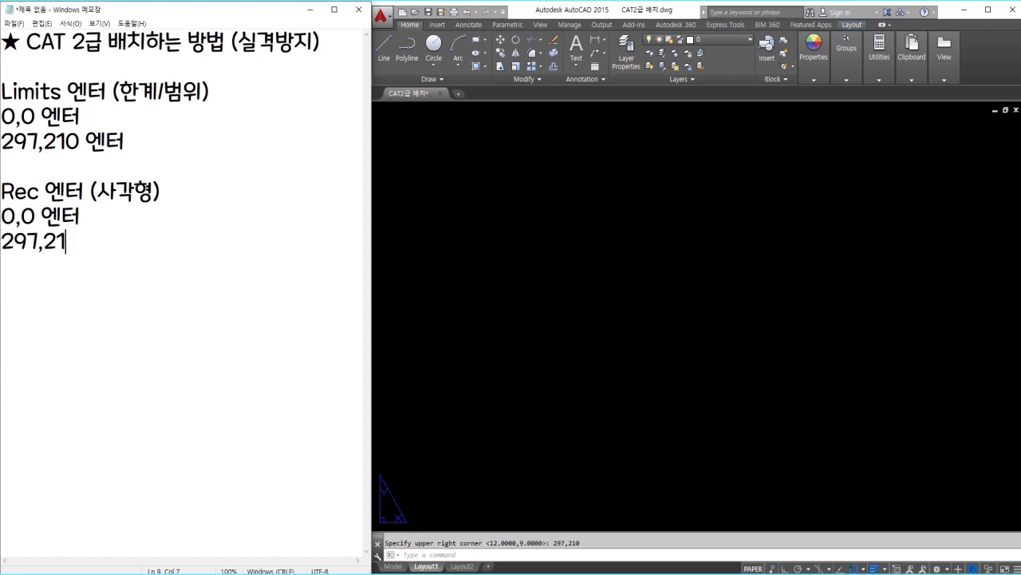
{"action": "type", "text": "0 엔터"}
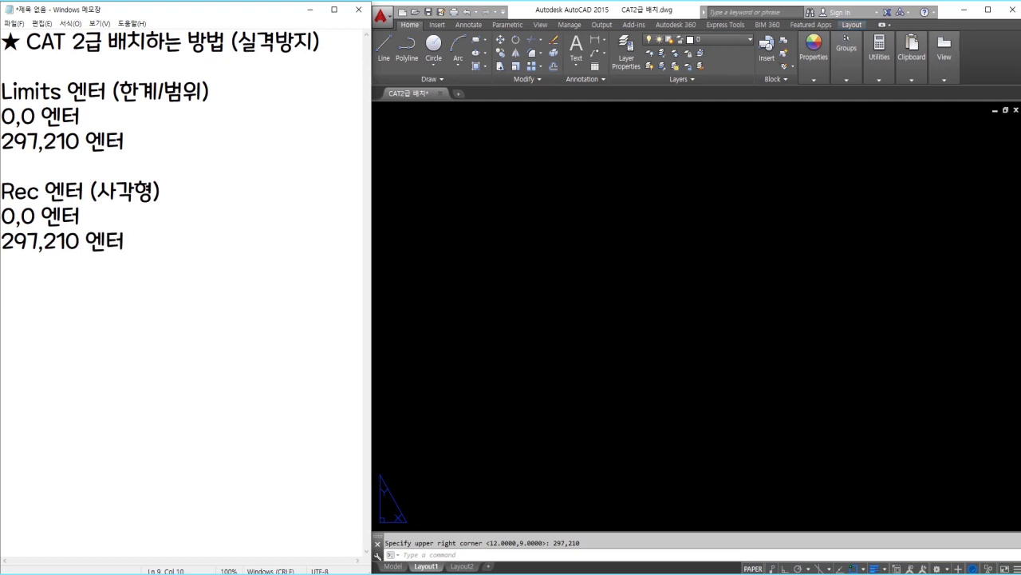
Step: In AutoCAD, draw a rectangle on the layout from corner 0,0 to corner 297,210
{"action": "left_click", "coordinate": [435, 277]}
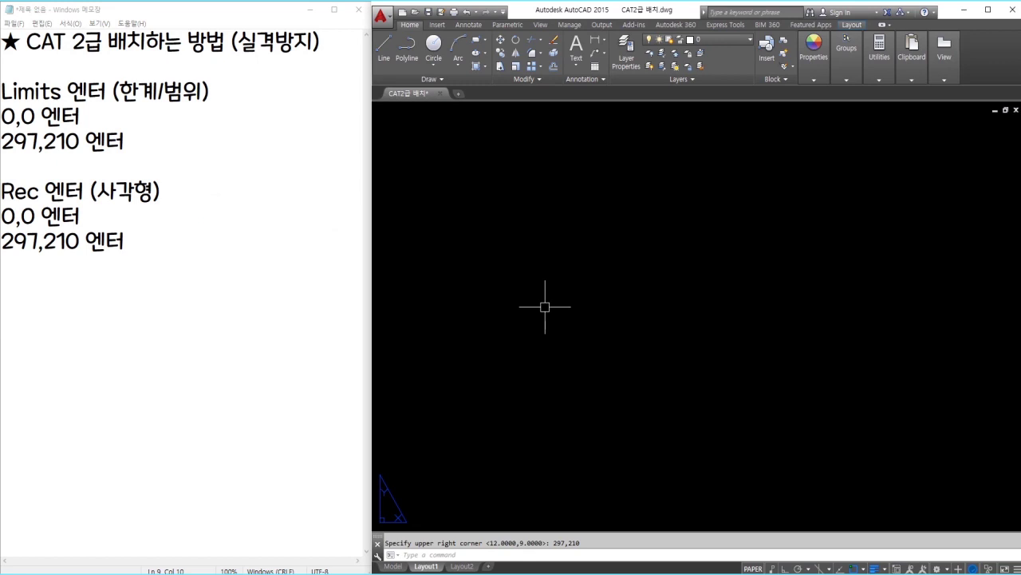
{"action": "type", "text": "rec"}
{"action": "key", "text": "Return"}
{"action": "type", "text": "0,"}
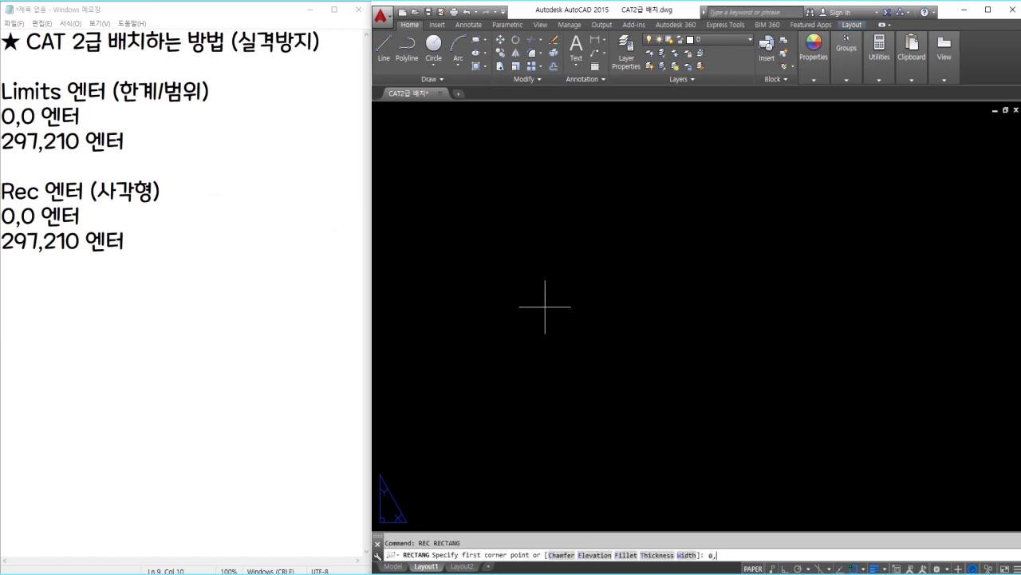
{"action": "type", "text": "0"}
{"action": "key", "text": "Return"}
{"action": "type", "text": "297,210"}
{"action": "key", "text": "Return"}
{"action": "scroll", "coordinate": [604, 320], "scroll_direction": "down", "scroll_amount": 2}
{"action": "middle_click_drag", "start_coordinate": [636, 292], "coordinate": [659, 294]}
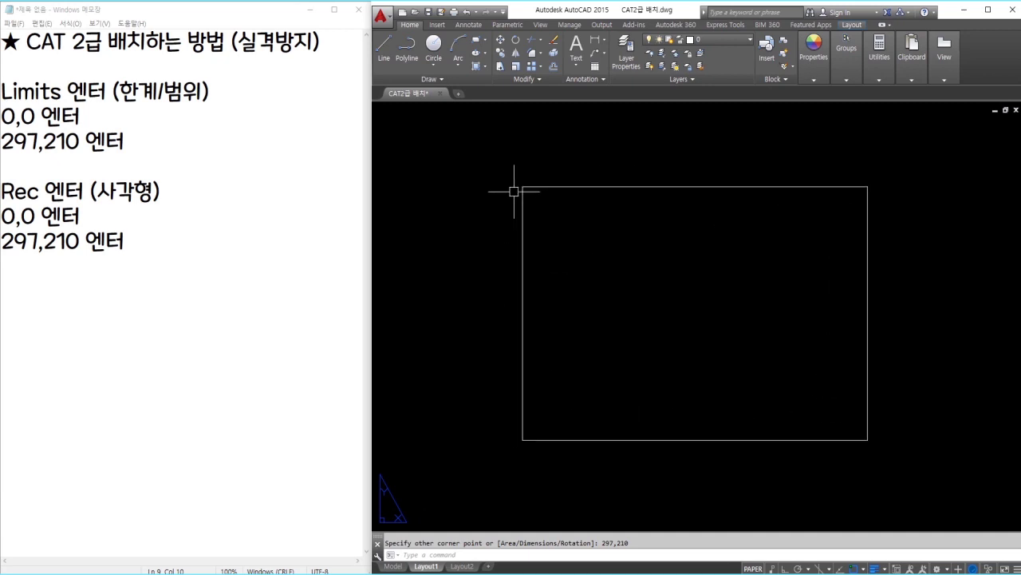
Step: In Notepad, add a section below the rectangle note reading "O 엔터 (간격띄우기)" and "10mm 안쪽으로 작업해주기"
{"action": "left_click", "coordinate": [223, 263]}
{"action": "key", "text": "Return"}
{"action": "key", "text": "Return"}
{"action": "type", "text": "O"}
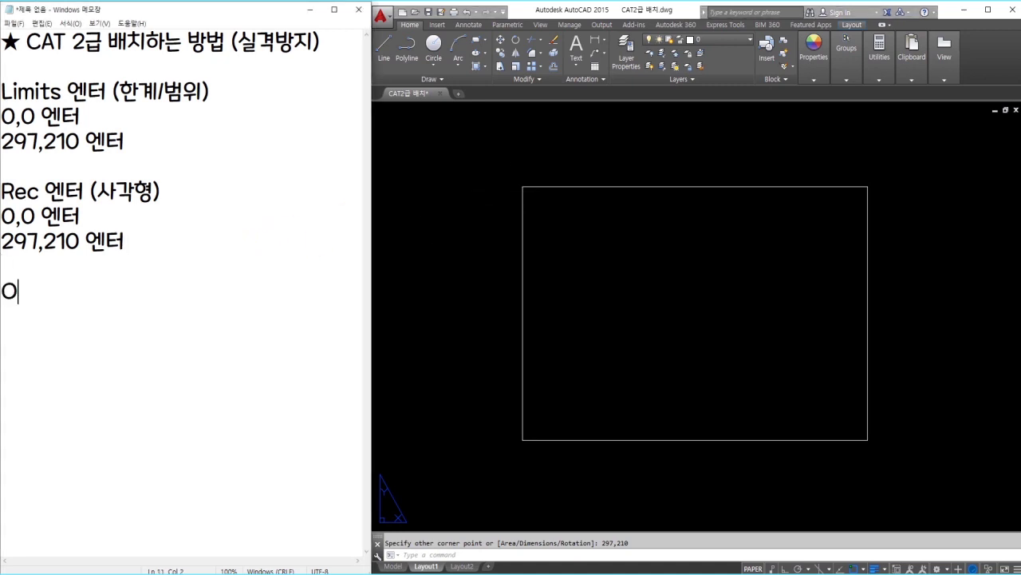
{"action": "type", "text": " 엔터 ("}
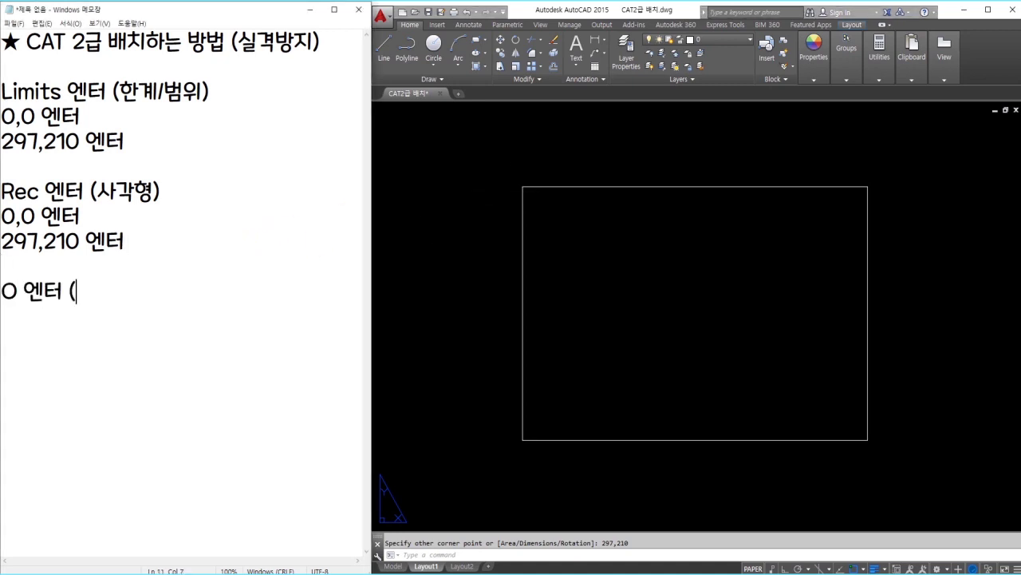
{"action": "type", "text": "가ㄴ격띄욱"}
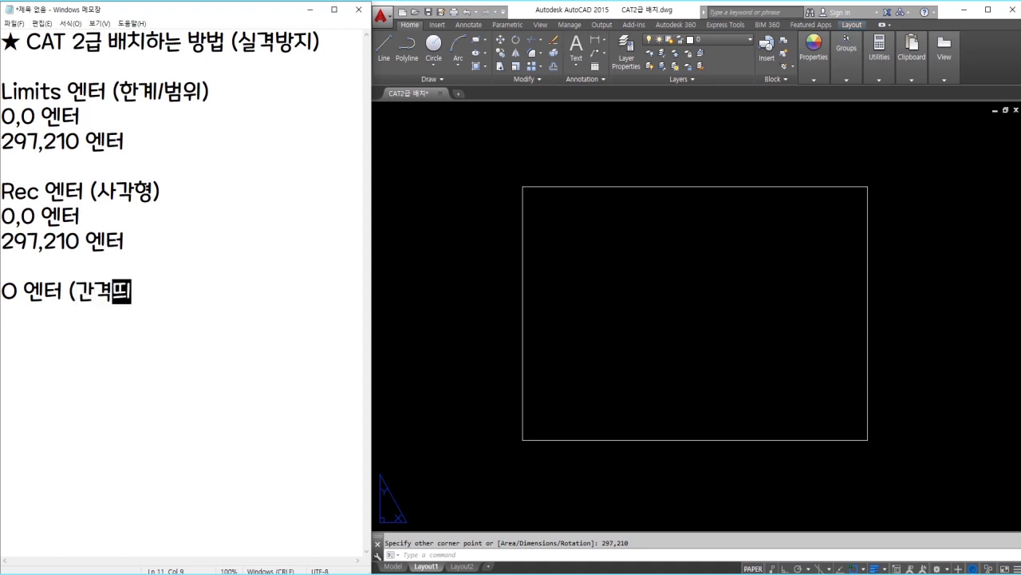
{"action": "type", "text": "ㅣ)"}
{"action": "key", "text": "Return"}
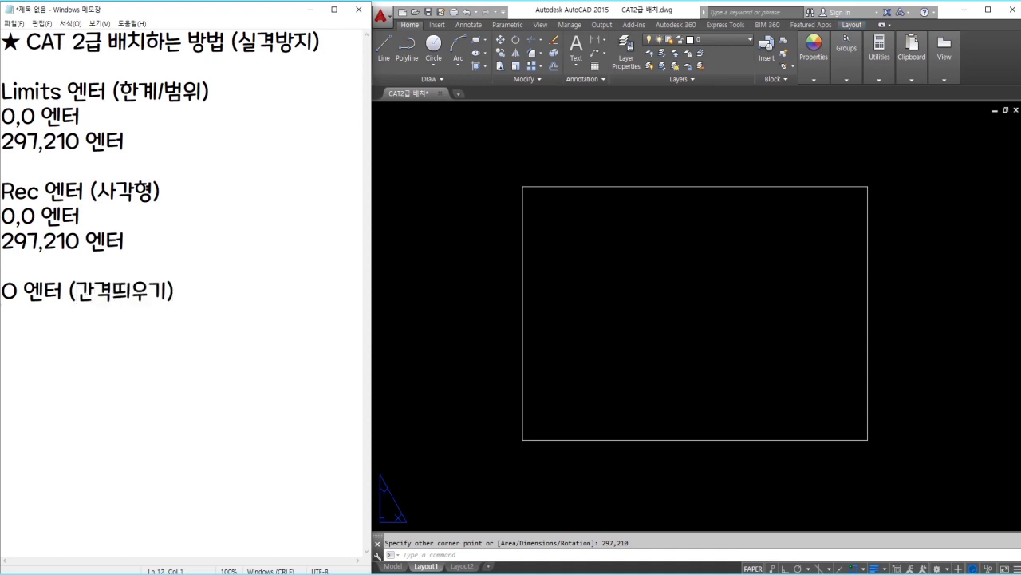
{"action": "type", "text": "10"}
{"action": "type", "text": "mm 안쪽을"}
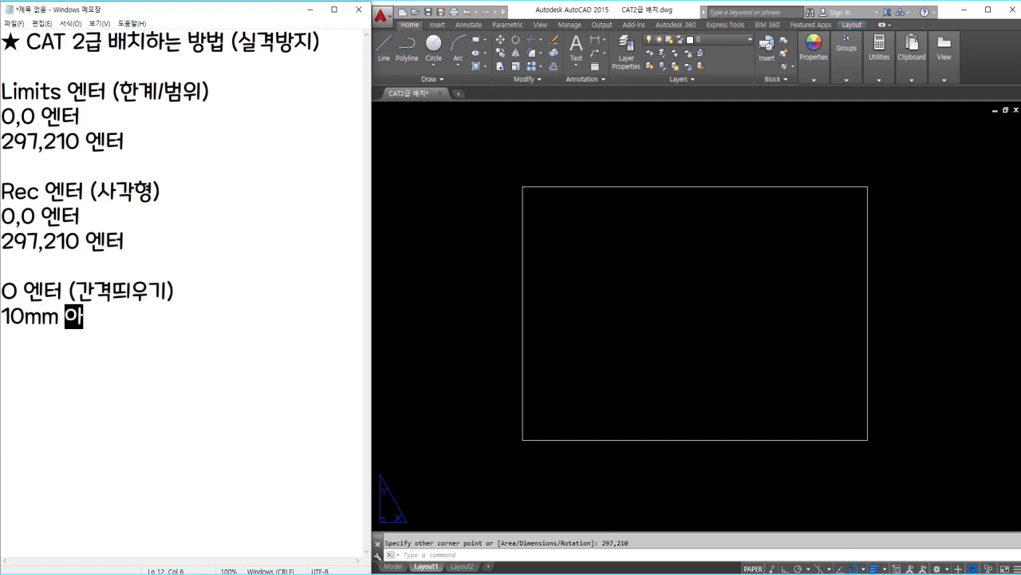
{"action": "type", "text": "로 작업해"}
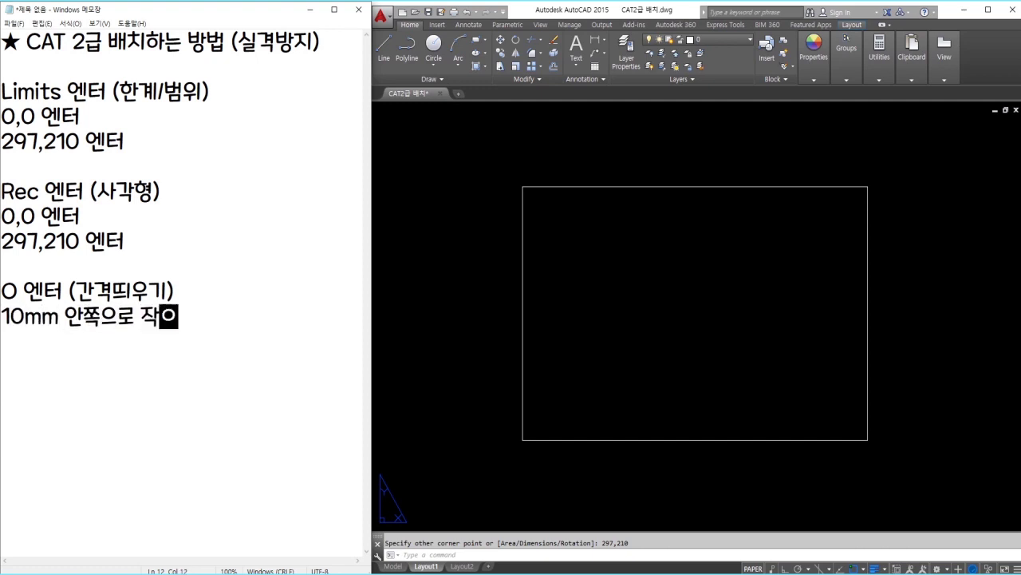
{"action": "type", "text": "주기"}
Step: In AutoCAD, offset the sheet rectangle inward by 10
{"action": "left_click", "coordinate": [434, 315]}
{"action": "type", "text": "o"}
{"action": "key", "text": "Return"}
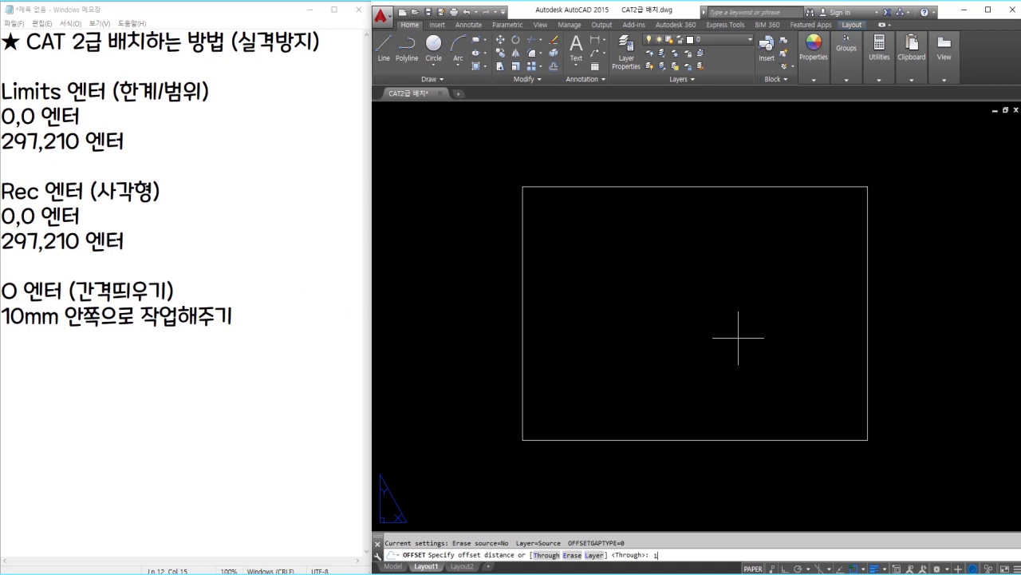
{"action": "key", "text": "Return"}
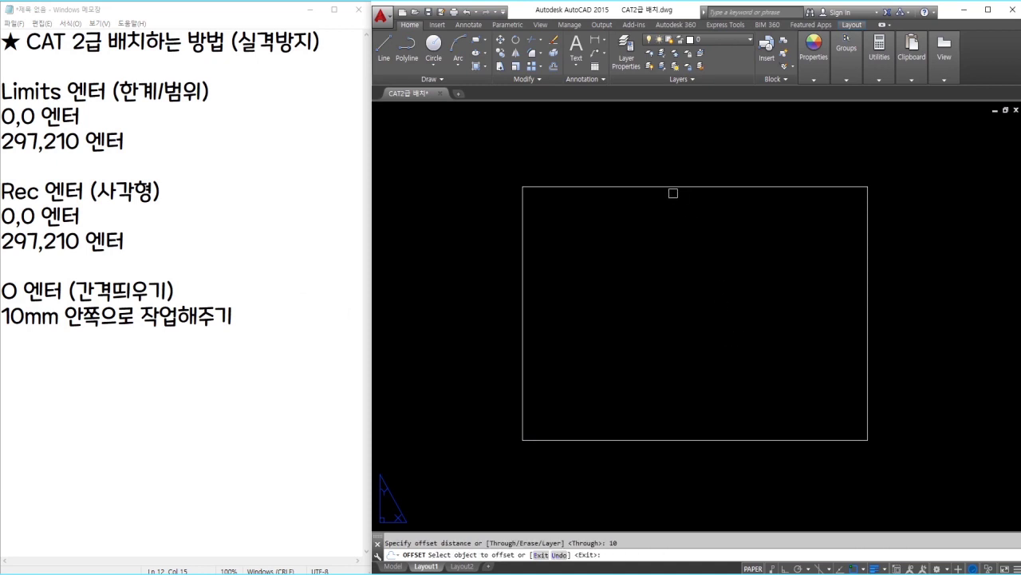
{"action": "left_click", "coordinate": [679, 187]}
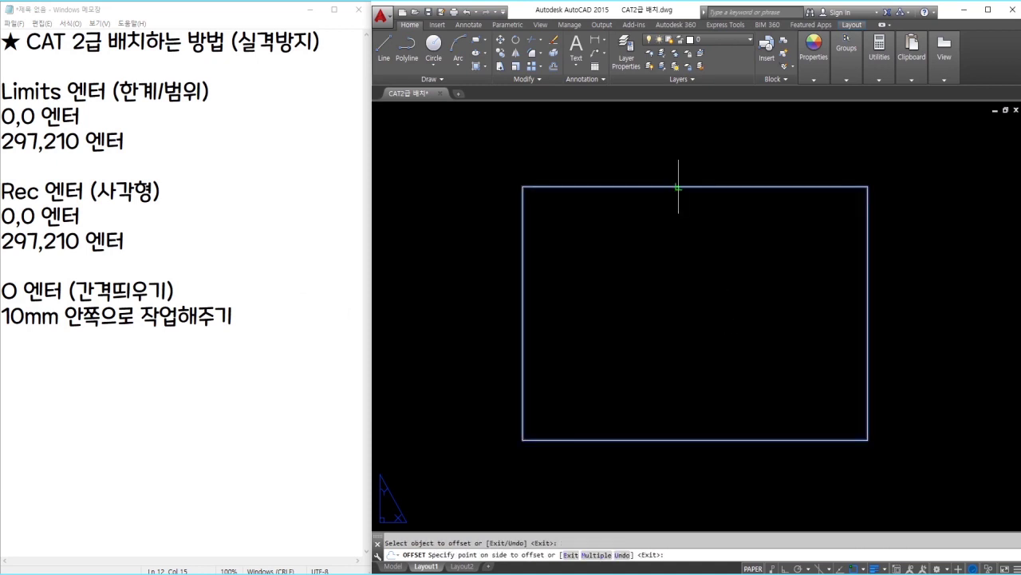
{"action": "left_click", "coordinate": [696, 251]}
{"action": "key", "text": "Escape"}
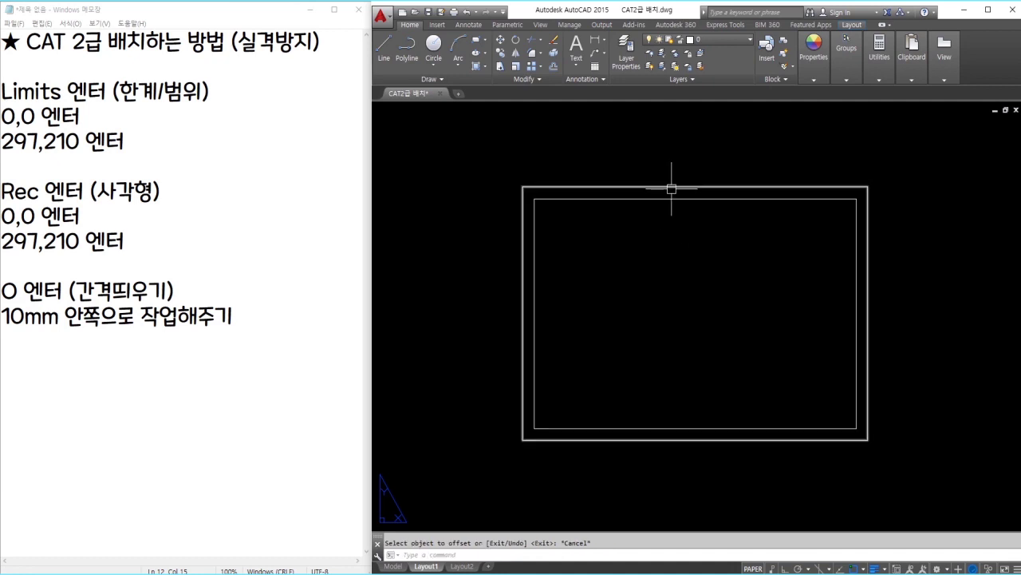
Step: Erase the outer rectangle, keeping only the inner border
{"action": "left_click", "coordinate": [671, 189]}
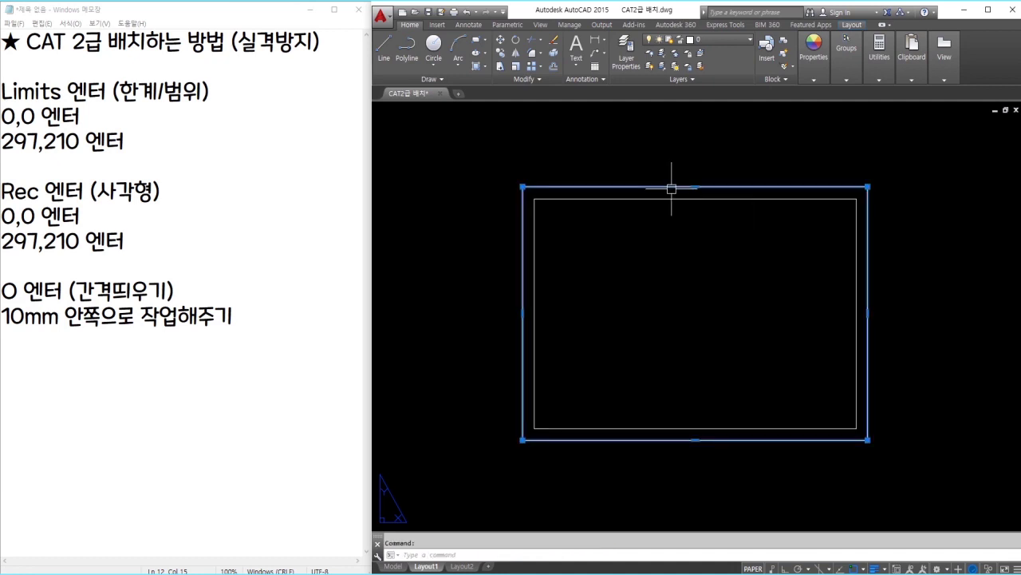
{"action": "type", "text": "e"}
{"action": "key", "text": "Return"}
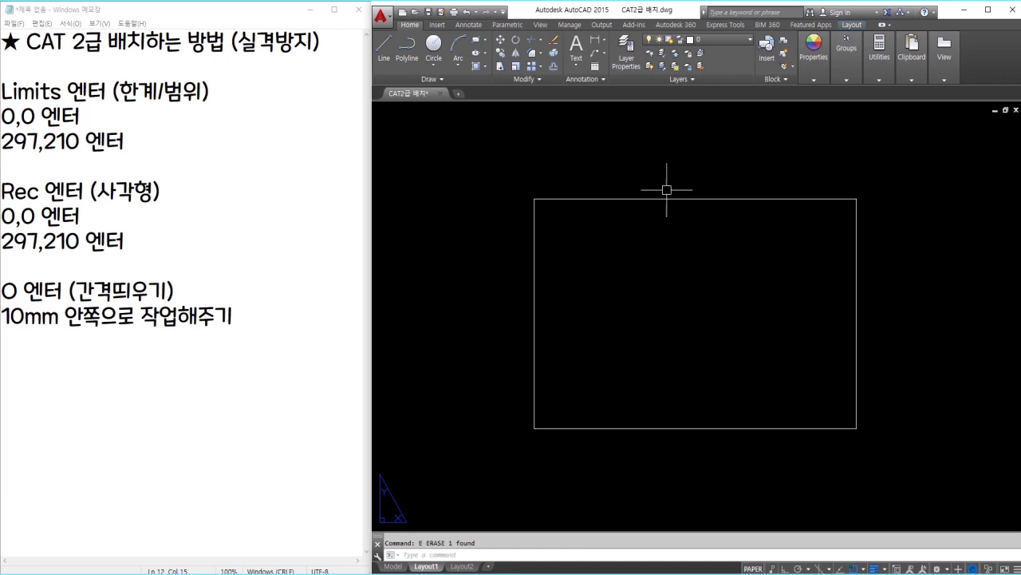
Step: In Notepad, add a section below the offset note reading "Mv 엔터 (뷰 창)", "4 엔터" and "클릭 클릭"
{"action": "left_click", "coordinate": [284, 353]}
{"action": "key", "text": "Return"}
{"action": "key", "text": "Return"}
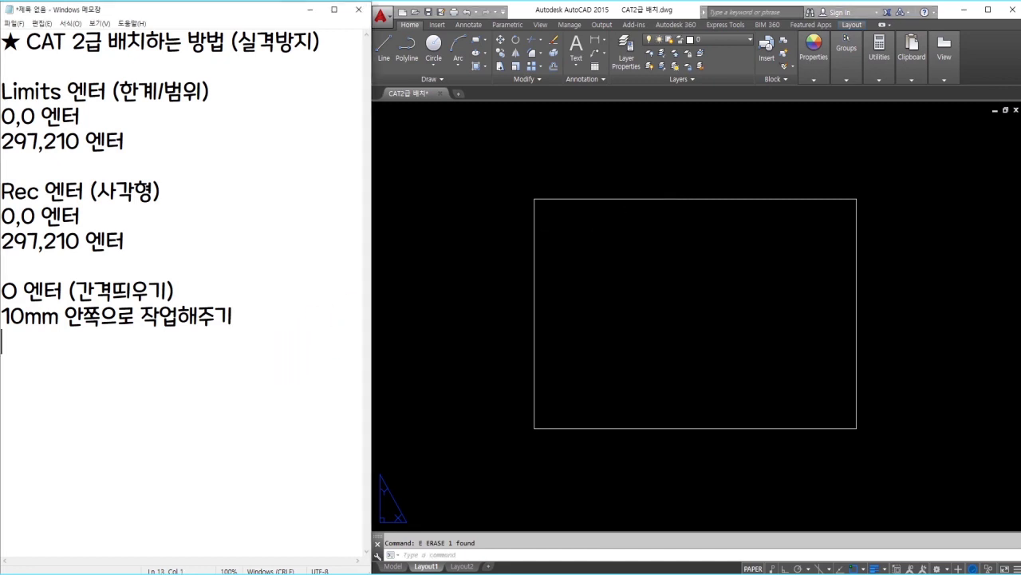
{"action": "type", "text": "Mv 엔"}
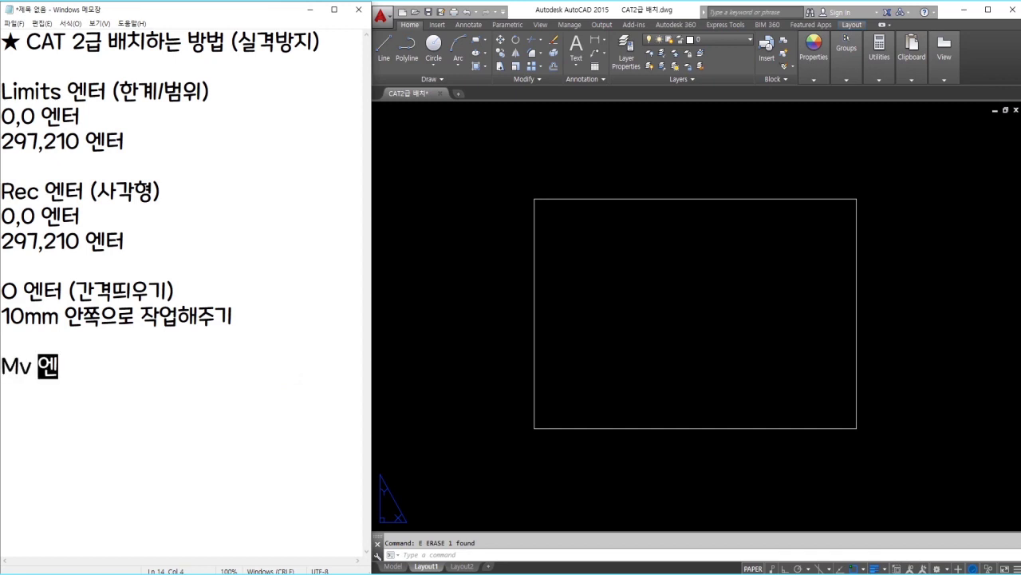
{"action": "type", "text": "터 (뷰"}
{"action": "type", "text": " 창)"}
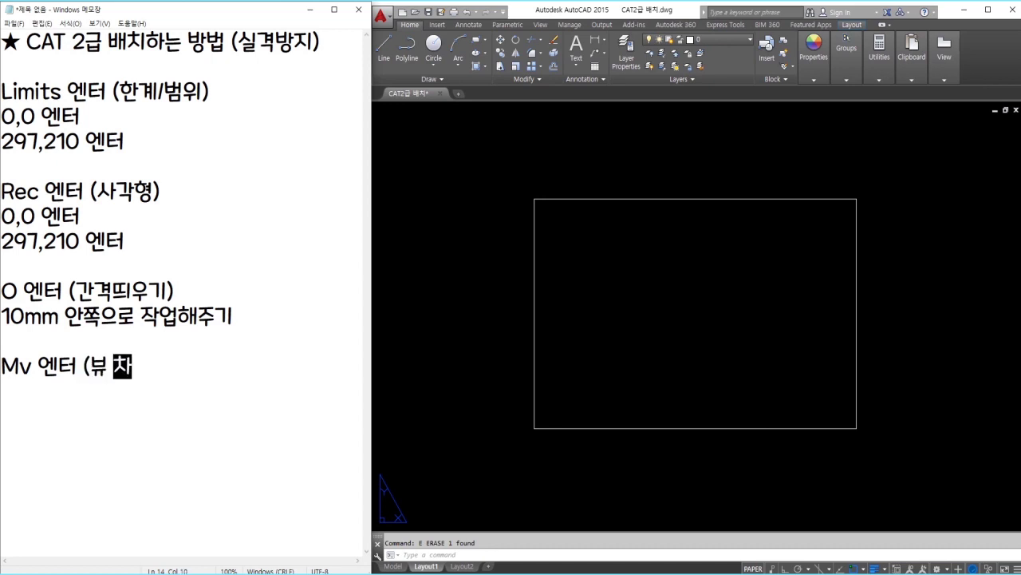
{"action": "key", "text": "Return"}
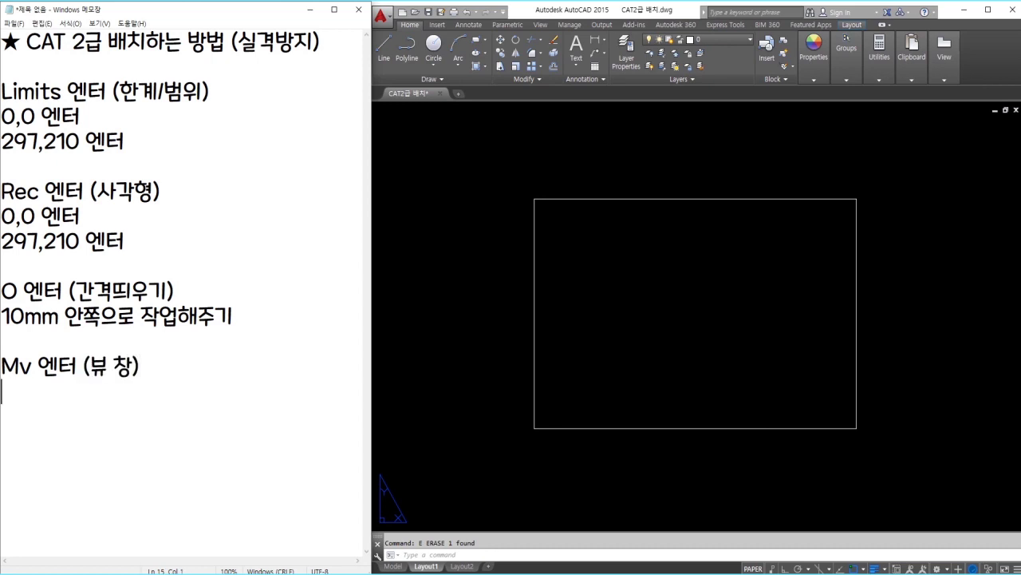
{"action": "type", "text": "4 엔터"}
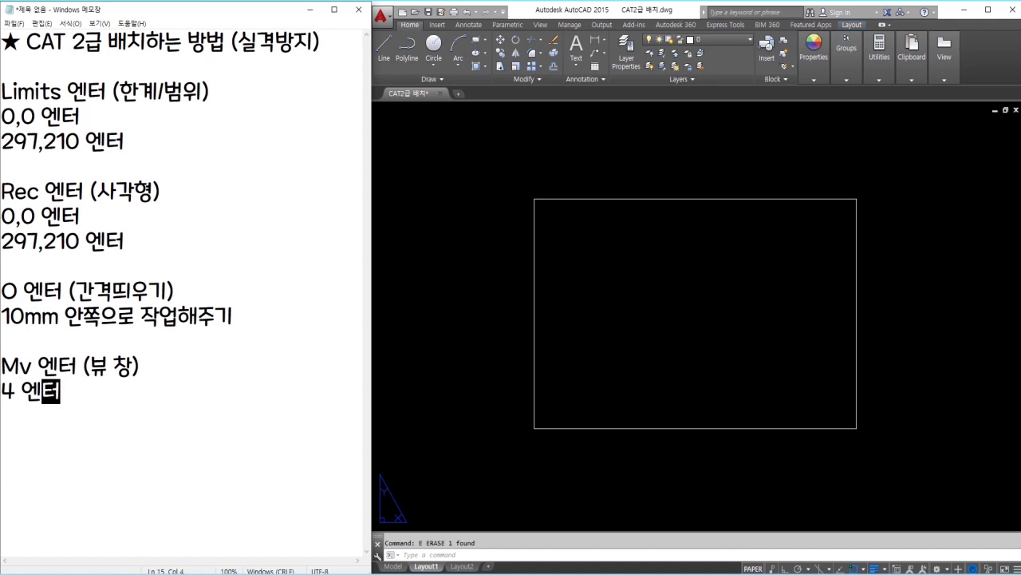
{"action": "key", "text": "Return"}
{"action": "type", "text": "클릭 클릭"}
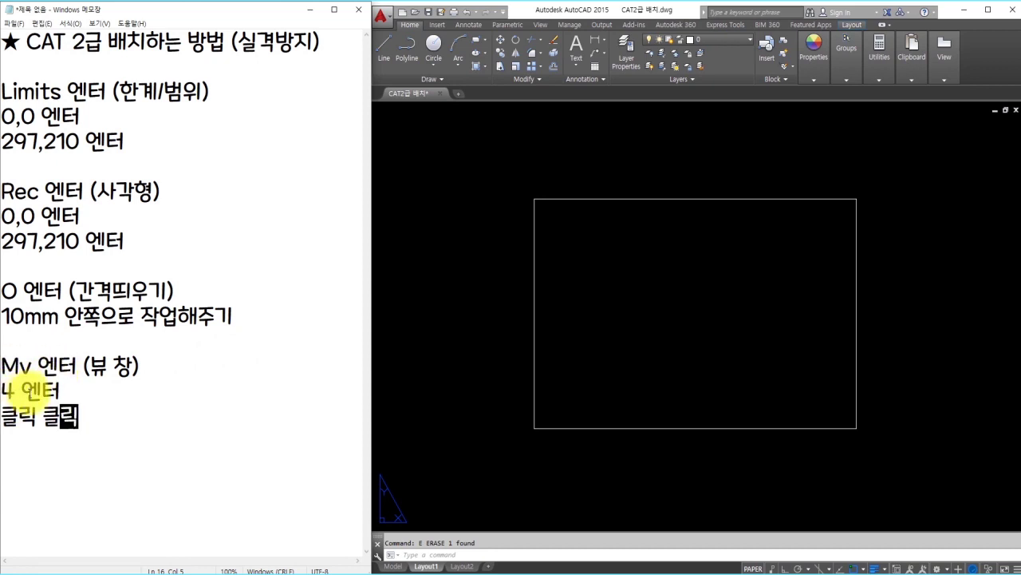
{"action": "left_click_drag", "start_coordinate": [95, 365], "coordinate": [126, 372]}
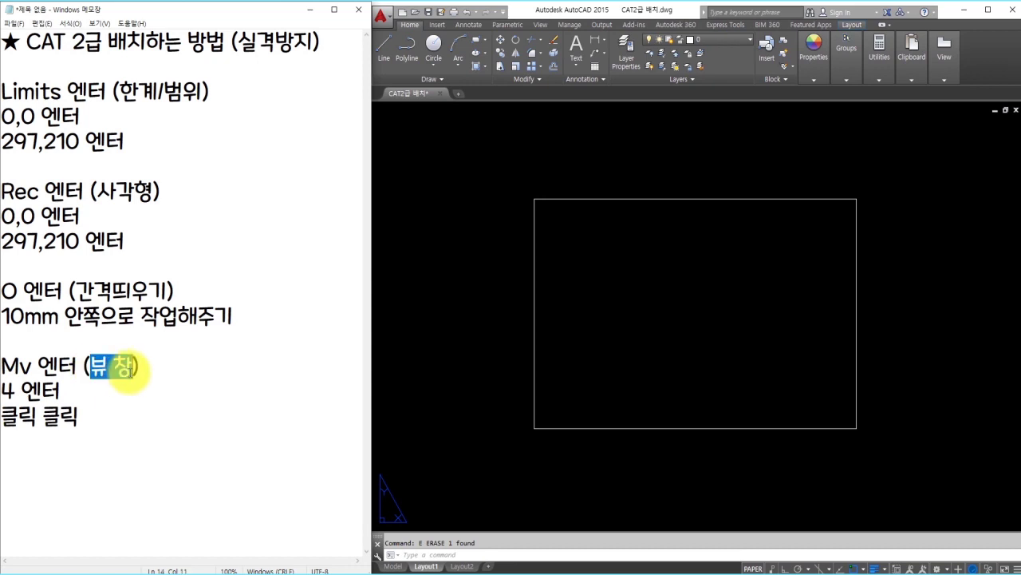
{"action": "left_click", "coordinate": [114, 392]}
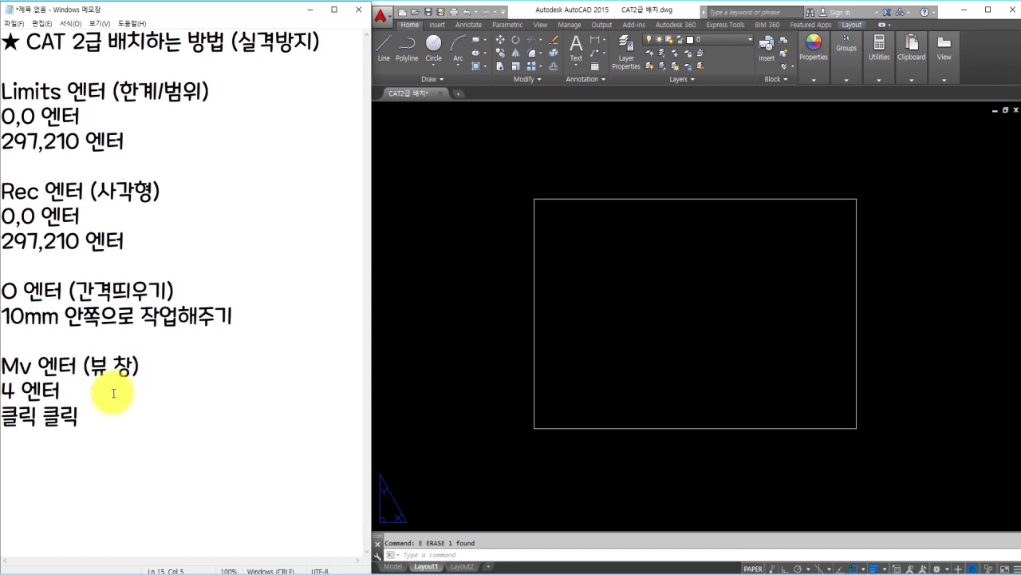
Step: In AutoCAD, create four viewports with MVIEW, filling the inner border from its upper-left to its lower-right corner
{"action": "left_click", "coordinate": [593, 385]}
{"action": "type", "text": "mv"}
{"action": "key", "text": "Return"}
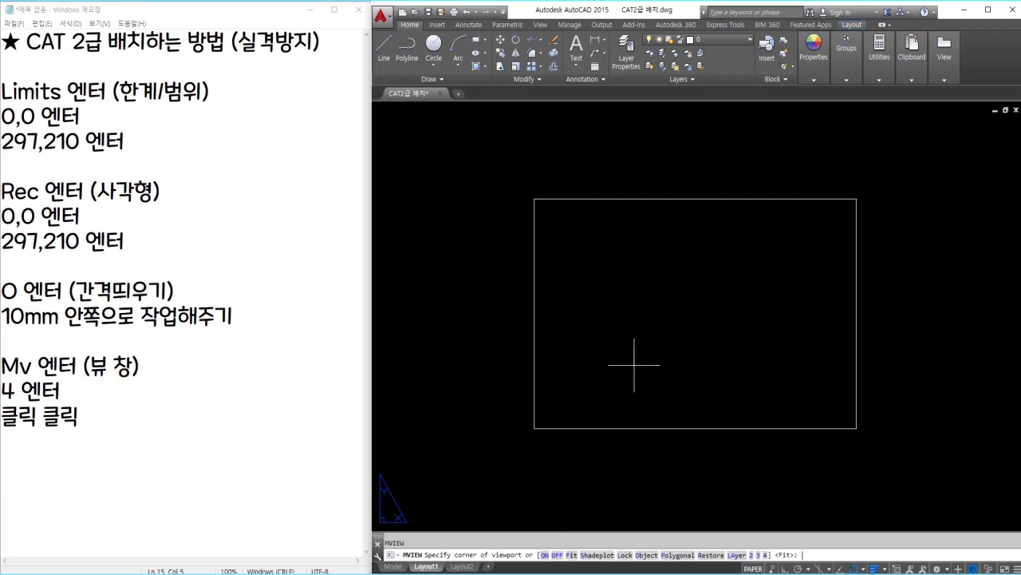
{"action": "type", "text": "4"}
{"action": "key", "text": "Return"}
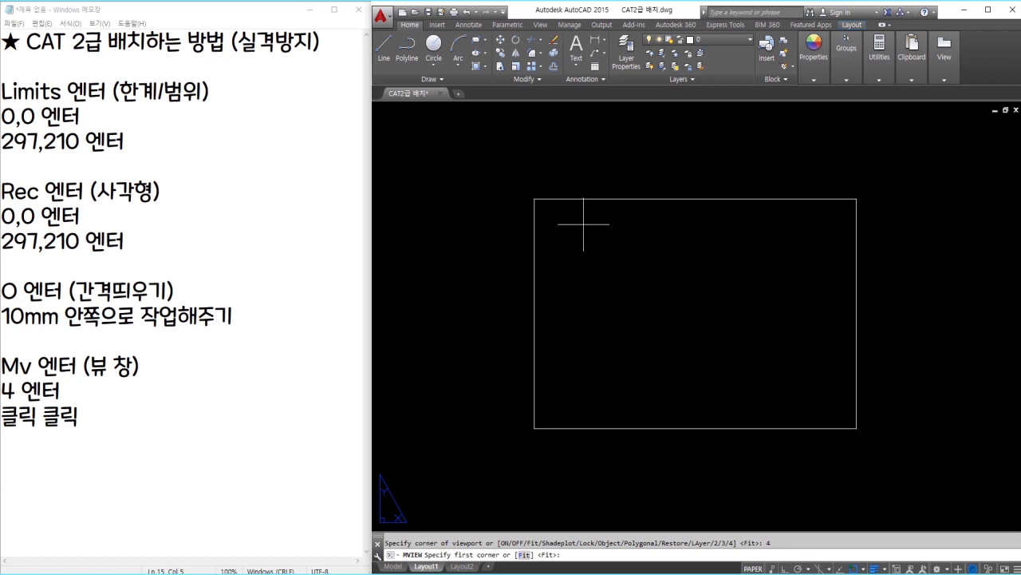
{"action": "left_click", "coordinate": [534, 199]}
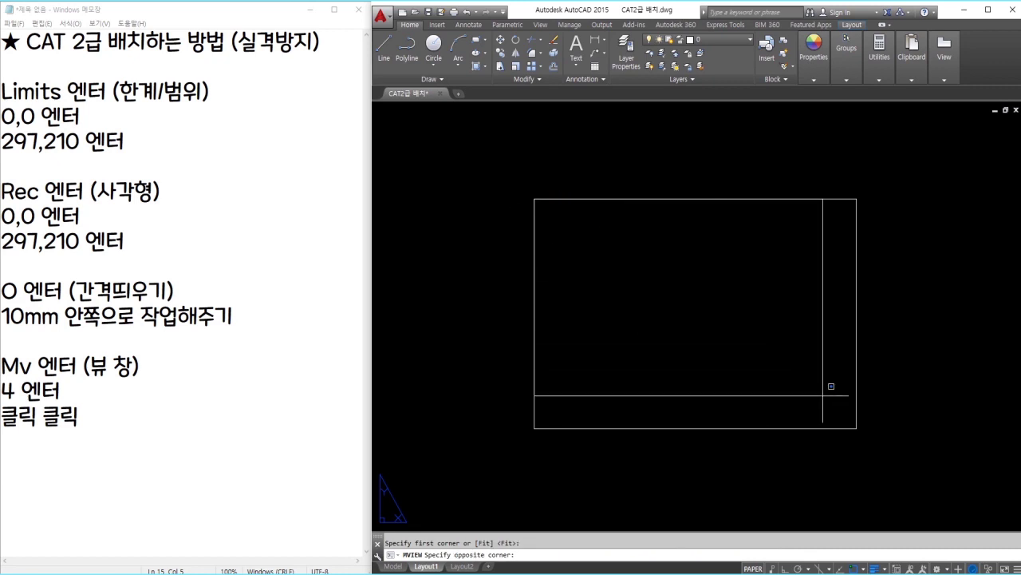
{"action": "left_click", "coordinate": [857, 428]}
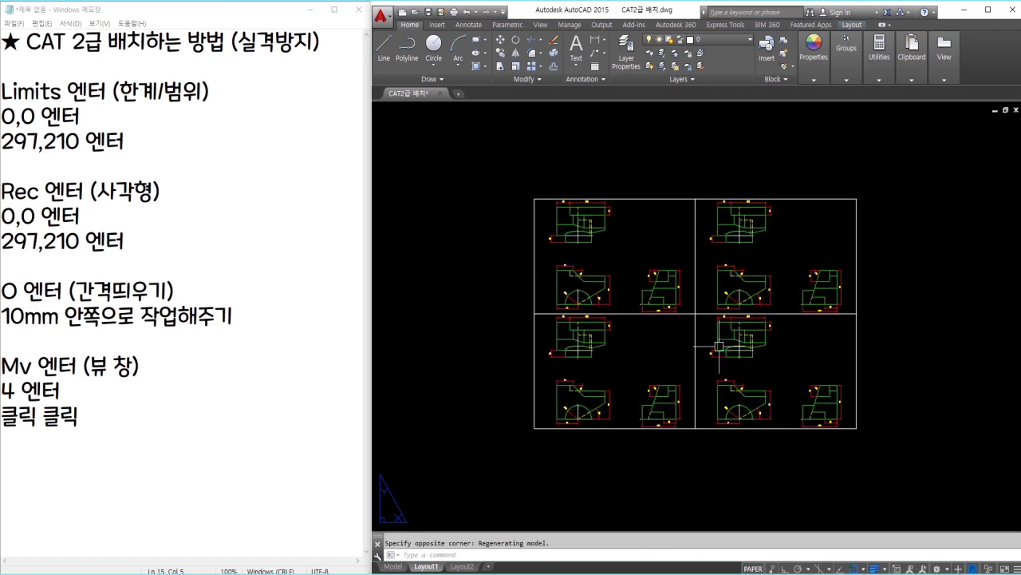
{"action": "scroll", "coordinate": [710, 336], "scroll_direction": "up", "scroll_amount": 2}
{"action": "middle_click_drag", "start_coordinate": [718, 355], "coordinate": [721, 365]}
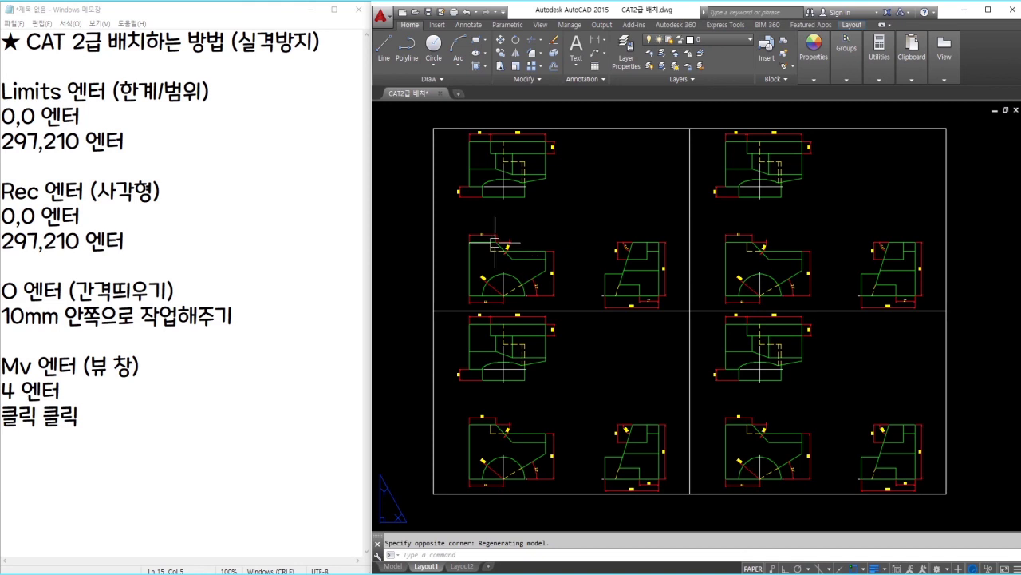
{"action": "scroll", "coordinate": [488, 238], "scroll_direction": "down", "scroll_amount": 2}
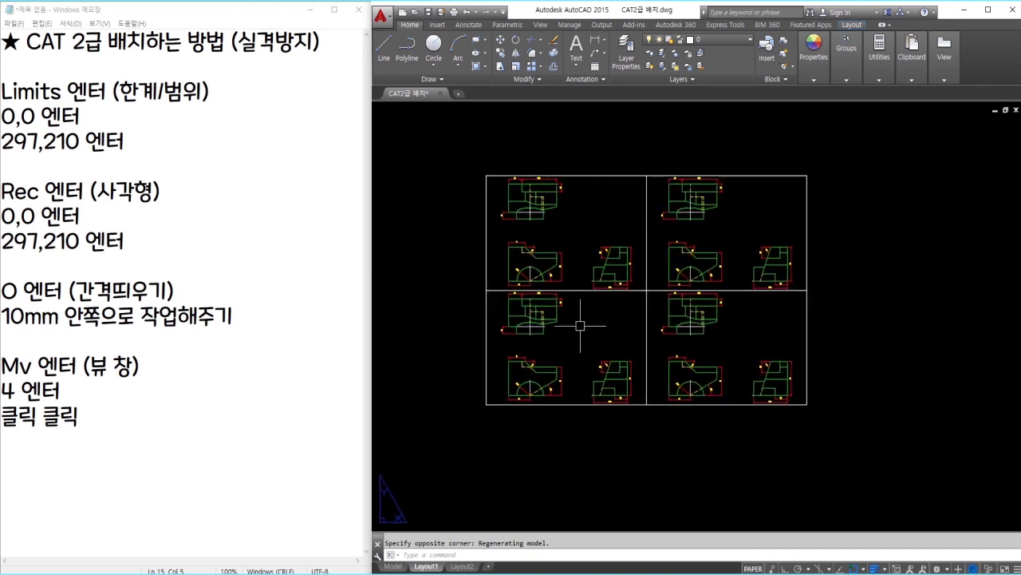
{"action": "middle_click_drag", "start_coordinate": [612, 266], "coordinate": [614, 267]}
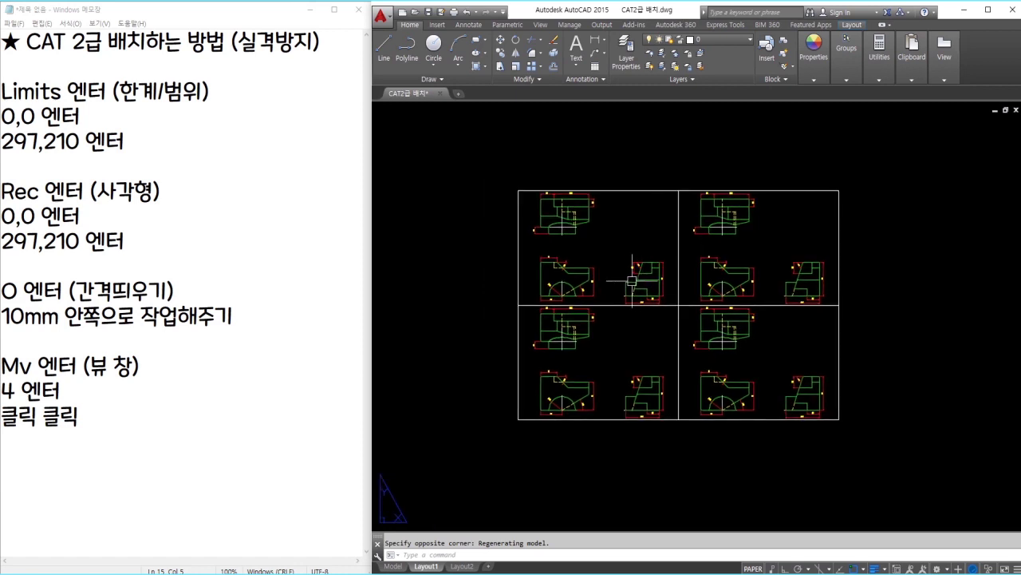
Step: In Notepad, leave blank lines below the viewport note and add the line "4개의 모니터 중... 2번 모니터 삭제"
{"action": "left_click", "coordinate": [183, 466]}
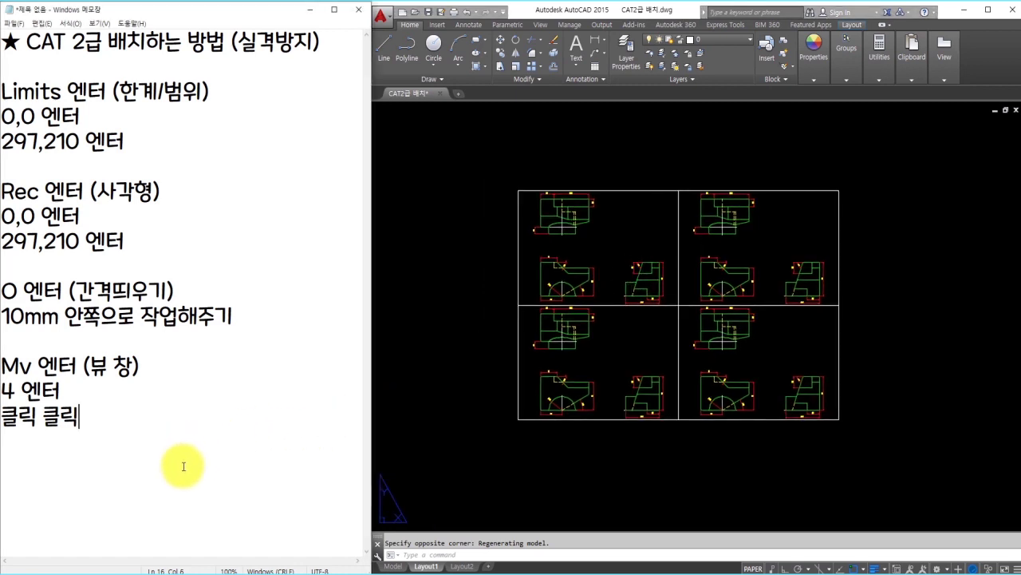
{"action": "key", "text": "Return"}
{"action": "key", "text": "Return"}
{"action": "key", "text": "Return"}
{"action": "key", "text": "Return"}
{"action": "key", "text": "Return"}
{"action": "key", "text": "Return"}
{"action": "key", "text": "Return"}
{"action": "key", "text": "Return"}
{"action": "key", "text": "Return"}
{"action": "key", "text": "Return"}
{"action": "key", "text": "Return"}
{"action": "key", "text": "Return"}
{"action": "key", "text": "Return"}
{"action": "key", "text": "Return"}
{"action": "key", "text": "Return"}
{"action": "key", "text": "Return"}
{"action": "key", "text": "Return"}
{"action": "key", "text": "Return"}
{"action": "key", "text": "Return"}
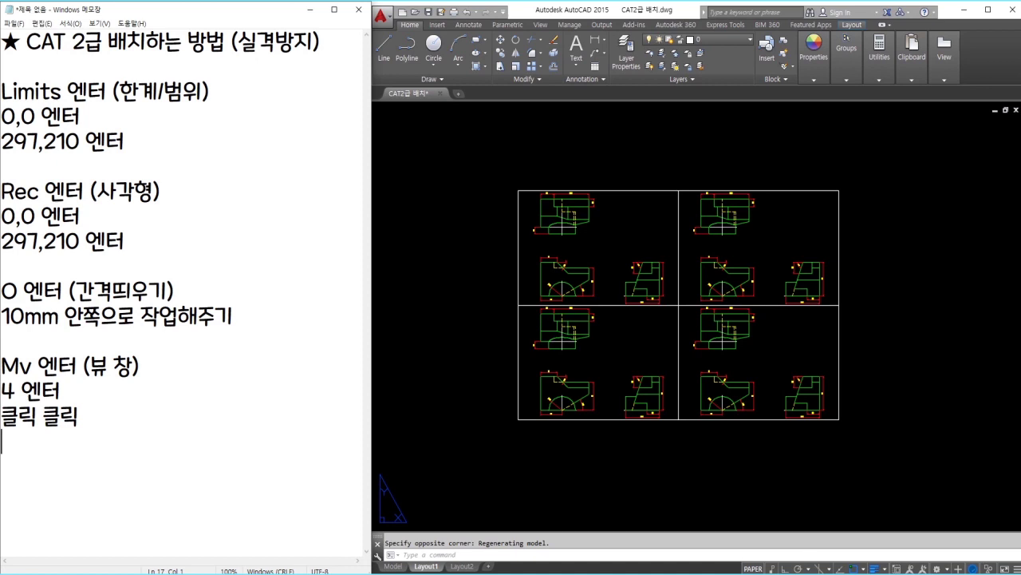
{"action": "key", "text": "Return"}
{"action": "key", "text": "Return"}
{"action": "key", "text": "Return"}
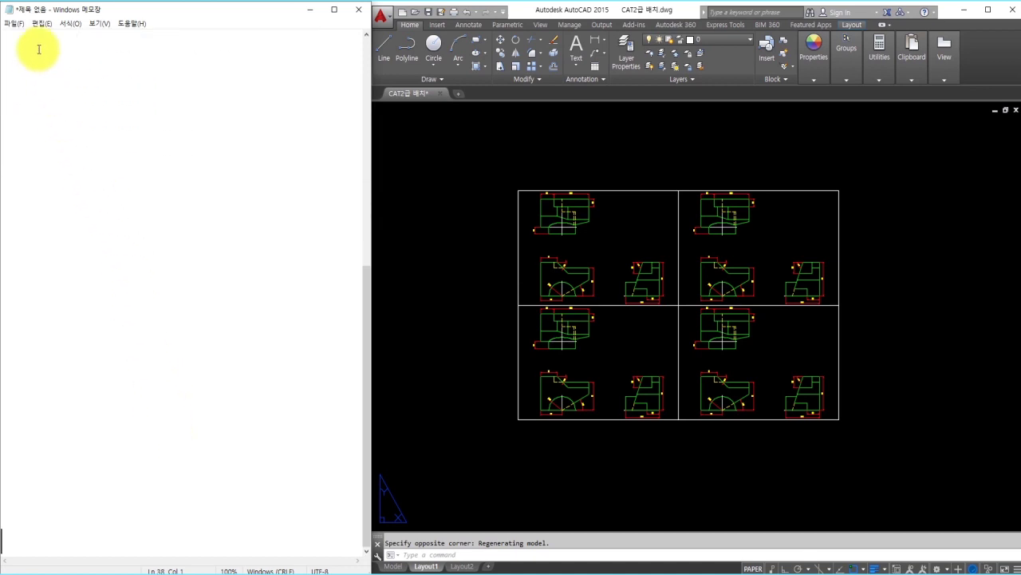
{"action": "type", "text": "4개의 "}
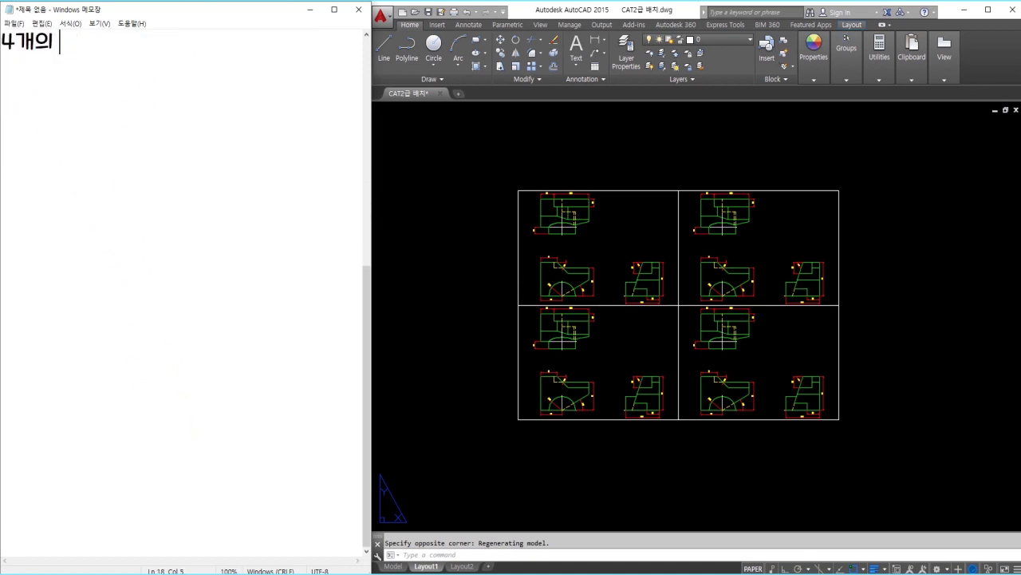
{"action": "type", "text": "모니터 주ㅇ"}
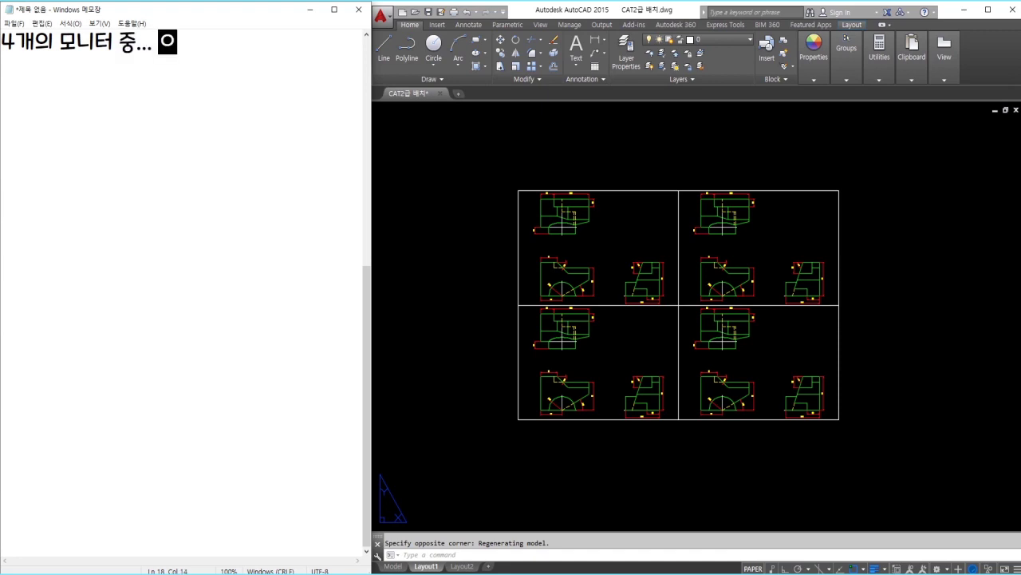
{"action": "type", "text": "... ㅇ2번 모니 "}
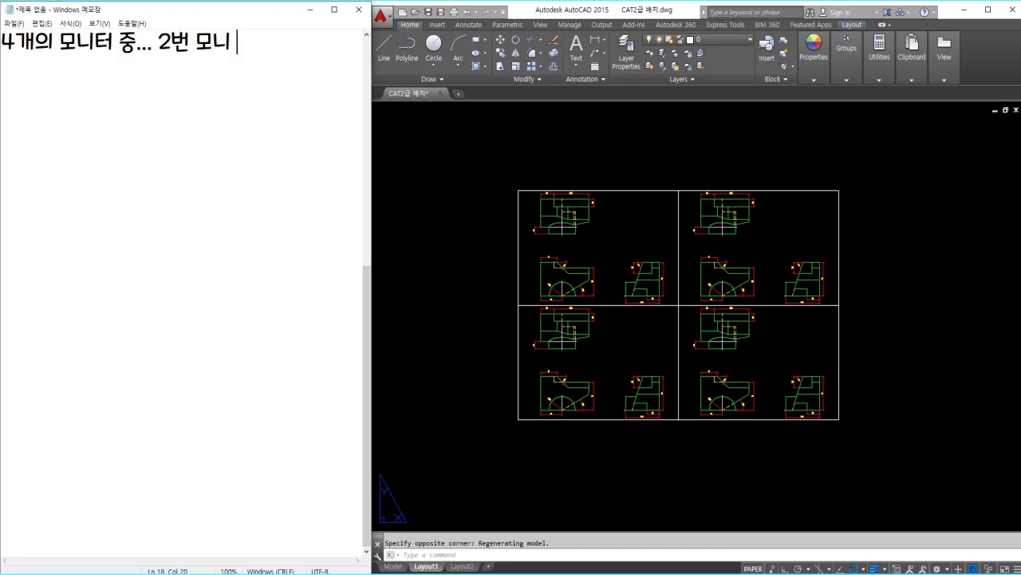
{"action": "type", "text": "터 삭제"}
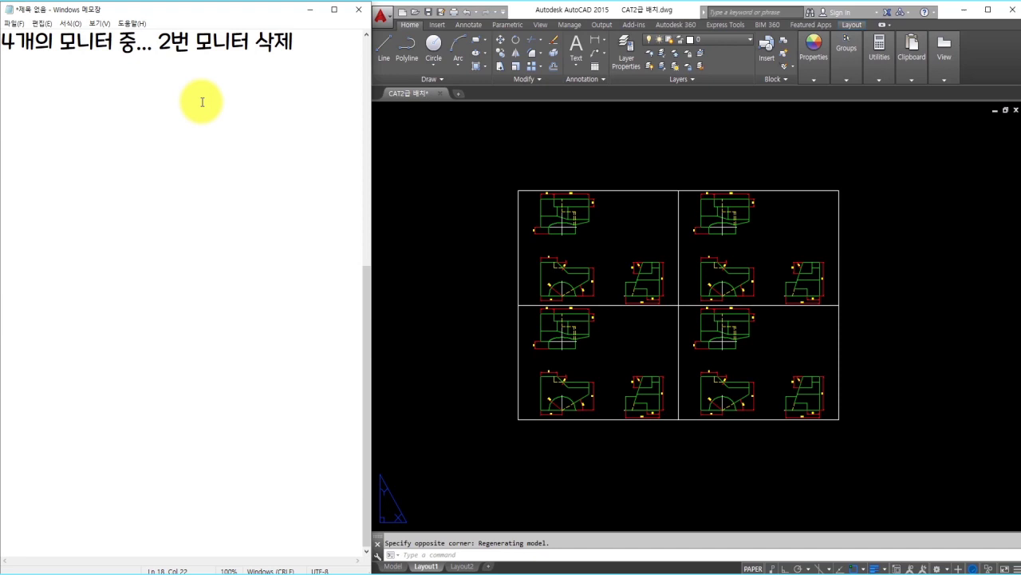
{"action": "left_click", "coordinate": [451, 142]}
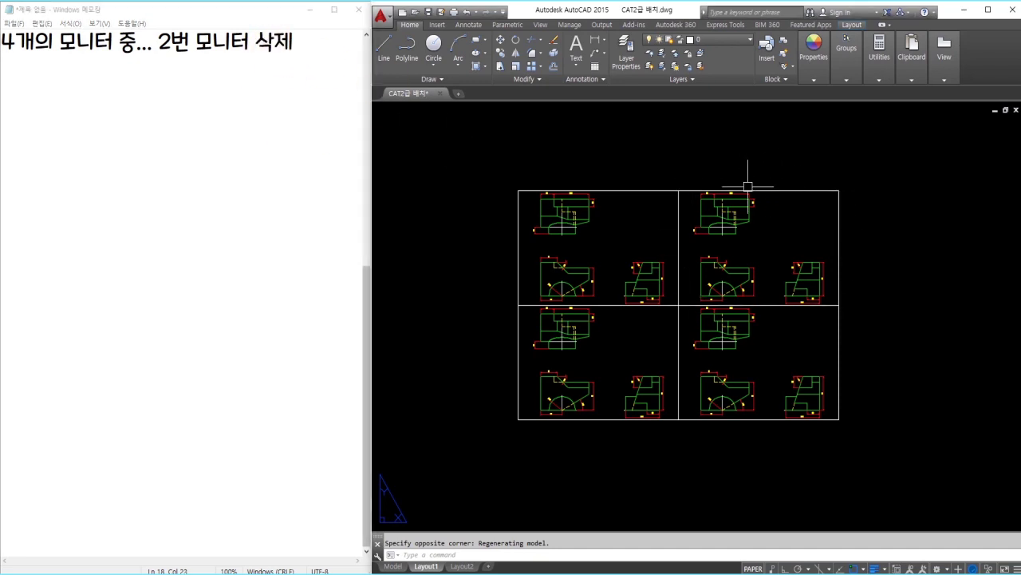
{"action": "left_click", "coordinate": [867, 170]}
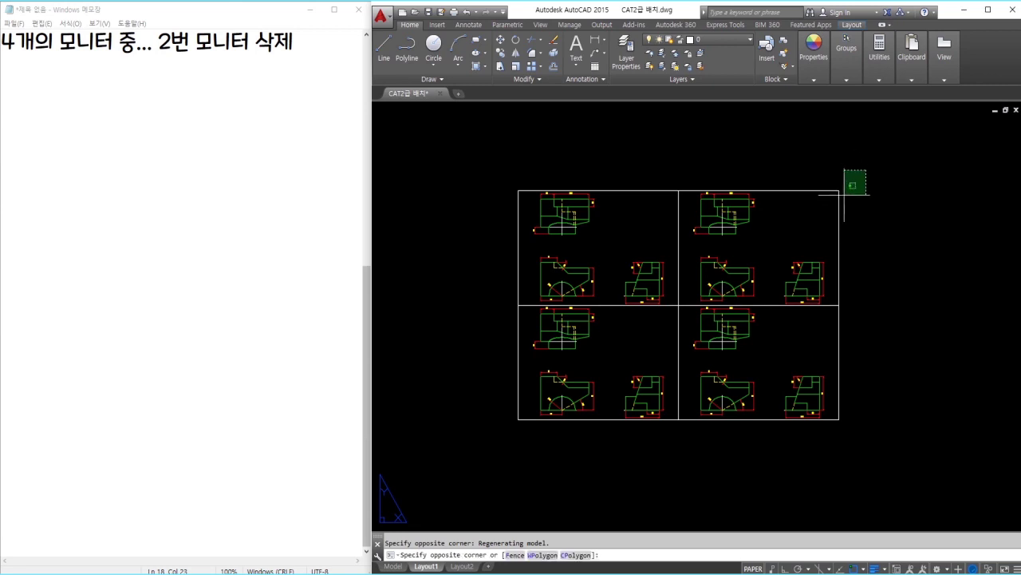
{"action": "left_click", "coordinate": [815, 223]}
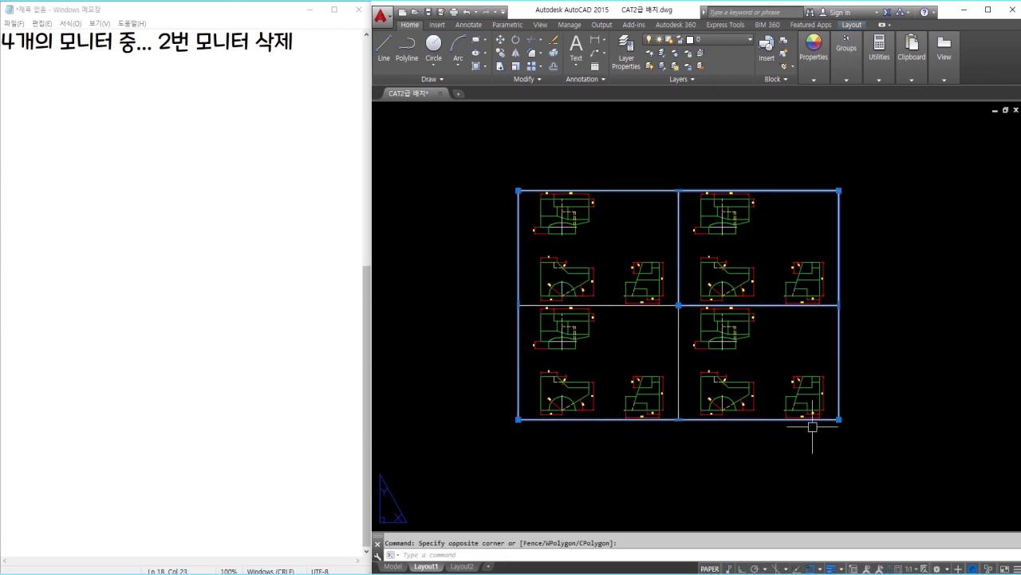
{"action": "key", "text": "Escape"}
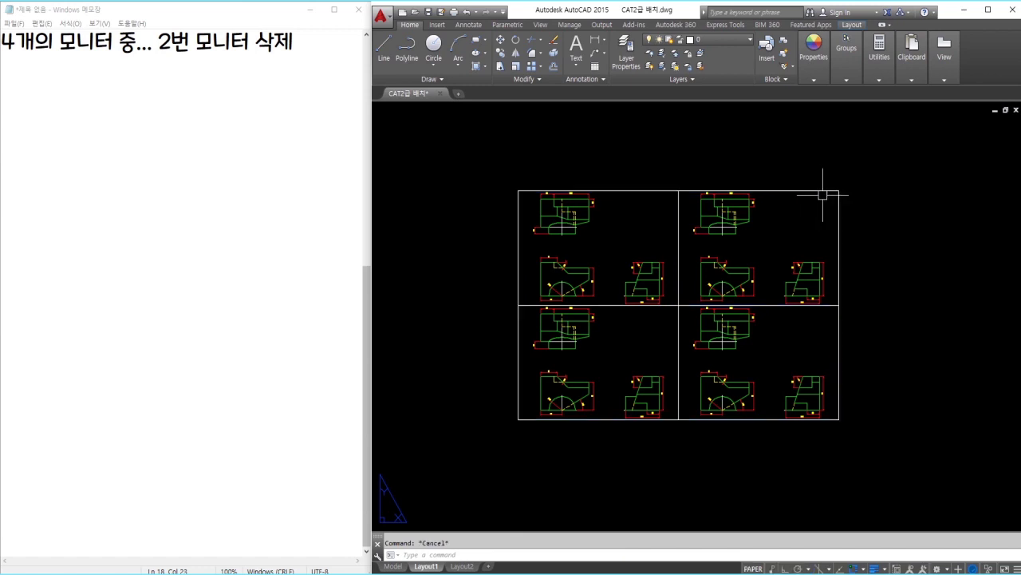
Step: In AutoCAD, erase the upper-right viewport while keeping the border rectangle
{"action": "left_click", "coordinate": [780, 206]}
{"action": "type", "text": "e"}
{"action": "key", "text": "Return"}
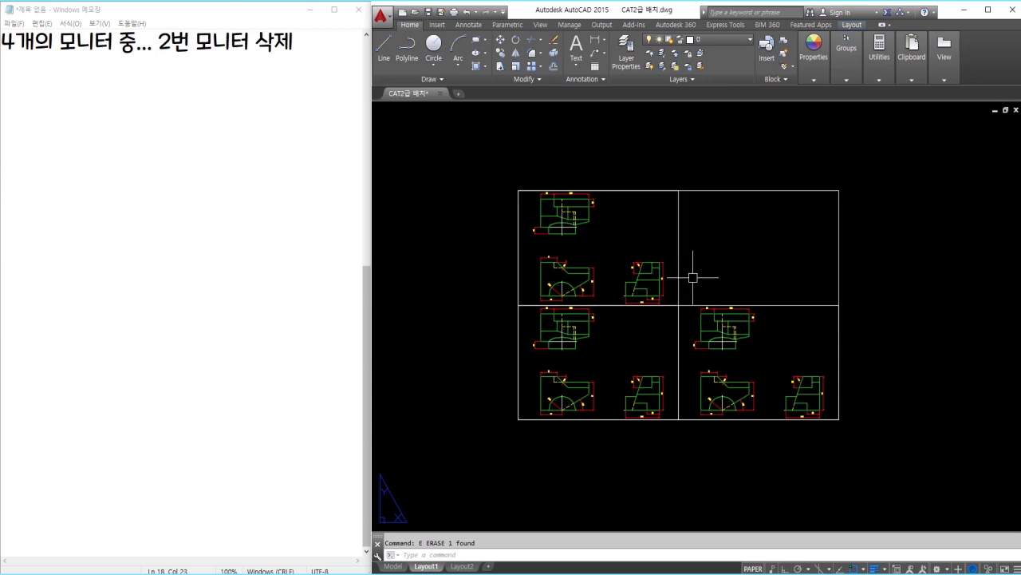
Step: In Notepad, add the line "3개의 모니터... 뷰포트 레이어 설정" directly below the viewport deletion note
{"action": "left_click", "coordinate": [258, 121]}
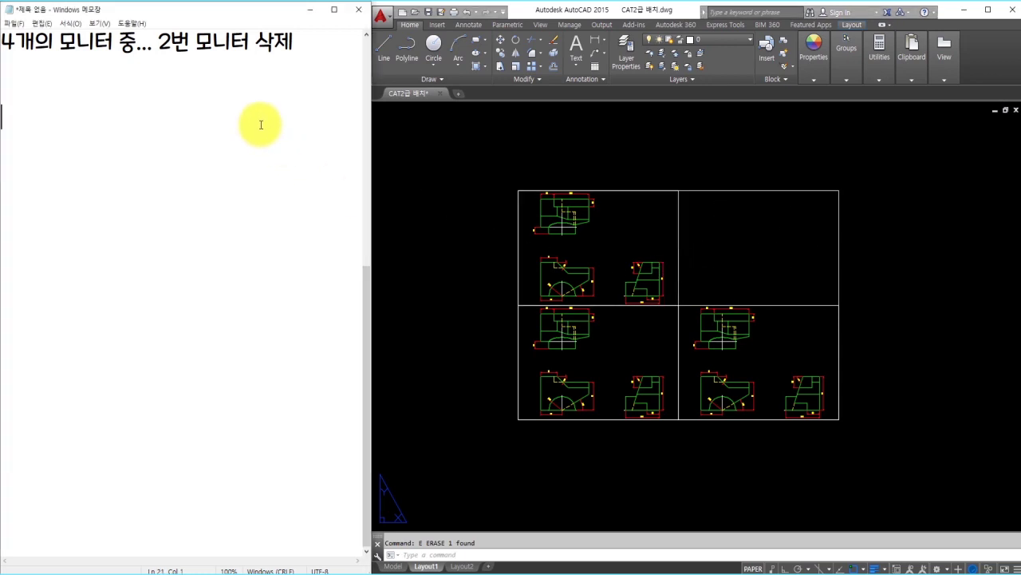
{"action": "key", "text": "Return"}
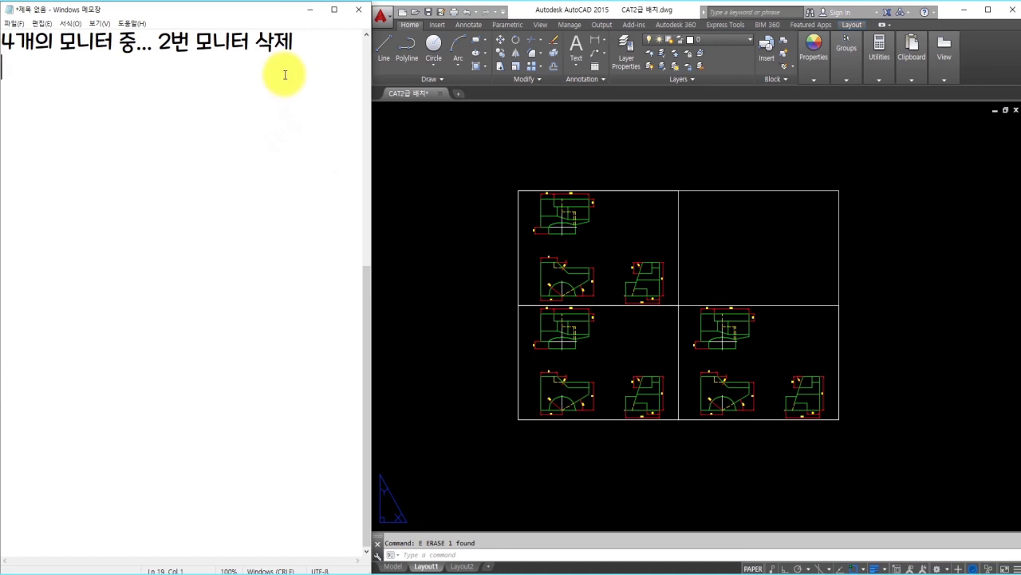
{"action": "type", "text": "3개의 모니터"}
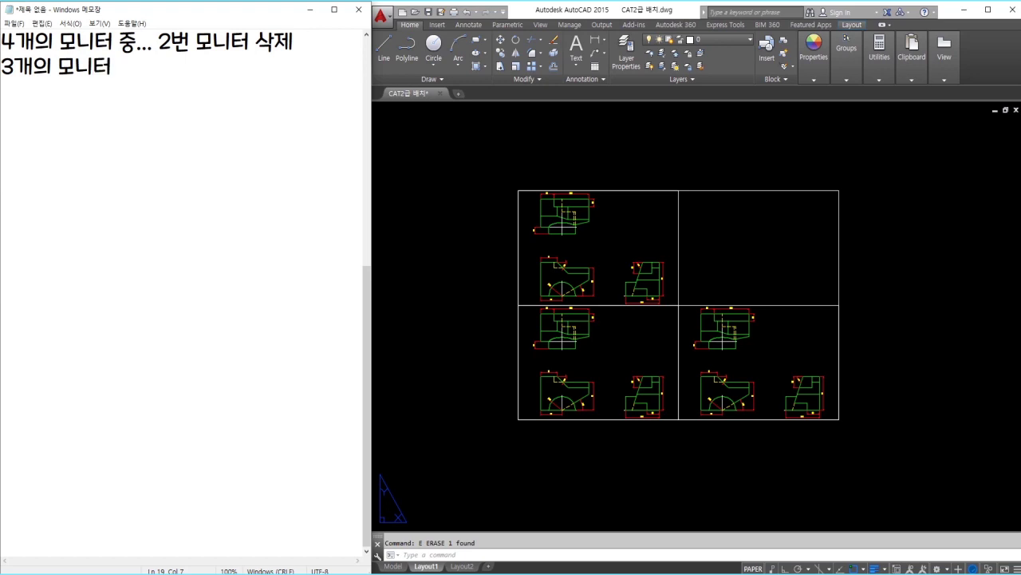
{"action": "type", "text": " .. 뷰포트 레이어 설저"}
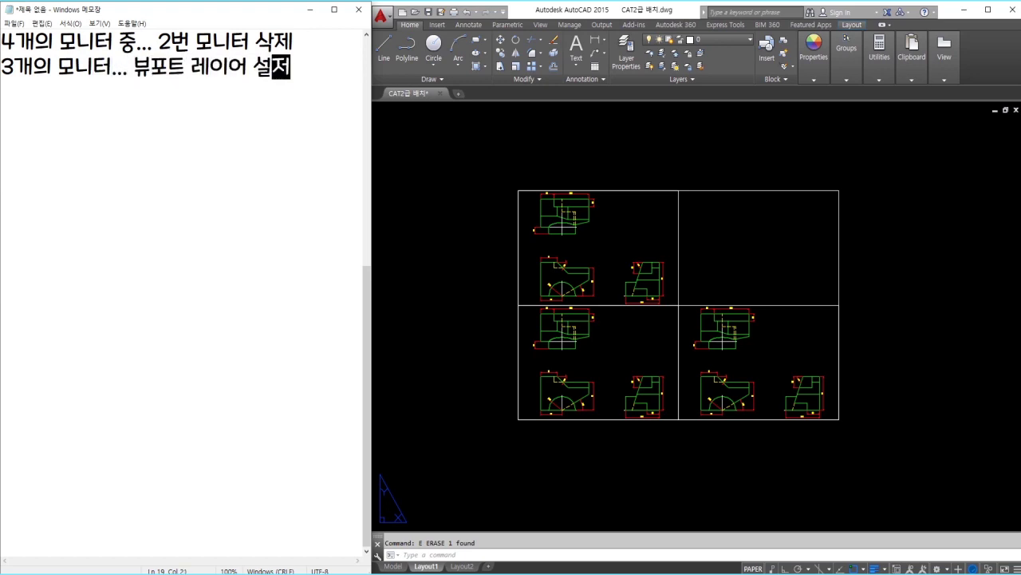
Step: In AutoCAD, select the three remaining viewports together and assign them to the 뷰포트 layer
{"action": "left_click", "coordinate": [522, 174]}
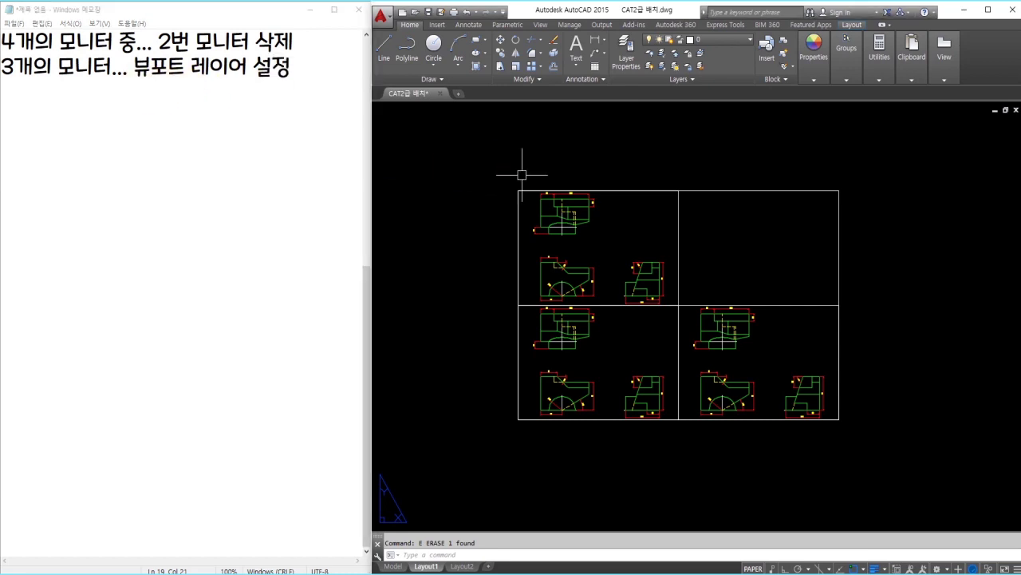
{"action": "left_click", "coordinate": [713, 281]}
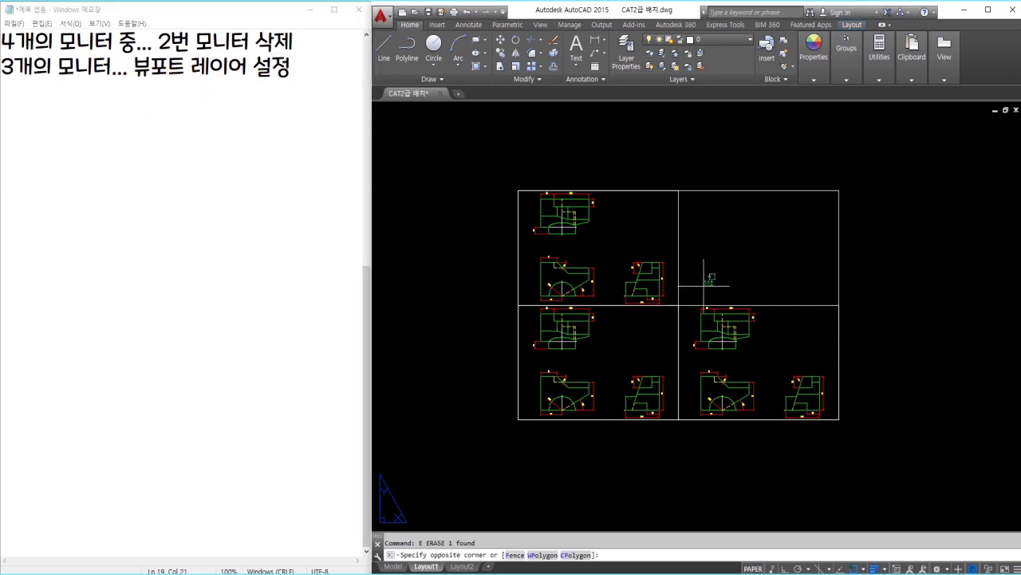
{"action": "left_click", "coordinate": [659, 317]}
{"action": "left_click", "coordinate": [710, 39]}
{"action": "left_click", "coordinate": [710, 92]}
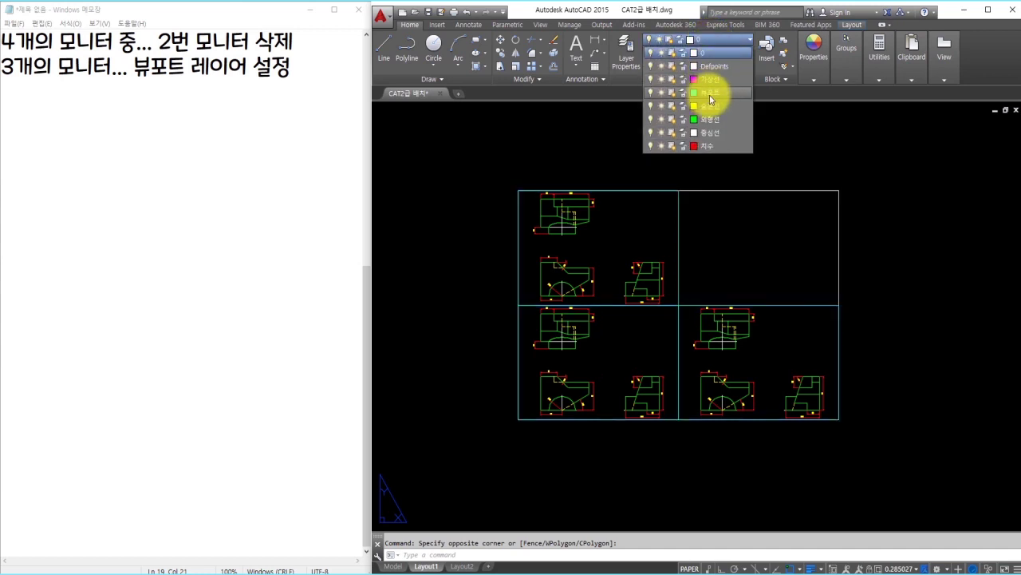
{"action": "left_click", "coordinate": [711, 95]}
{"action": "key", "text": "Escape"}
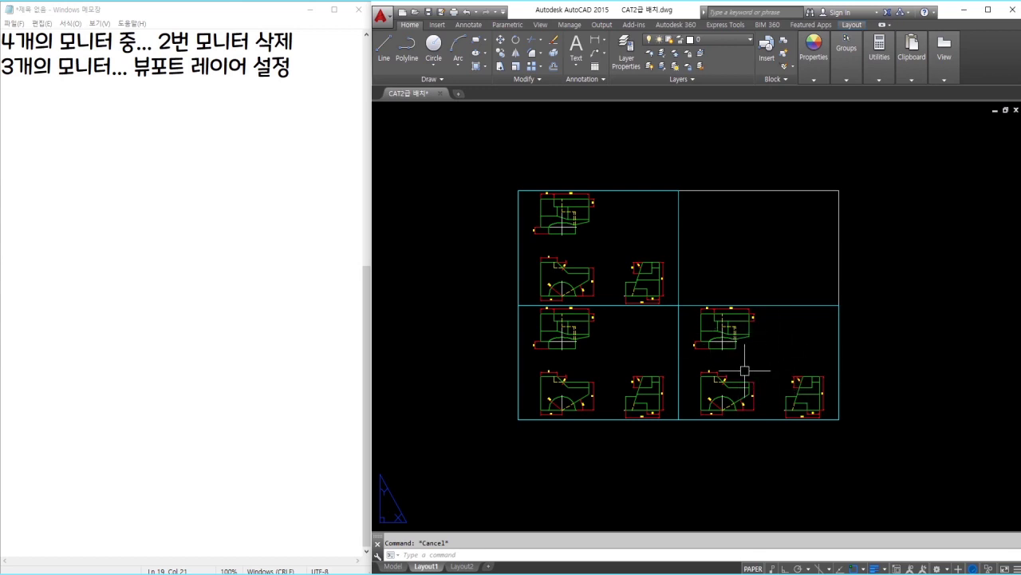
Step: In Notepad, add the line "3개의 모니터... 뷰 대~충 맞춰주기" directly below the viewport layer note
{"action": "left_click", "coordinate": [215, 106]}
{"action": "key", "text": "BackSpace"}
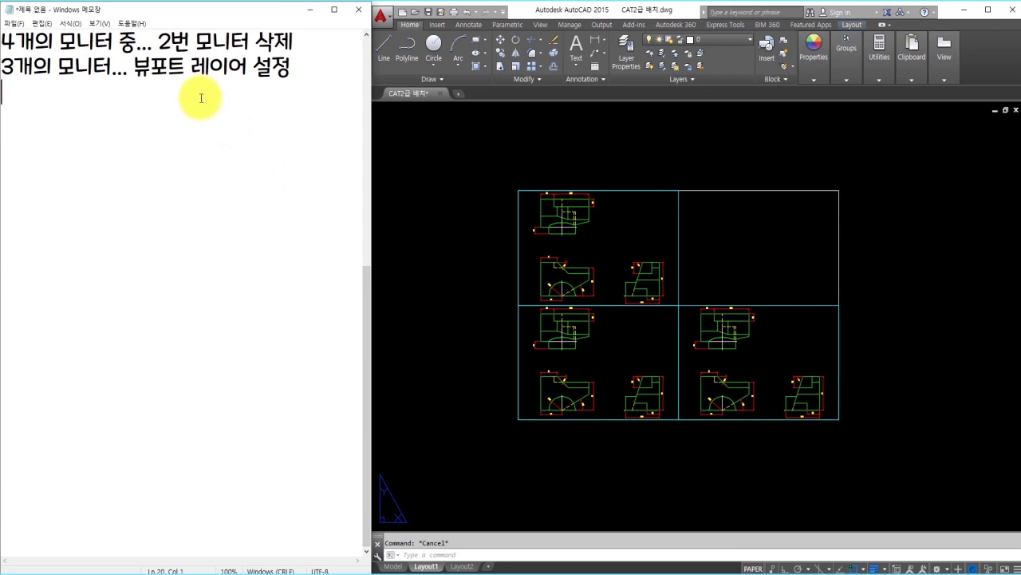
{"action": "type", "text": "3ㄱ개의 모니터"}
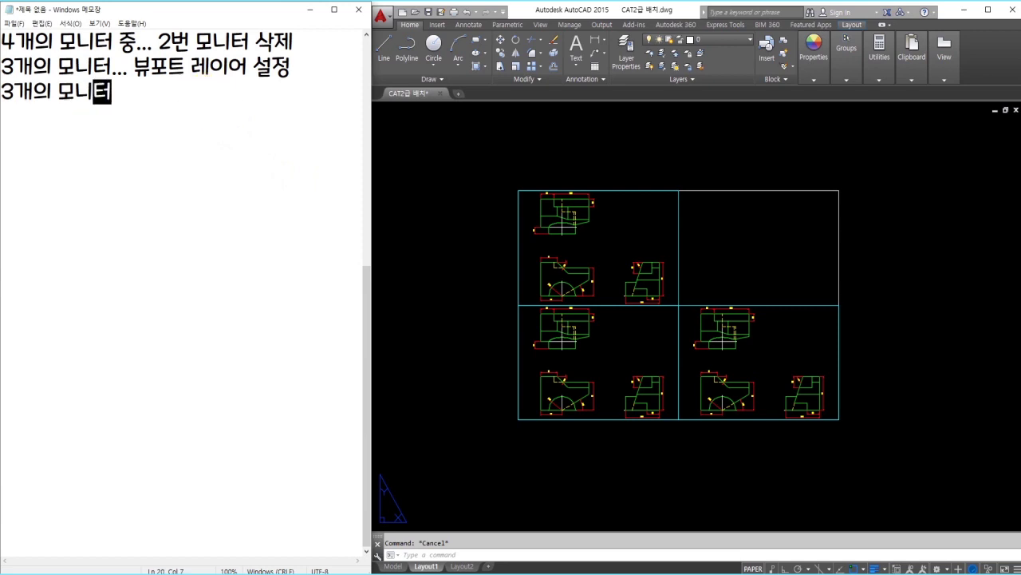
{"action": "type", "text": "... 뷰 대"}
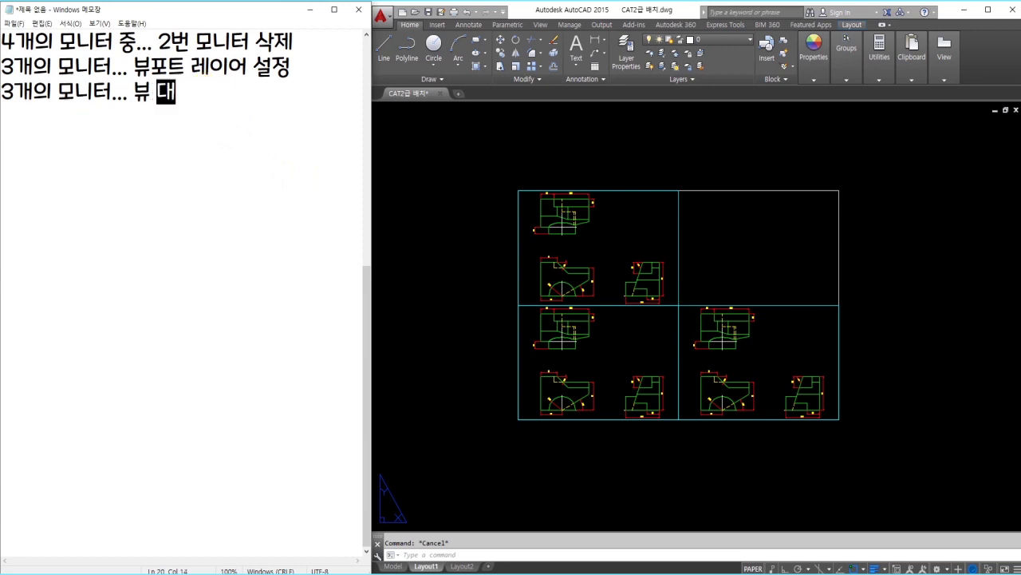
{"action": "type", "text": "~ㅇ충 맞춰주기"}
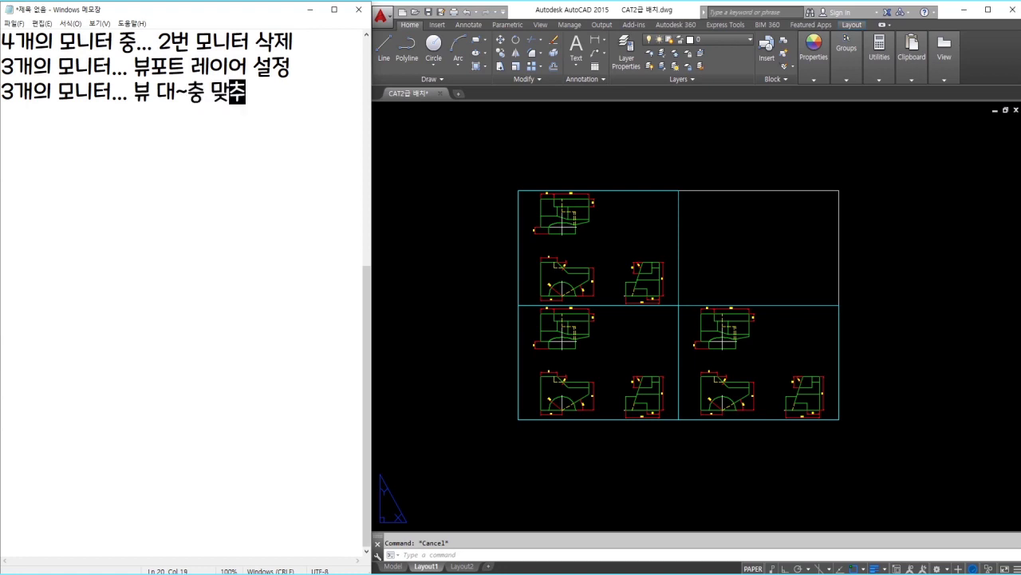
Step: Add the indented sub-note "★더블클릭 활성화" beneath the rough view alignment line
{"action": "key", "text": "Return"}
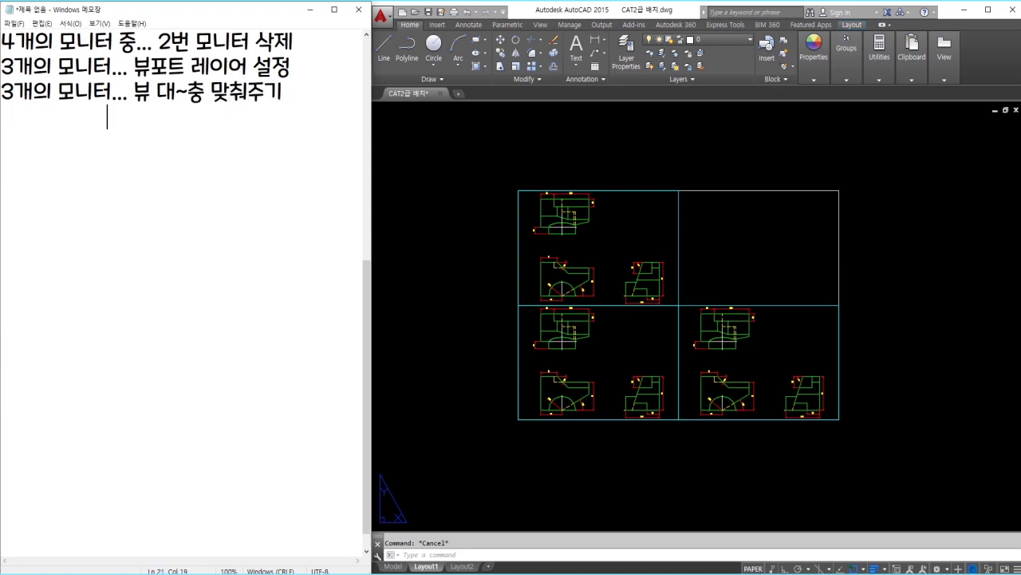
{"action": "type", "text": "ㅁ"}
{"action": "key", "text": "Hangul_Hanja"}
{"action": "type", "text": "8"}
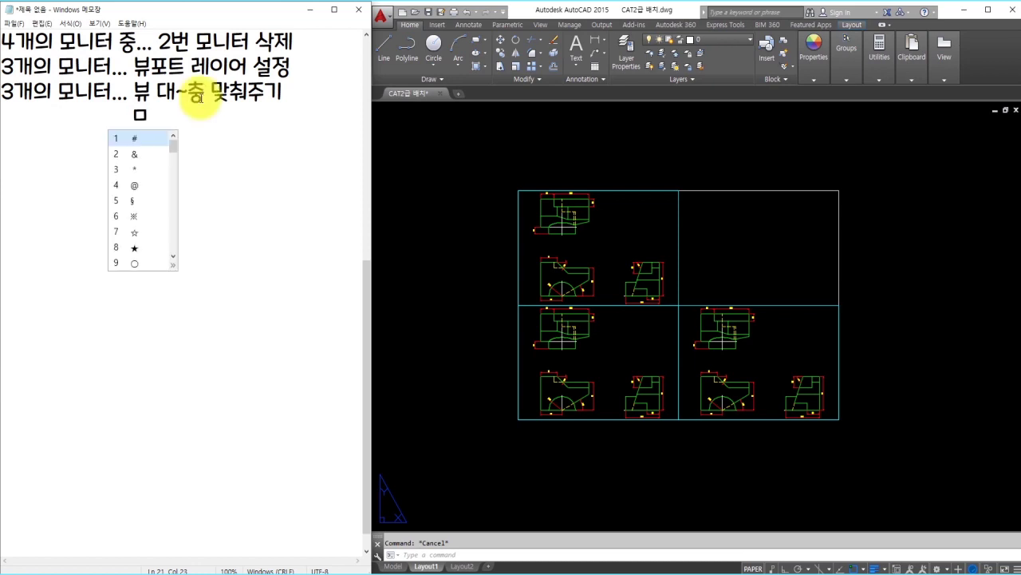
{"action": "type", "text": "더블"}
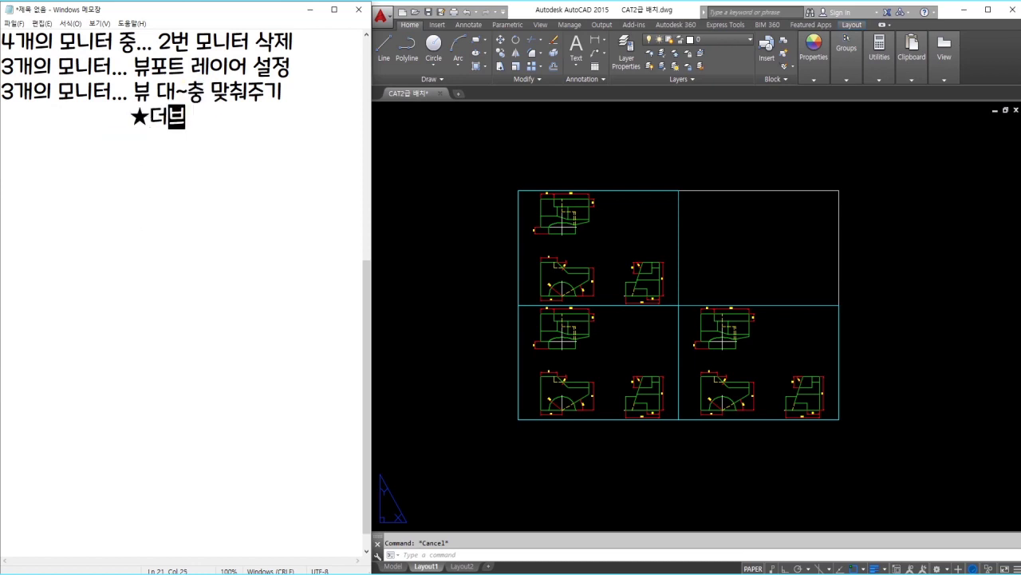
{"action": "type", "text": "클리ㄱ 활서오하"}
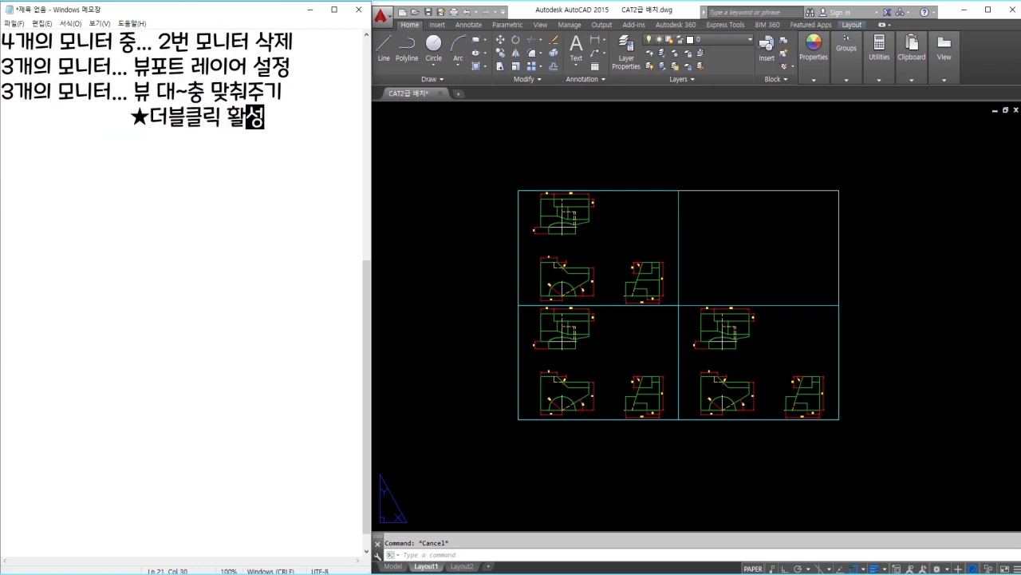
{"action": "key", "text": "BackSpace"}
{"action": "key", "text": "BackSpace"}
{"action": "key", "text": "BackSpace"}
{"action": "type", "text": "성화"}
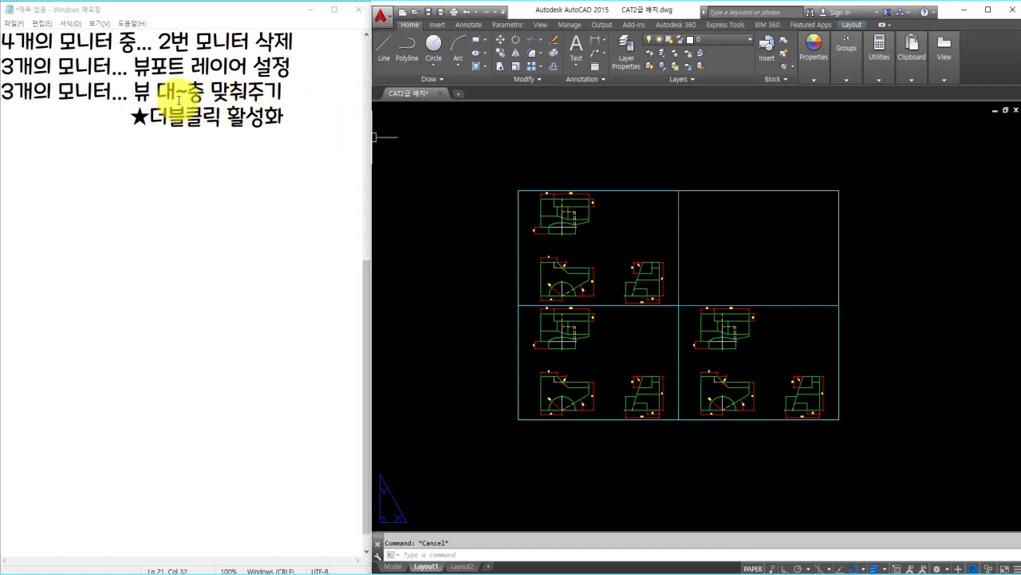
Step: In AutoCAD, activate the upper-left viewport and roughly center and enlarge the top view inside it
{"action": "left_click", "coordinate": [549, 244]}
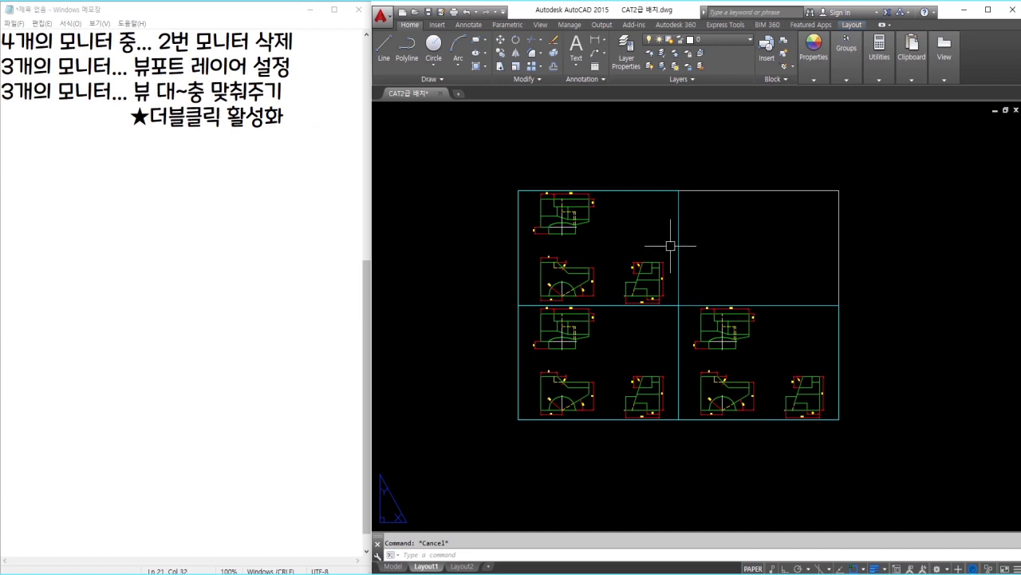
{"action": "scroll", "coordinate": [693, 253], "scroll_direction": "down", "scroll_amount": 3}
{"action": "scroll", "coordinate": [692, 256], "scroll_direction": "up", "scroll_amount": 3}
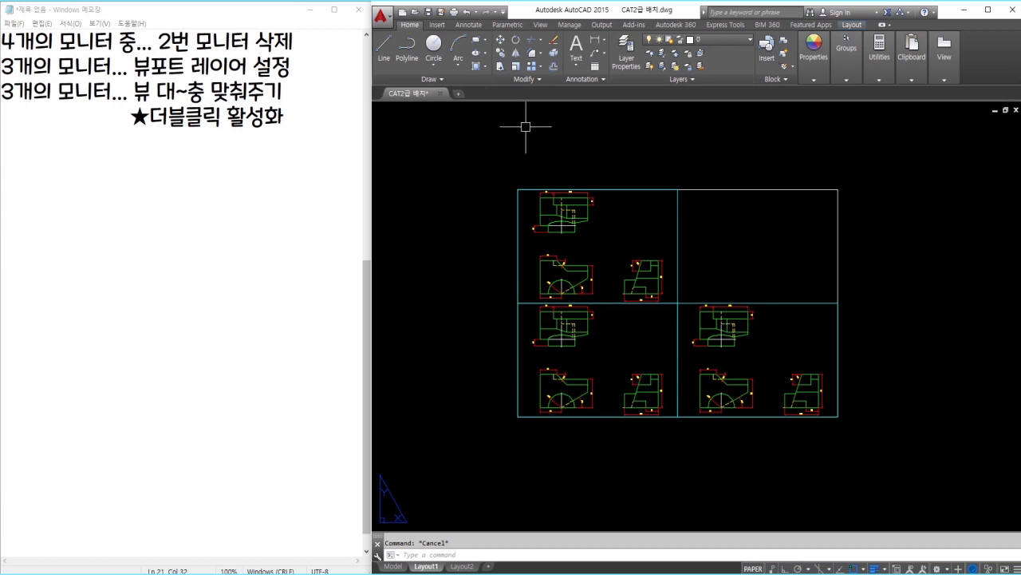
{"action": "middle_click_drag", "start_coordinate": [647, 279], "coordinate": [638, 278]}
{"action": "double_click", "coordinate": [662, 279]}
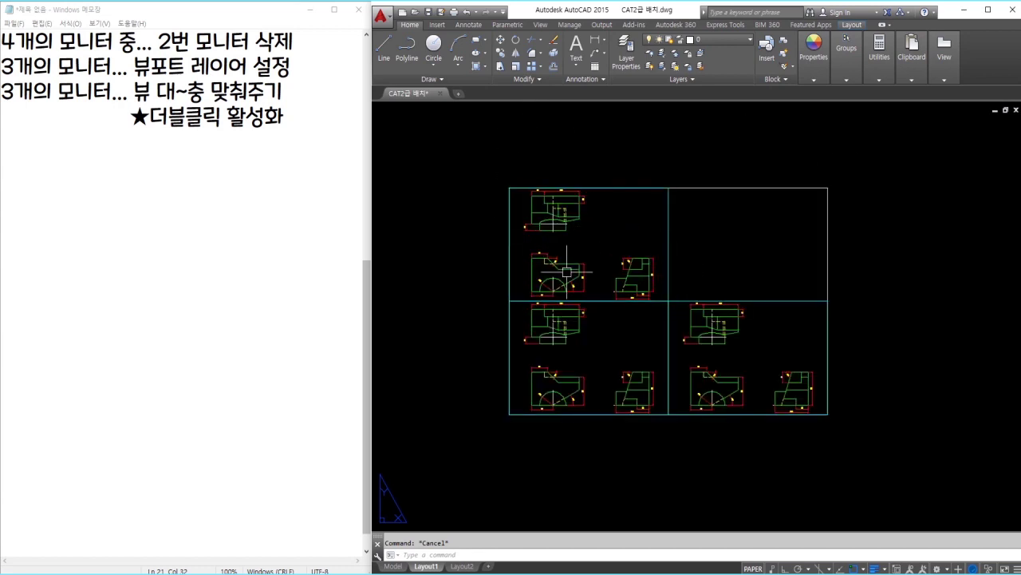
{"action": "double_click", "coordinate": [618, 232]}
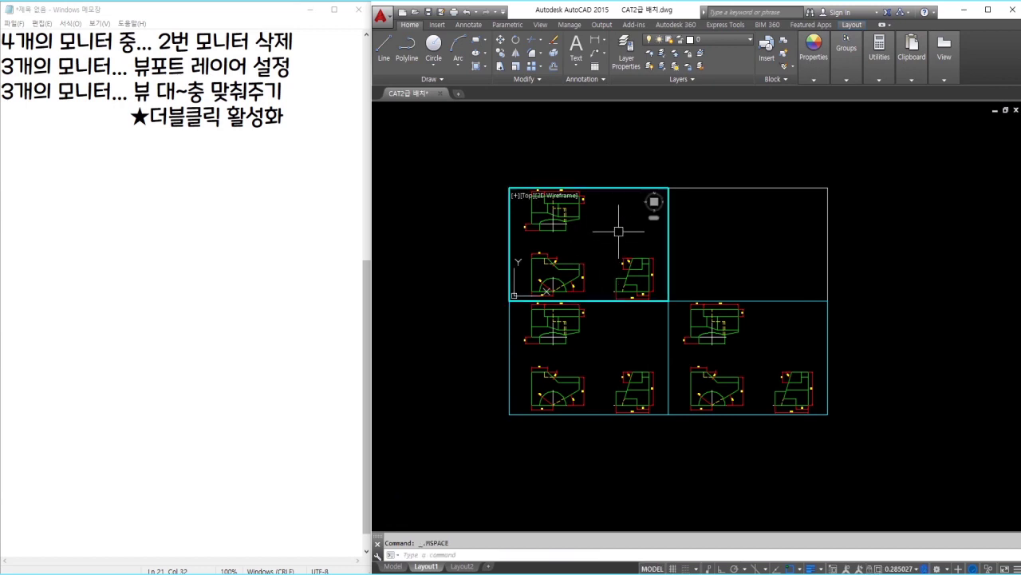
{"action": "mouse_move", "coordinate": [565, 231]}
{"action": "middle_mouse_down"}
{"action": "mouse_move", "coordinate": [583, 230]}
{"action": "mouse_move", "coordinate": [584, 246]}
{"action": "mouse_move", "coordinate": [567, 237]}
{"action": "mouse_move", "coordinate": [590, 237]}
{"action": "middle_mouse_up"}
{"action": "scroll", "coordinate": [567, 237], "scroll_direction": "up", "scroll_amount": 4}
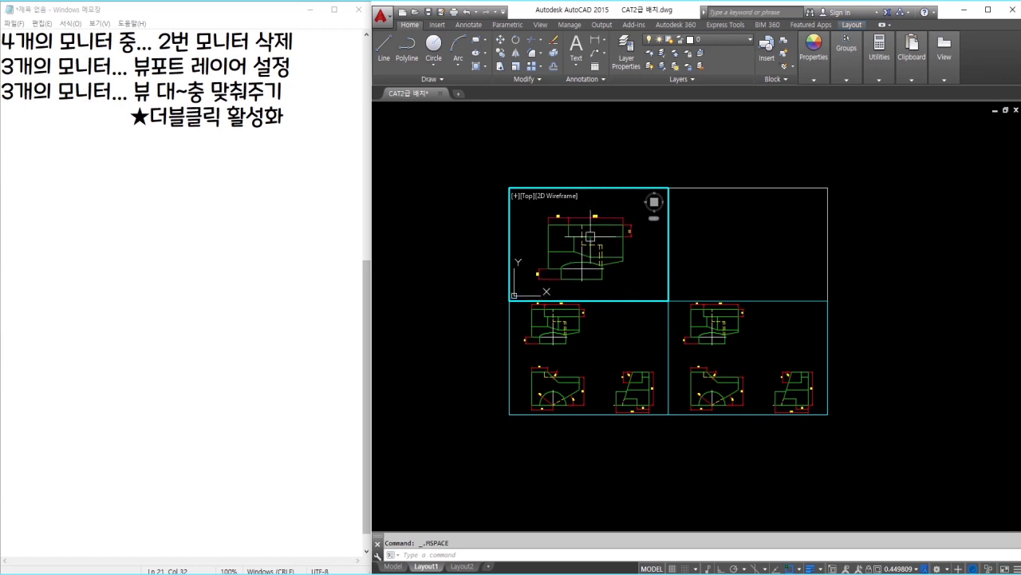
Step: Activate the lower-left viewport and roughly center and enlarge the front view inside it
{"action": "left_click", "coordinate": [602, 360]}
{"action": "middle_click_drag", "start_coordinate": [565, 391], "coordinate": [593, 364]}
{"action": "scroll", "coordinate": [594, 363], "scroll_direction": "up", "scroll_amount": 4}
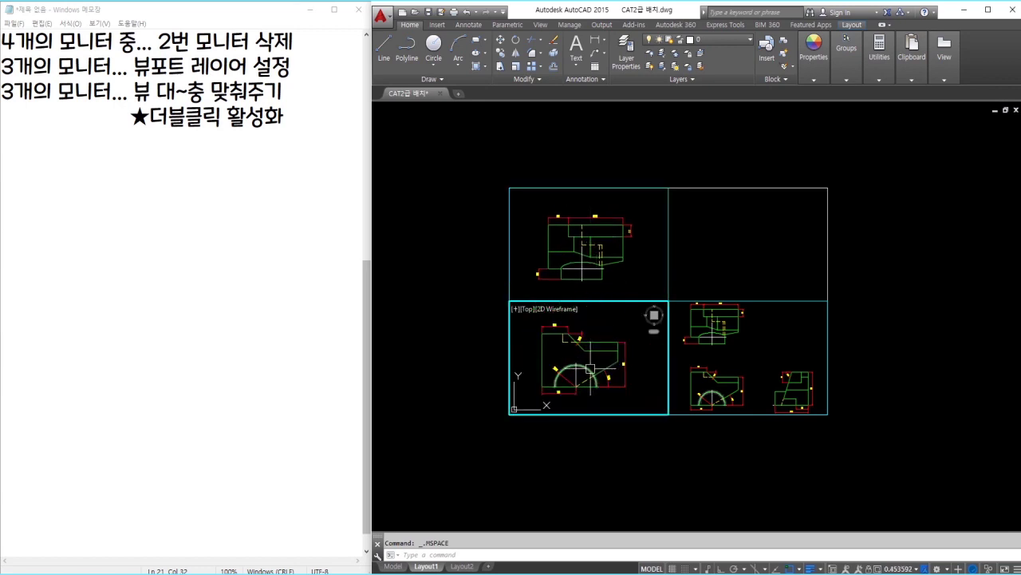
Step: Activate the lower-right viewport, enlarge and reposition the side view inside it, and return to paper space
{"action": "left_click", "coordinate": [681, 370]}
{"action": "scroll", "coordinate": [694, 363], "scroll_direction": "up", "scroll_amount": 3}
{"action": "middle_click_drag", "start_coordinate": [706, 358], "coordinate": [719, 349]}
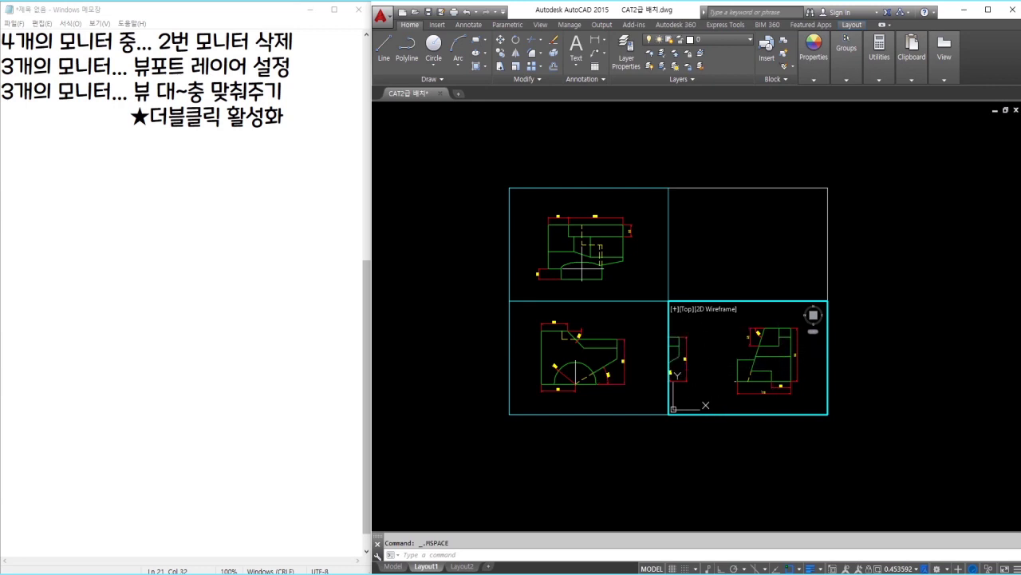
{"action": "double_click", "coordinate": [923, 275]}
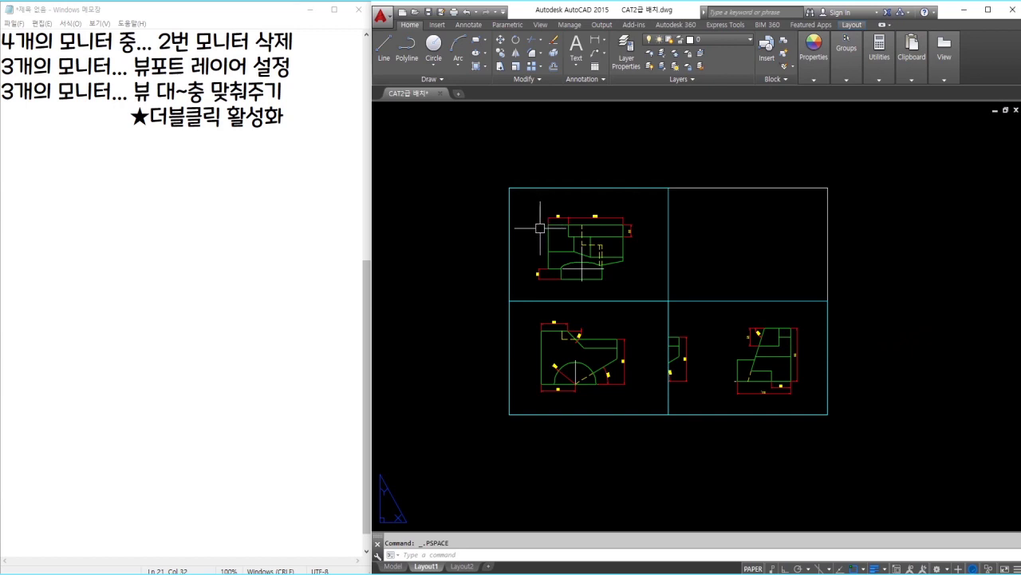
Step: In Notepad, add the line "3개의 모니터... 뷰 맞춰주기 (문제도면)" below the activation note
{"action": "left_click", "coordinate": [313, 149]}
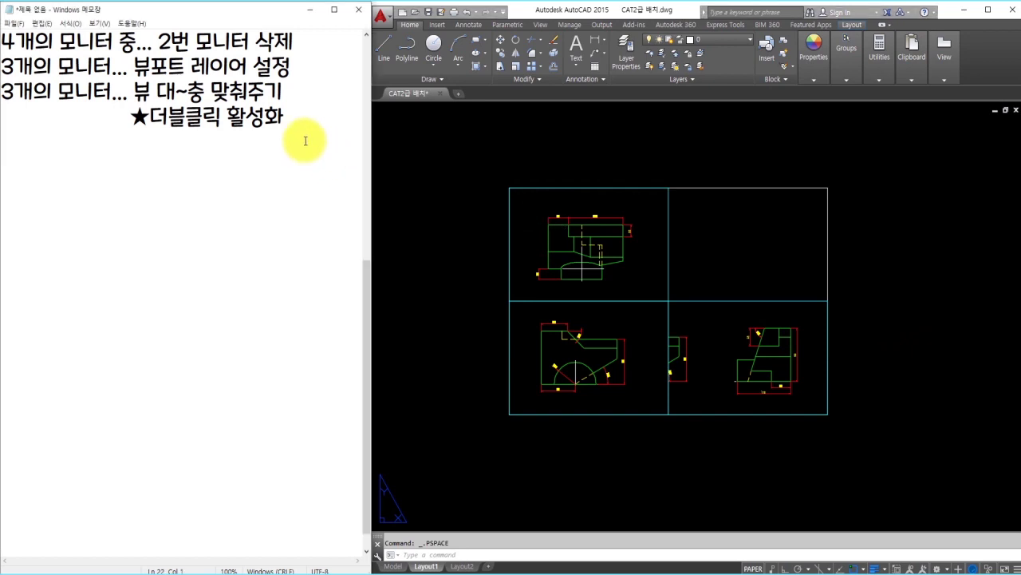
{"action": "type", "text": "3개의 모니터"}
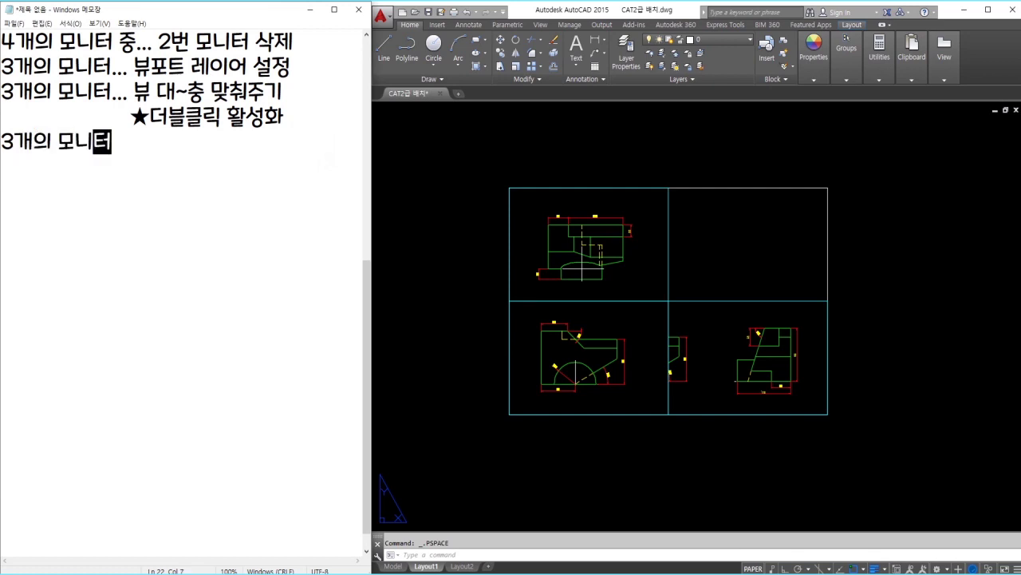
{"action": "type", "text": "... 뷰 맞춰주기 (문제도면)"}
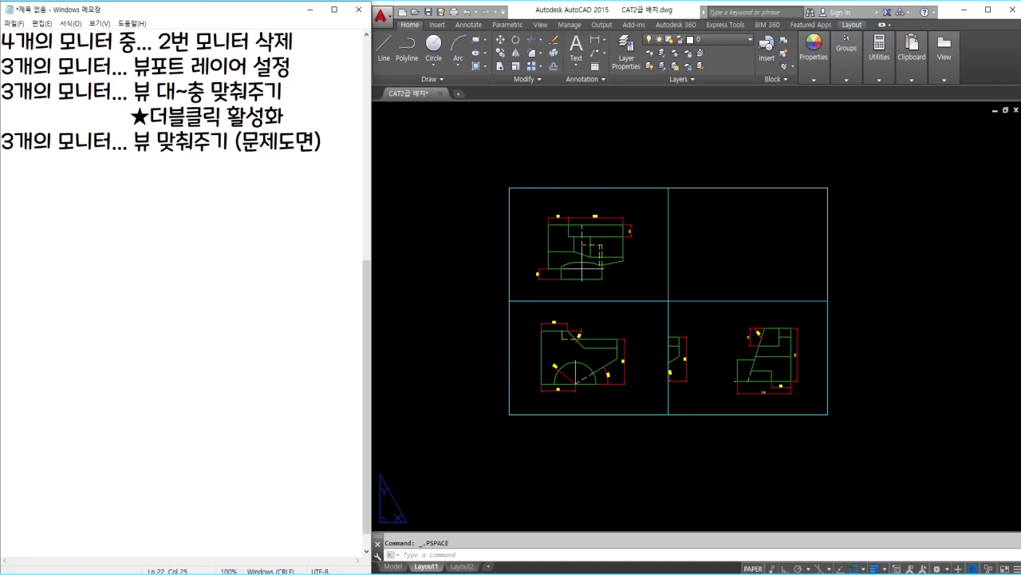
{"action": "left_click", "coordinate": [452, 179]}
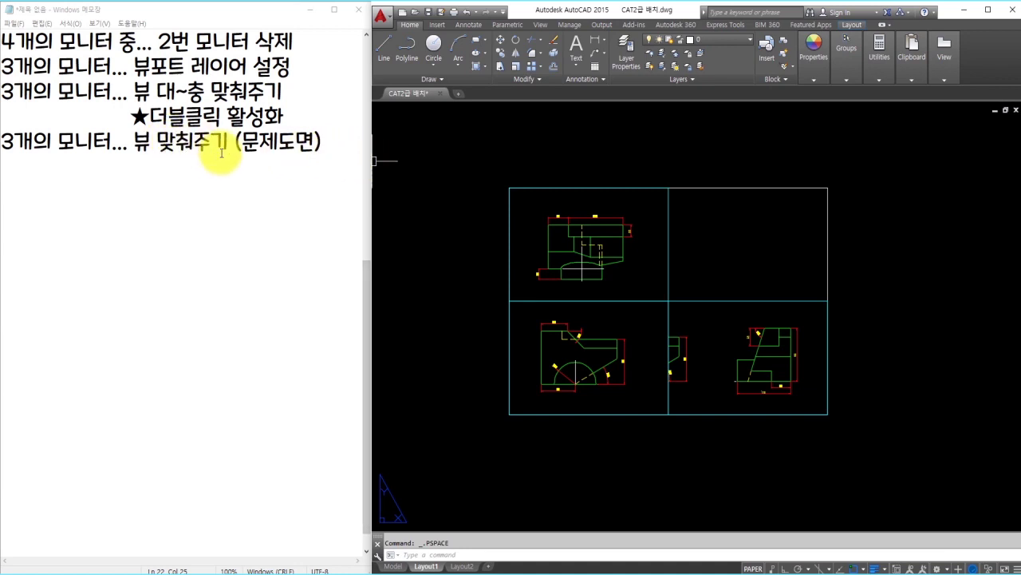
Step: Add the indented sub-note "★선택해야만 나옴" beneath the 문제도면 line in Notepad
{"action": "key", "text": "Return"}
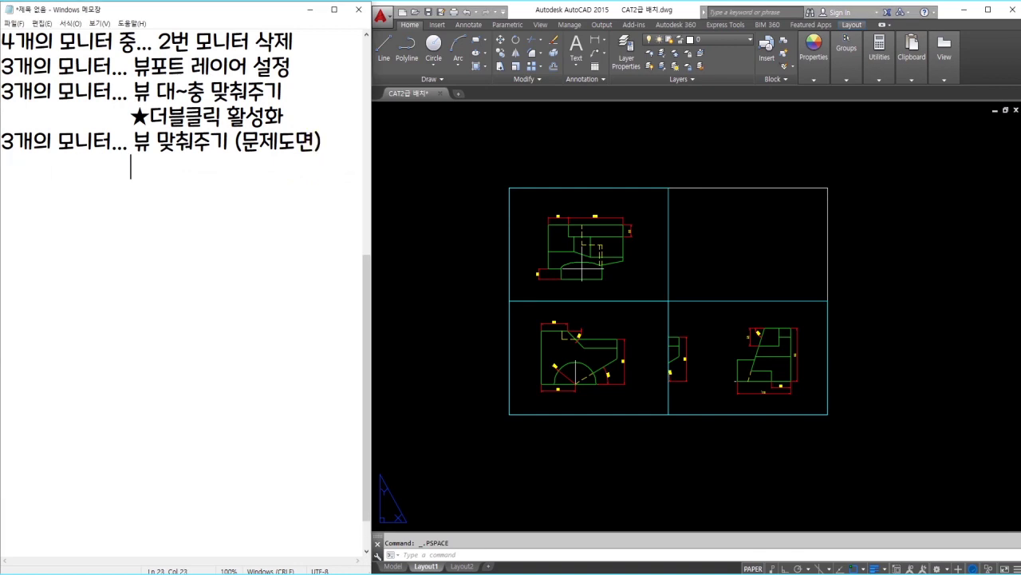
{"action": "key", "text": "Hangul_Hanja"}
{"action": "key", "text": "Return"}
{"action": "type", "text": "선ㅌ"}
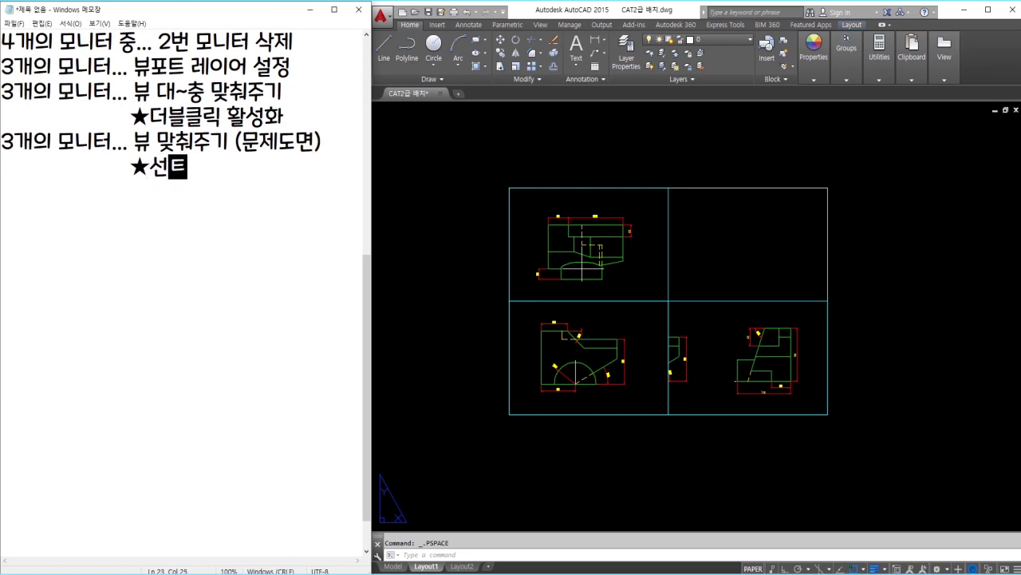
{"action": "type", "text": "해야만 나오"}
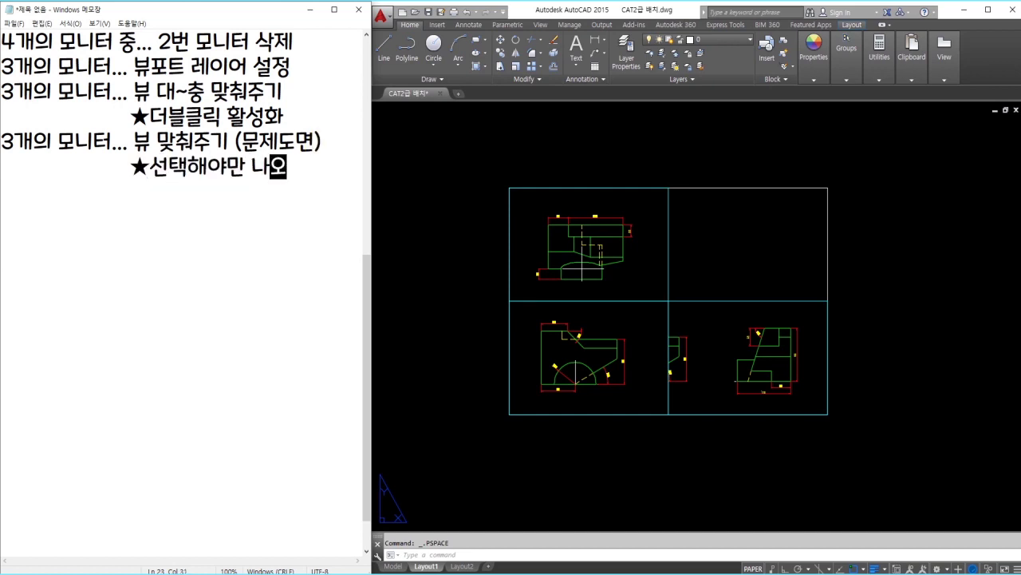
Step: In AutoCAD, select the three viewports and add a custom scale named 1:3 with 1 paper unit equal to 3 drawing units
{"action": "left_click", "coordinate": [506, 200]}
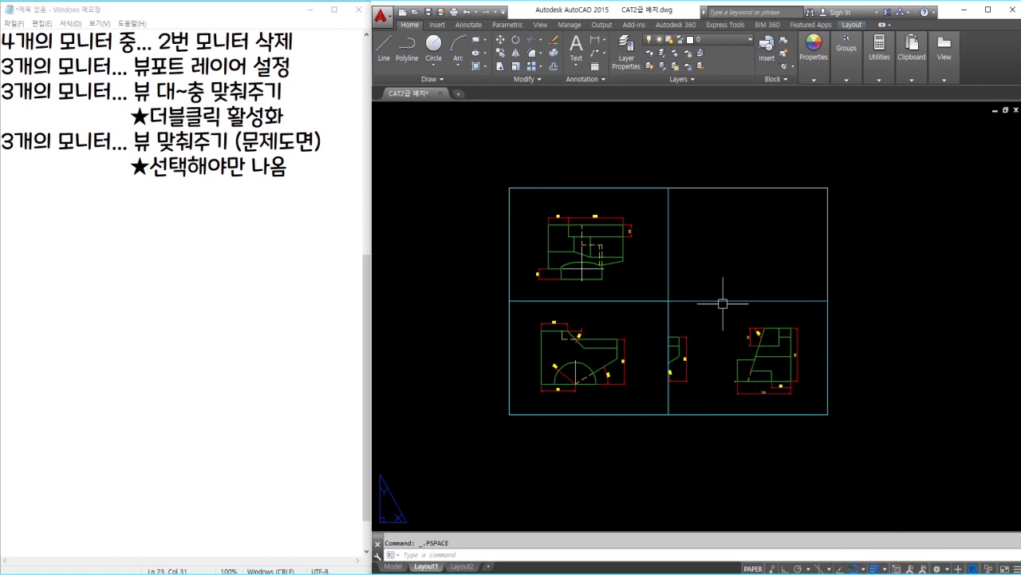
{"action": "left_click", "coordinate": [703, 287]}
{"action": "left_click", "coordinate": [656, 321]}
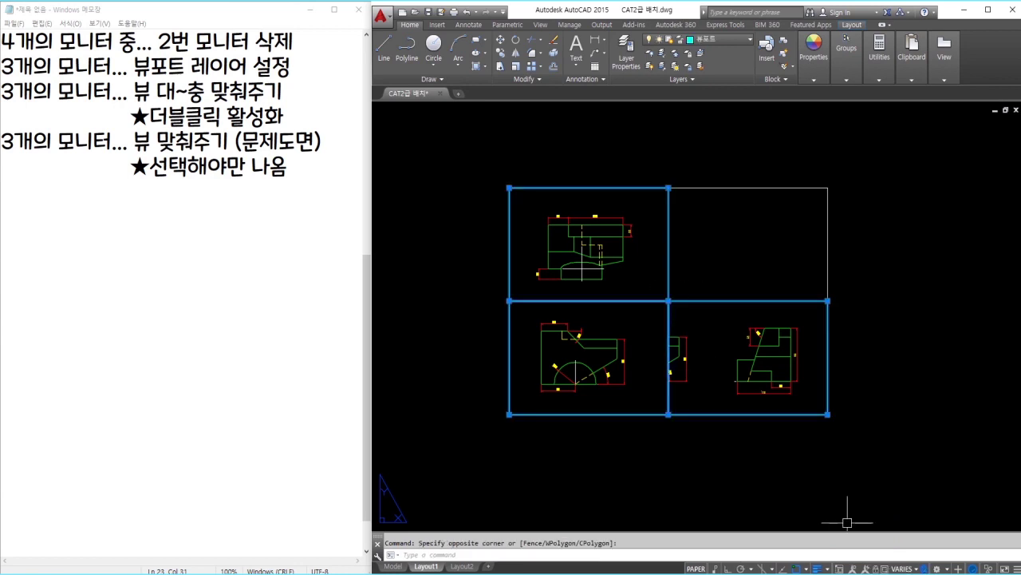
{"action": "left_click", "coordinate": [902, 568]}
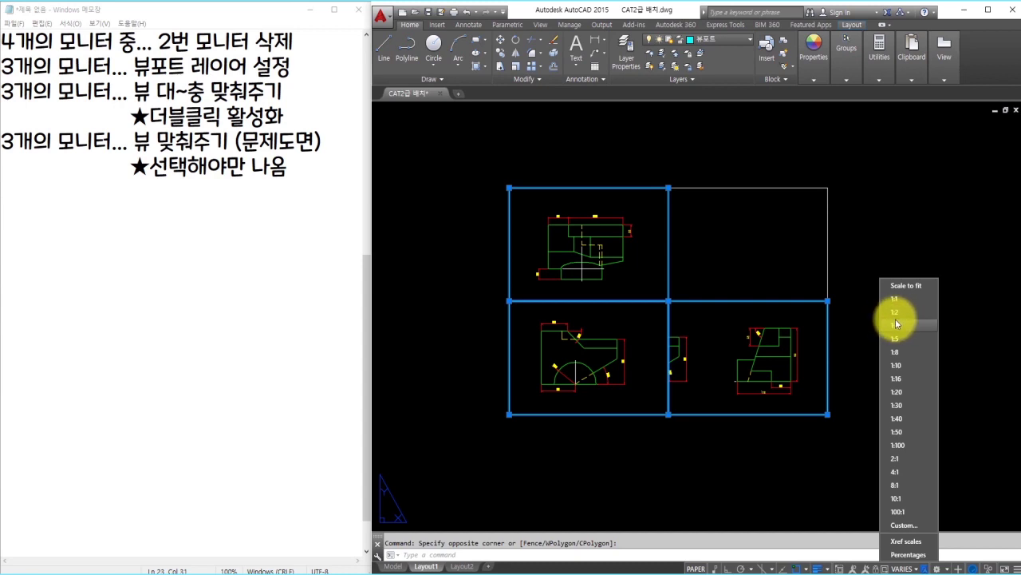
{"action": "left_click", "coordinate": [903, 526]}
{"action": "left_click", "coordinate": [833, 237]}
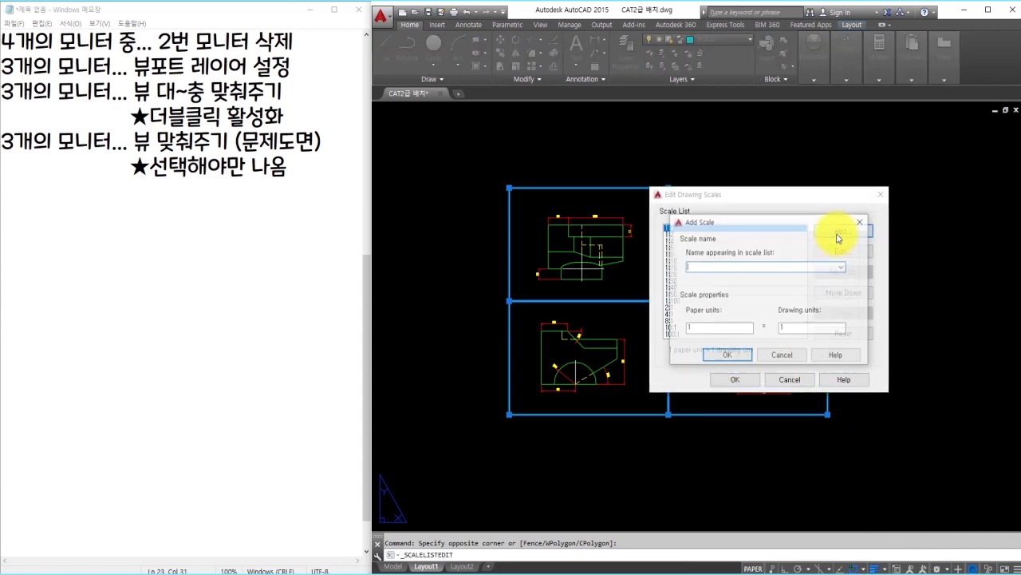
{"action": "type", "text": "1:3"}
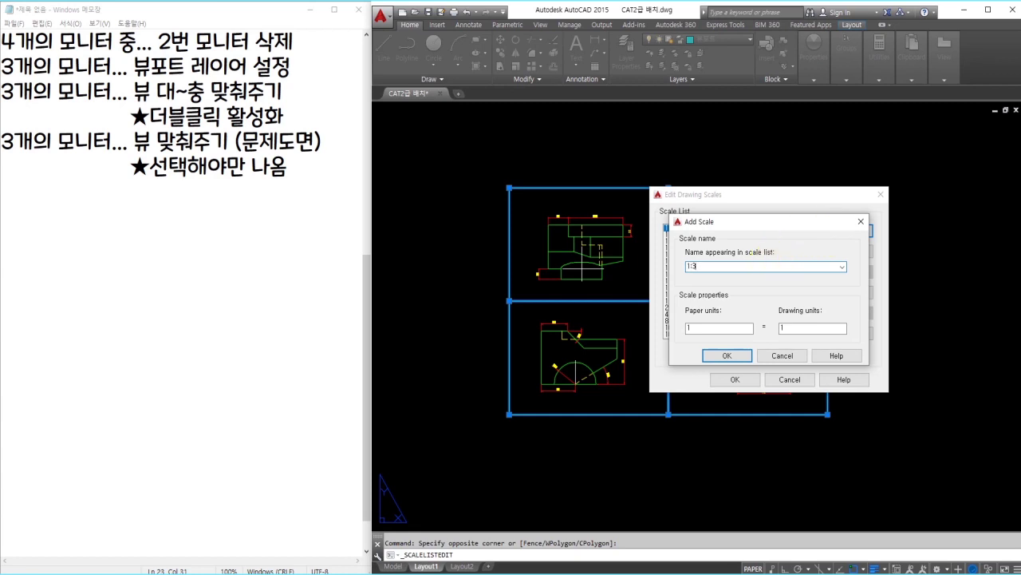
{"action": "left_click", "coordinate": [712, 327]}
{"action": "left_click", "coordinate": [775, 327]}
{"action": "type", "text": "3"}
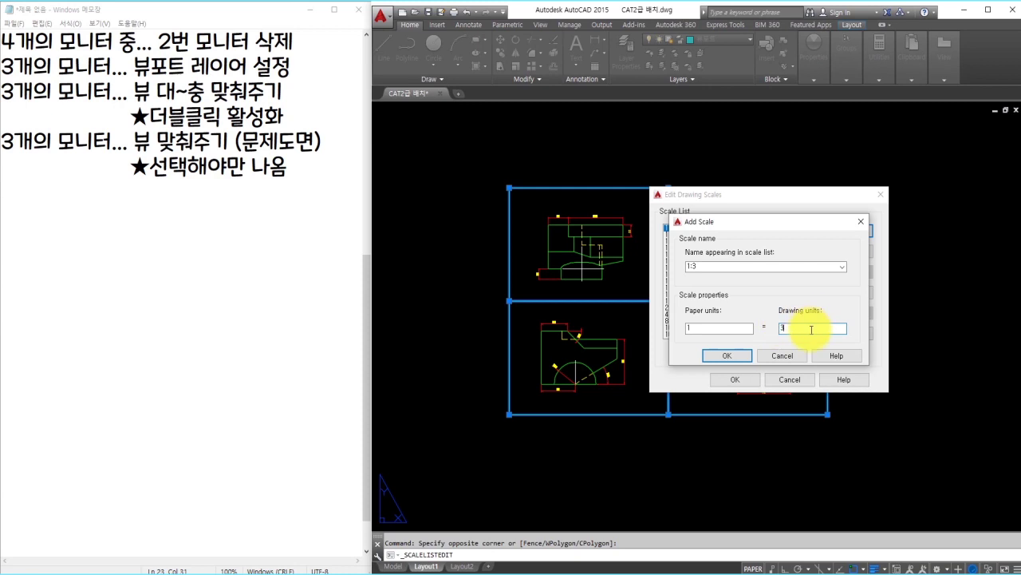
{"action": "left_click", "coordinate": [736, 357]}
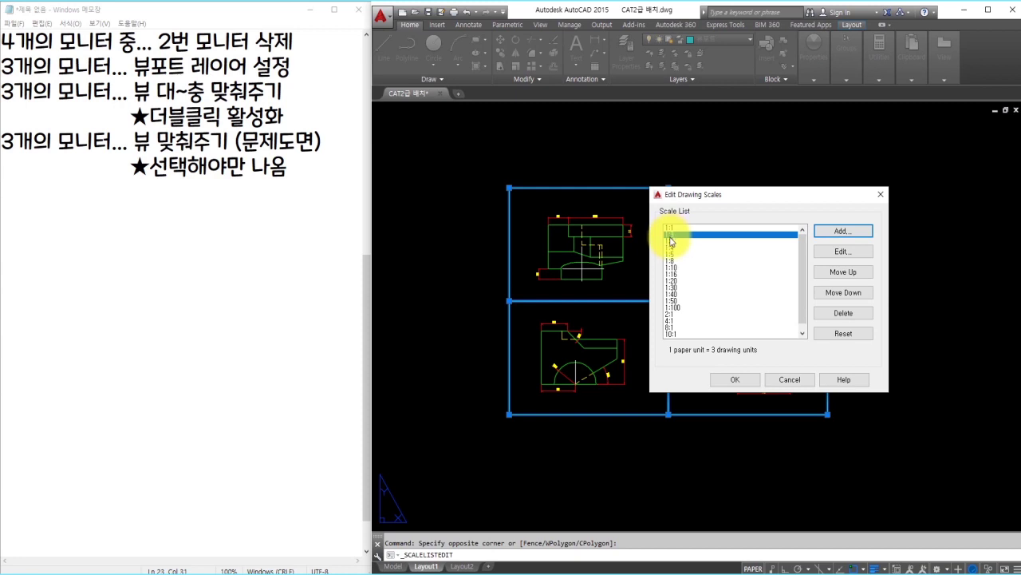
{"action": "left_click", "coordinate": [728, 387]}
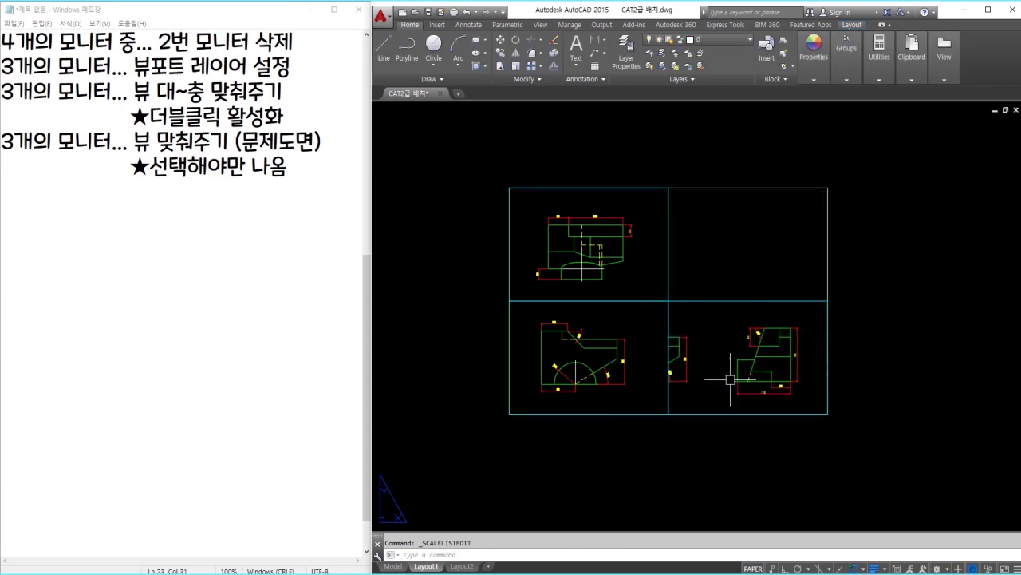
Step: Select the three viewports together and set their viewport scale to 1:2
{"action": "left_click", "coordinate": [686, 255]}
{"action": "left_click", "coordinate": [662, 313]}
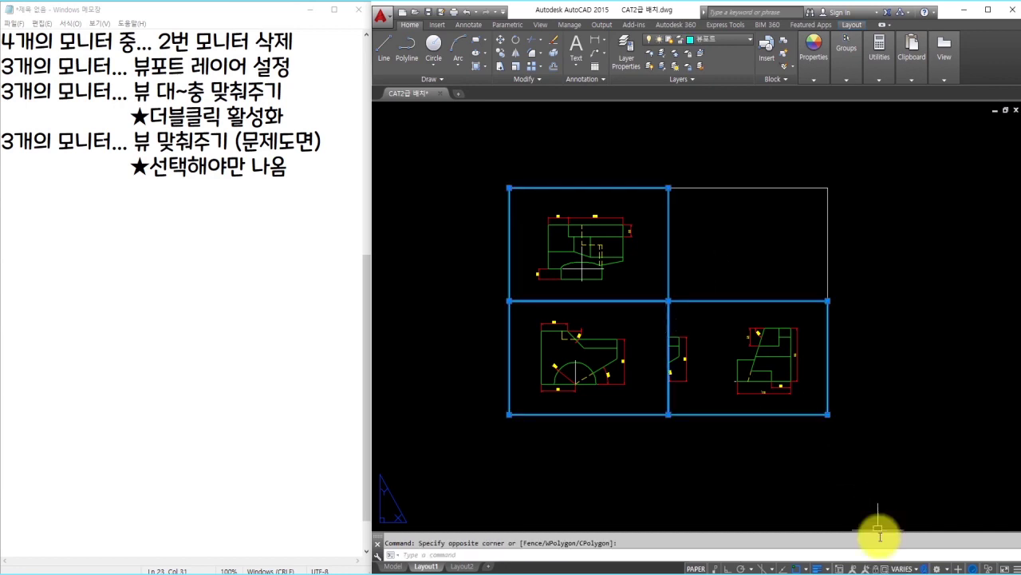
{"action": "left_click", "coordinate": [905, 569]}
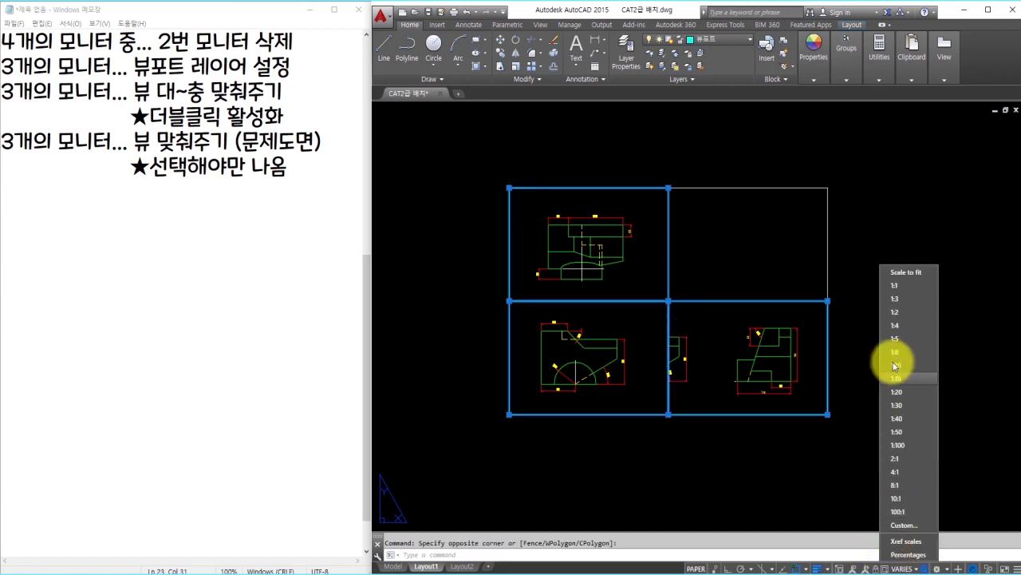
{"action": "left_click", "coordinate": [900, 313]}
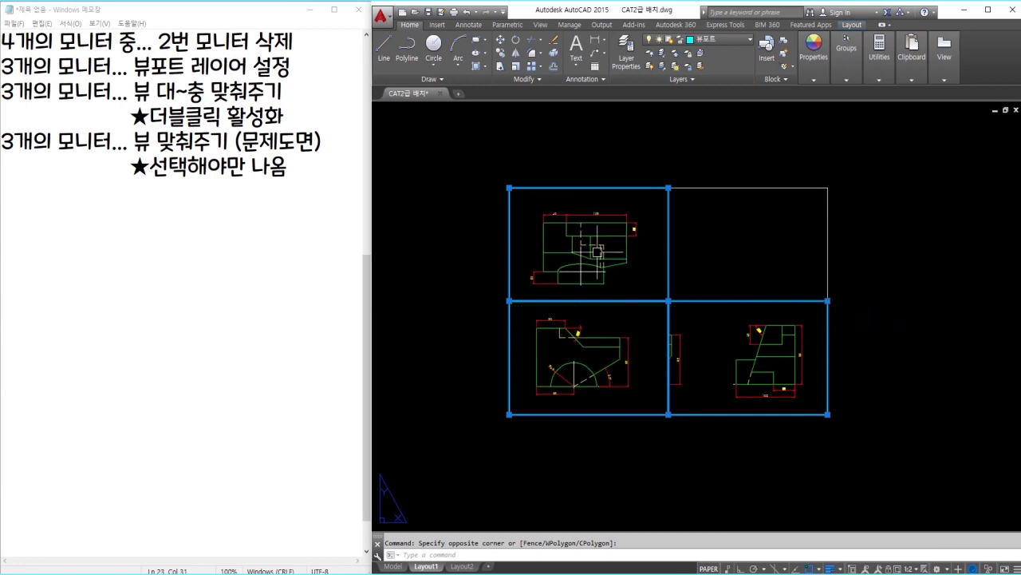
Step: Clear the viewport selection and add the line "3개의 모니터... 크기 맞춰주기" to the Notepad notes
{"action": "key", "text": "Escape"}
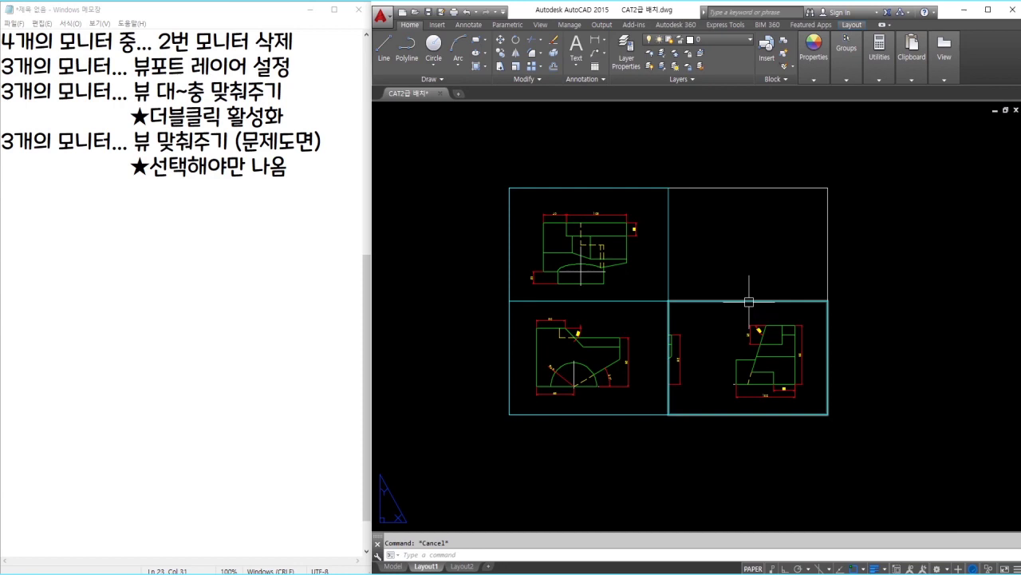
{"action": "left_click", "coordinate": [674, 339]}
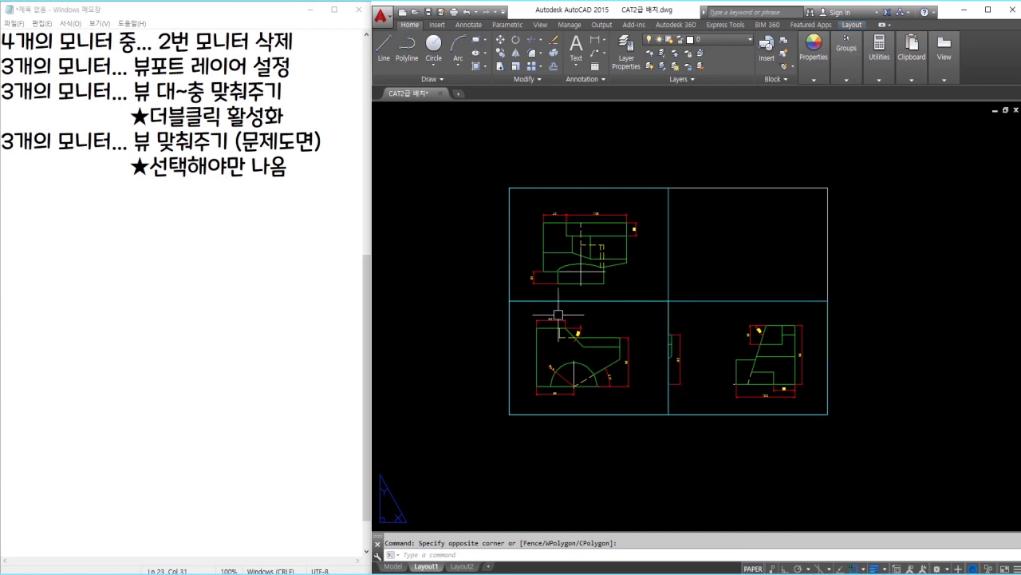
{"action": "left_click", "coordinate": [314, 198]}
{"action": "type", "text": "3"}
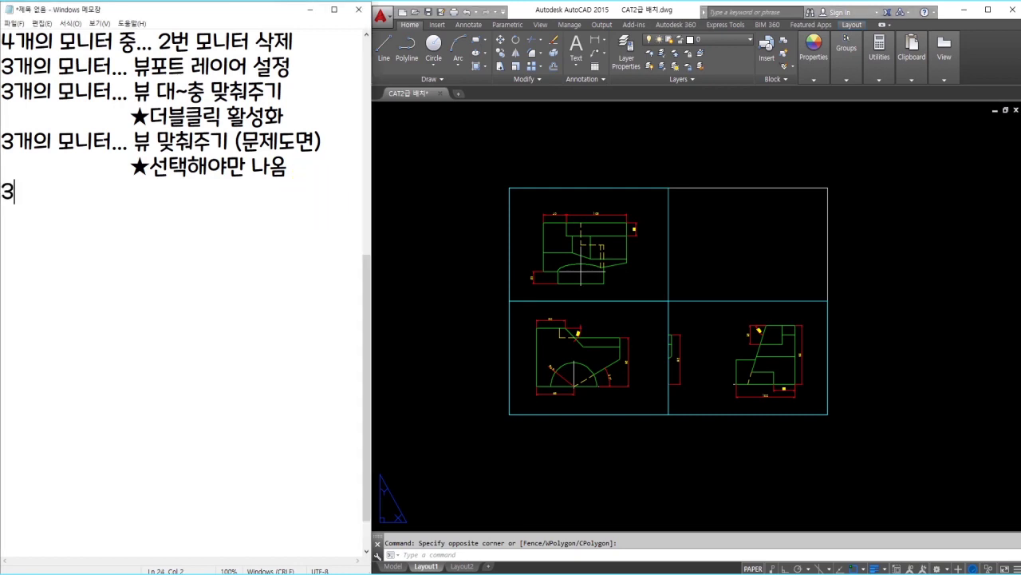
{"action": "type", "text": "개의 모니터.."}
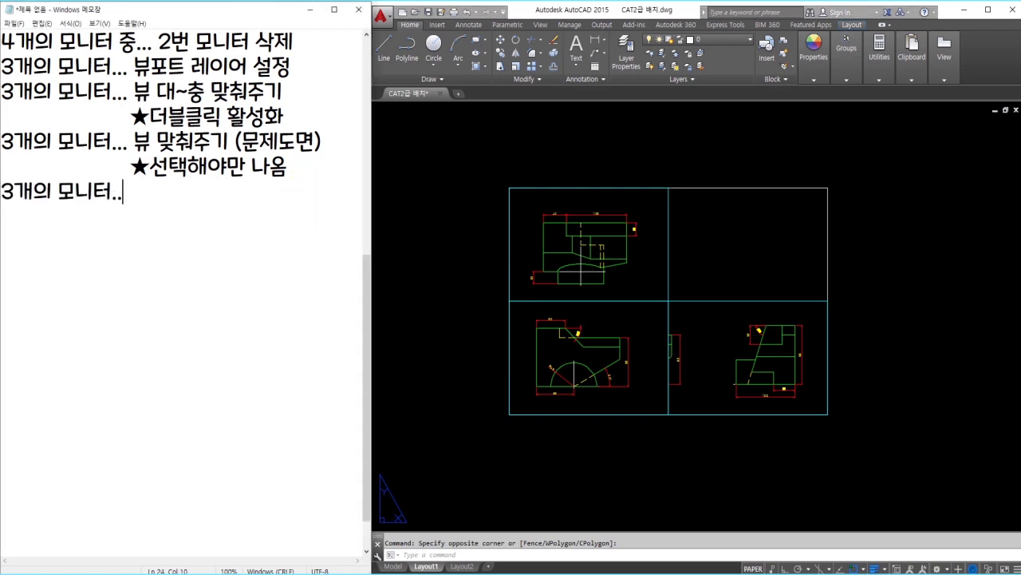
{"action": "type", "text": ". 크기 맞춰주기"}
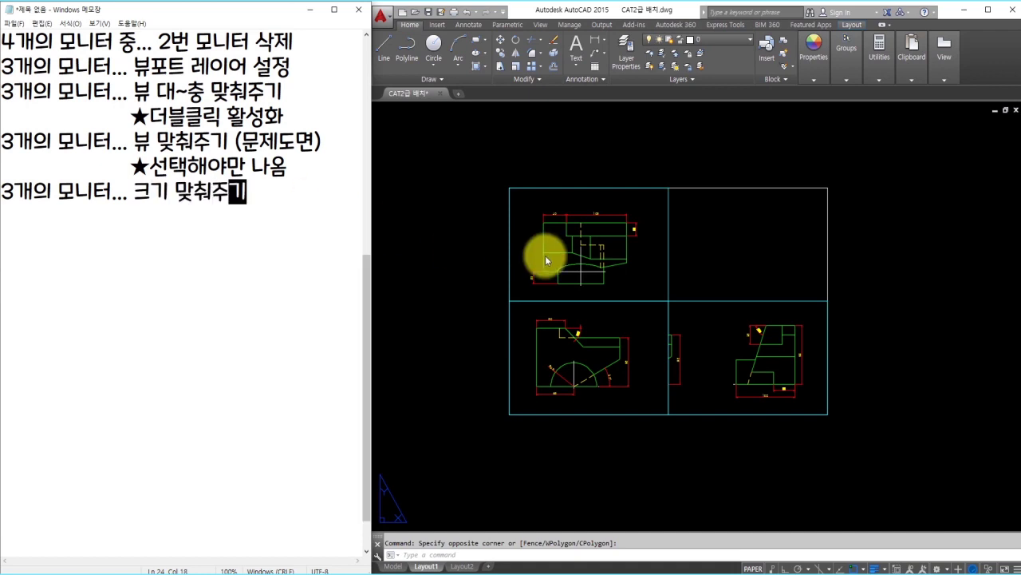
Step: In AutoCAD, stretch two opposite corners of the top-view viewport inward so its frame fits closely around the dimensioned view
{"action": "left_click", "coordinate": [708, 262]}
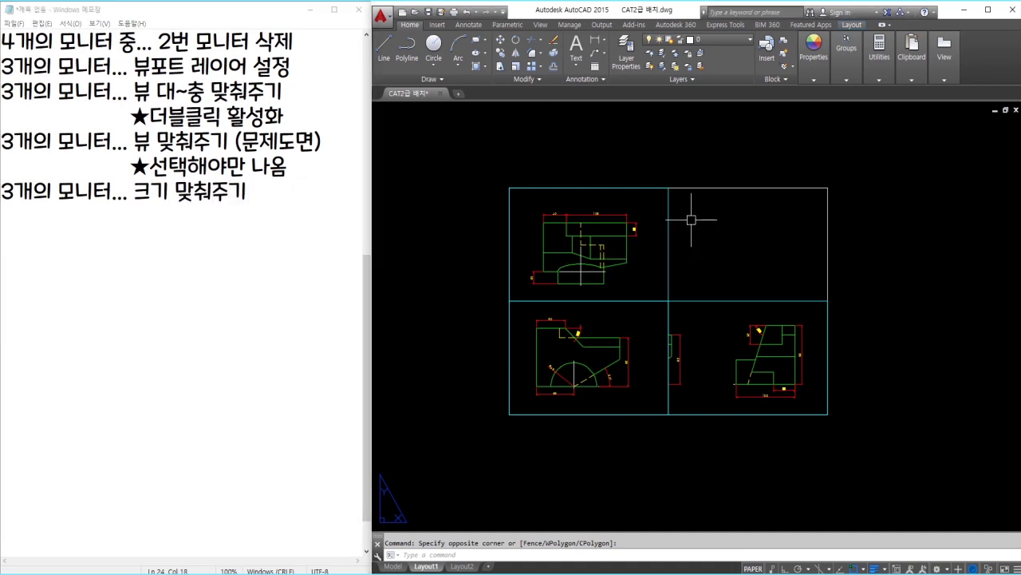
{"action": "scroll", "coordinate": [638, 250], "scroll_direction": "up", "scroll_amount": 2}
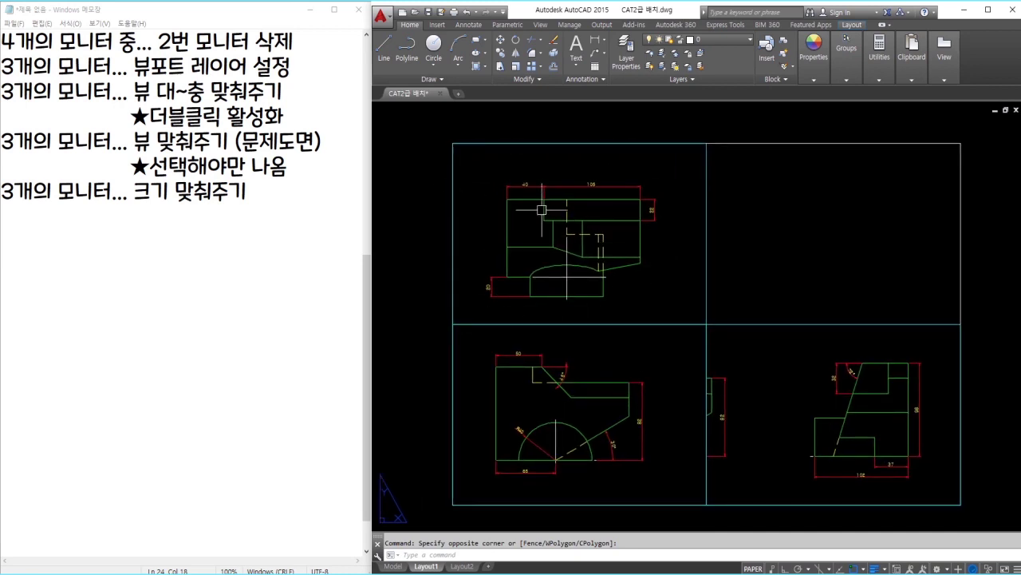
{"action": "left_click", "coordinate": [733, 211]}
{"action": "left_click", "coordinate": [682, 235]}
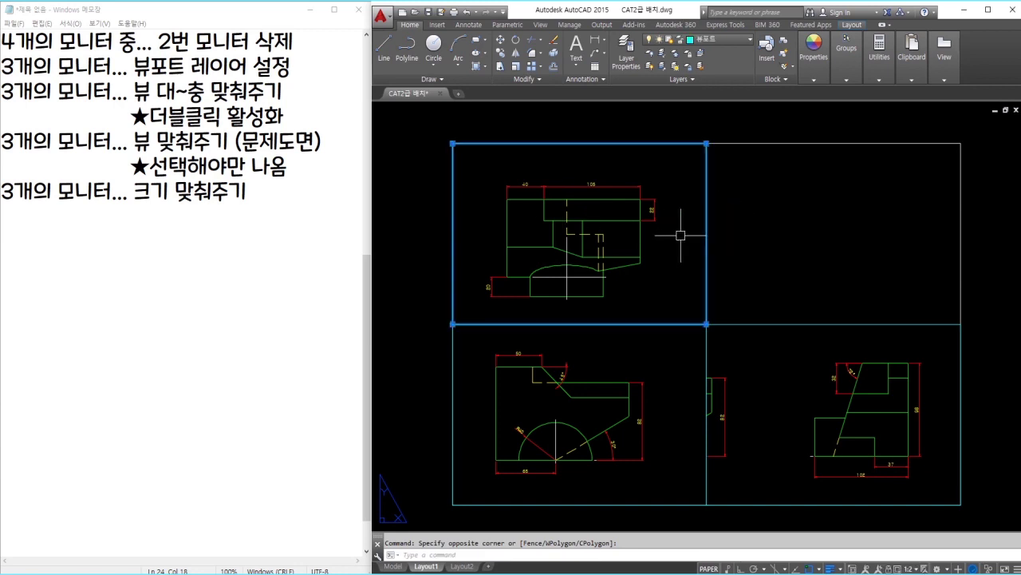
{"action": "left_click", "coordinate": [707, 144]}
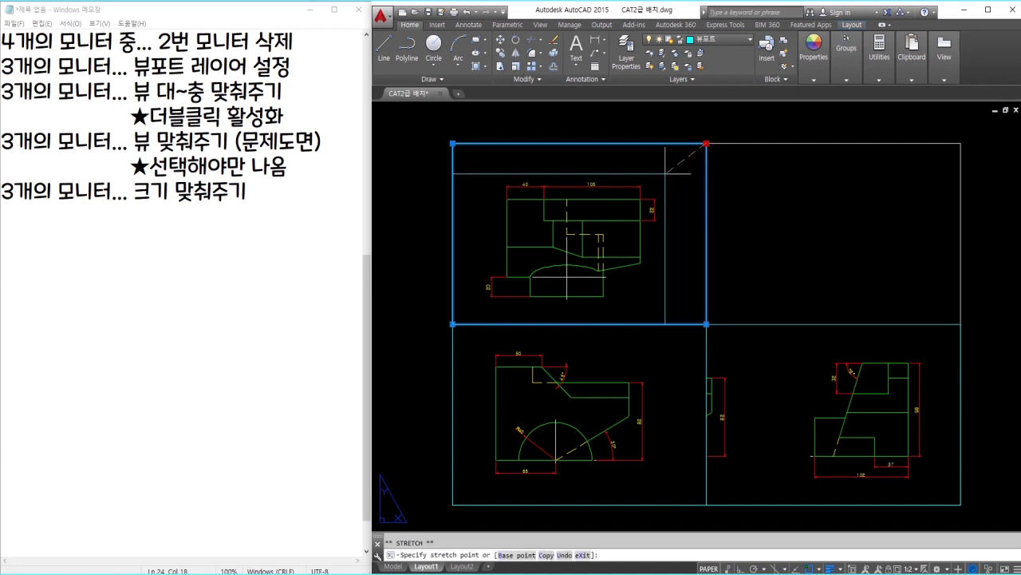
{"action": "left_click", "coordinate": [666, 173]}
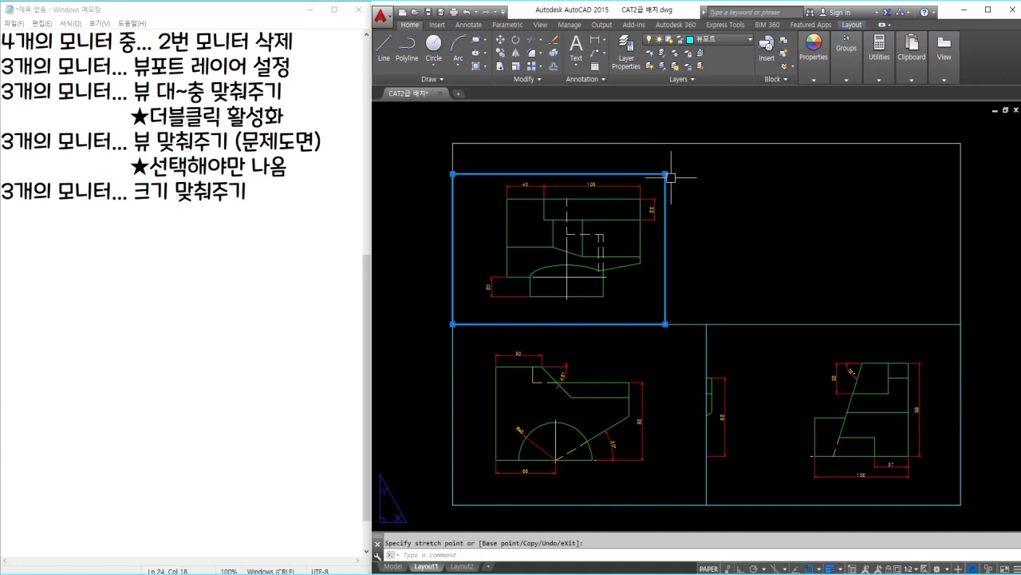
{"action": "left_click", "coordinate": [452, 323]}
{"action": "left_click", "coordinate": [477, 308]}
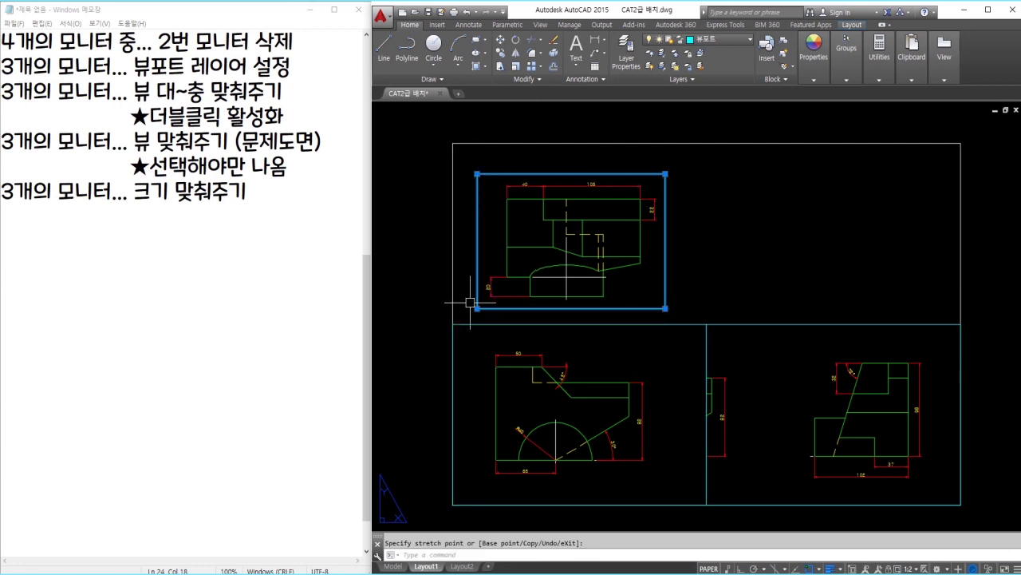
{"action": "key", "text": "Escape"}
Step: Shrink the front-view viewport by stretching two opposite corners inward around the view and its dimensions
{"action": "left_click", "coordinate": [460, 324]}
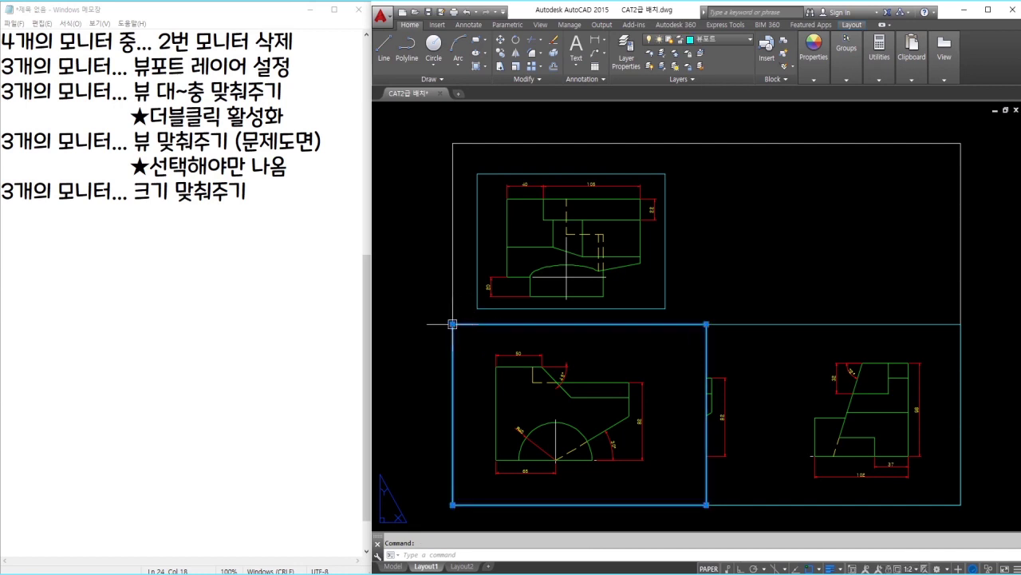
{"action": "left_click", "coordinate": [452, 323]}
{"action": "left_click", "coordinate": [485, 345]}
{"action": "left_click", "coordinate": [706, 504]}
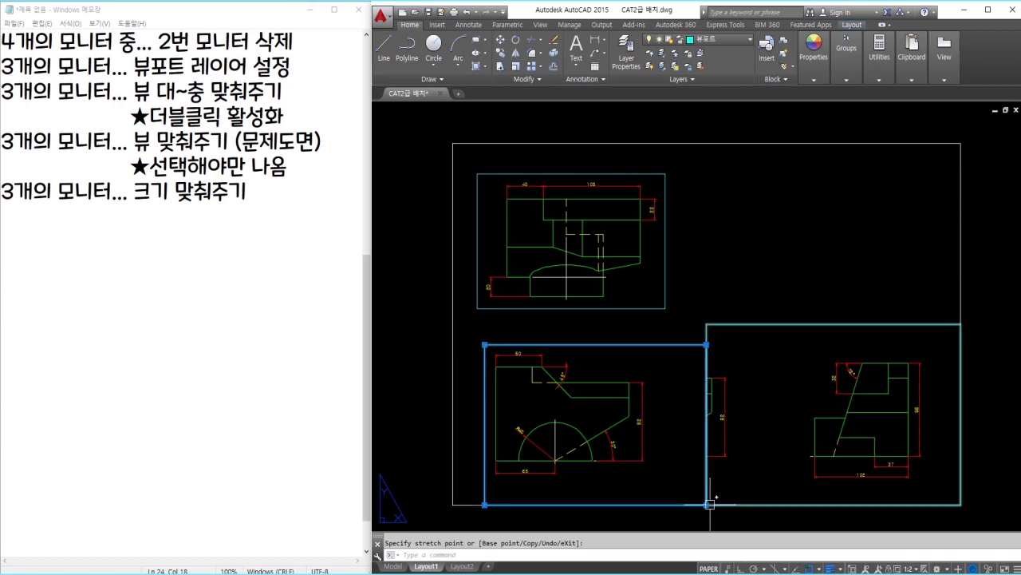
{"action": "left_click", "coordinate": [651, 480]}
{"action": "key", "text": "Escape"}
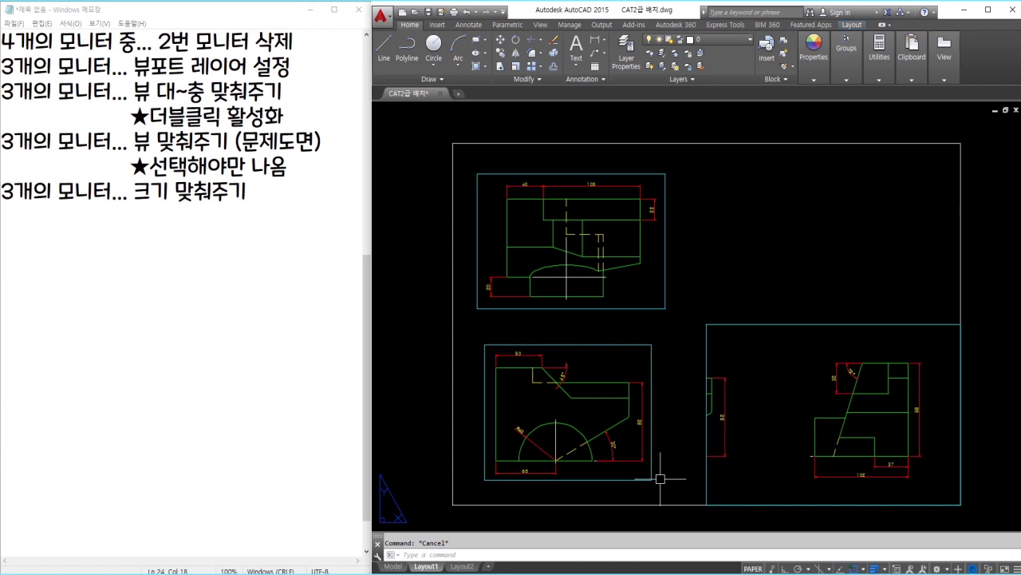
Step: Shrink the side-view viewport by its opposite corners, cropping out the stray part of the neighbouring view
{"action": "left_click", "coordinate": [706, 379]}
{"action": "left_click", "coordinate": [706, 324]}
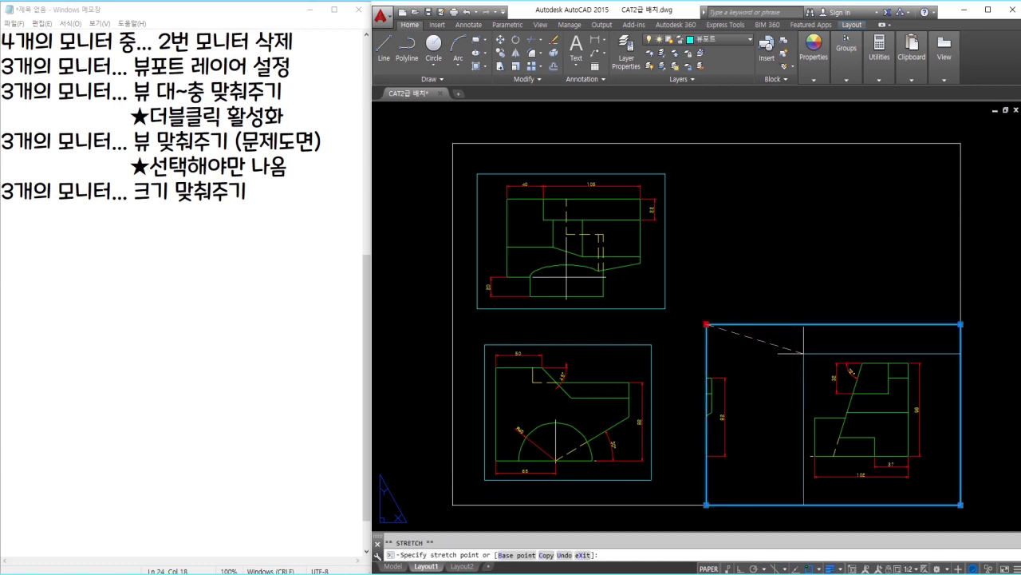
{"action": "left_click", "coordinate": [800, 355]}
{"action": "left_click", "coordinate": [961, 504]}
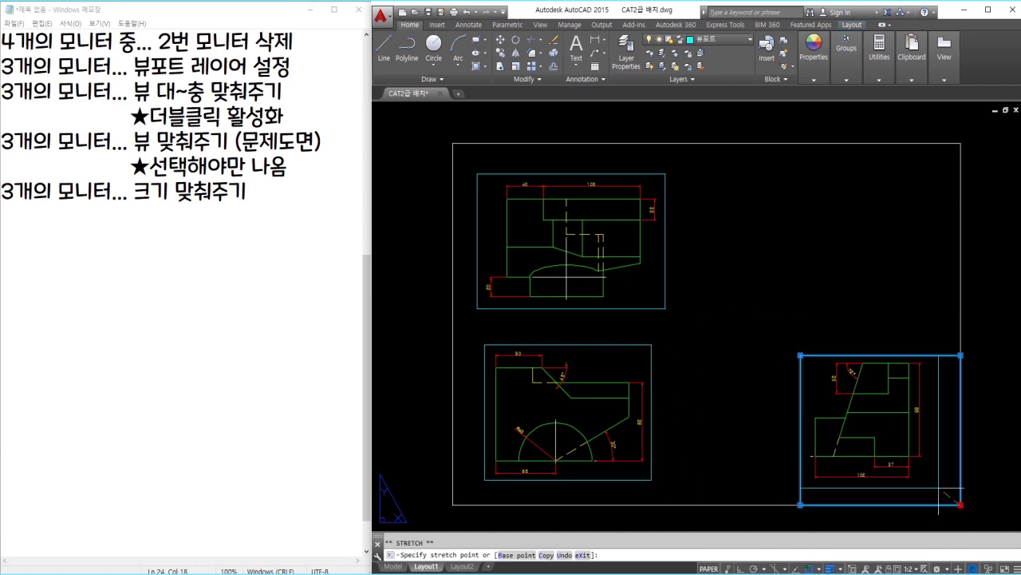
{"action": "left_click", "coordinate": [930, 484]}
{"action": "key", "text": "Escape"}
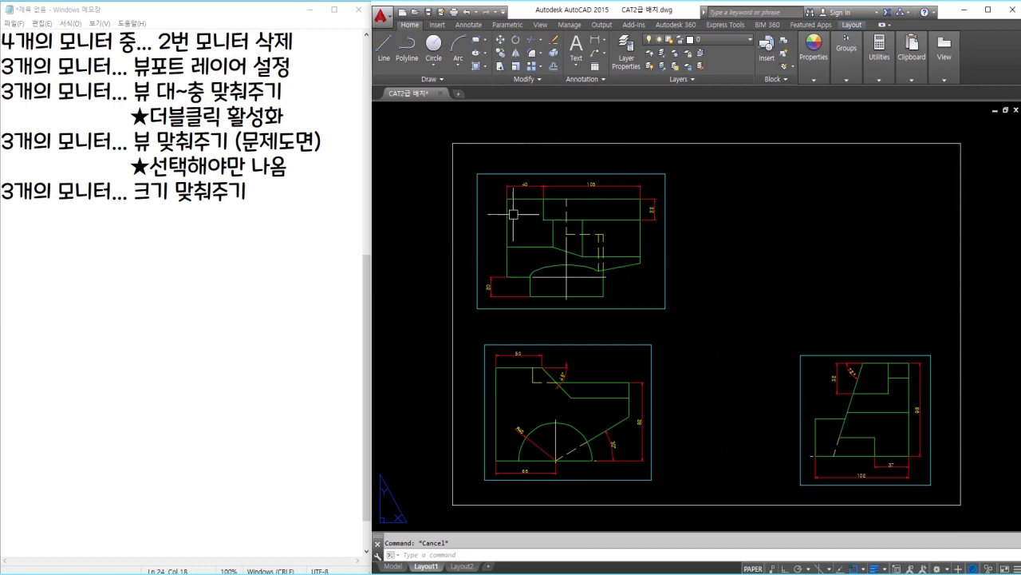
Step: Try moving the top-view viewport upward on the sheet, and undo the move
{"action": "type", "text": "m"}
{"action": "key", "text": "Return"}
{"action": "left_click", "coordinate": [684, 221]}
{"action": "left_click", "coordinate": [644, 229]}
{"action": "key", "text": "Return"}
{"action": "left_click", "coordinate": [718, 241]}
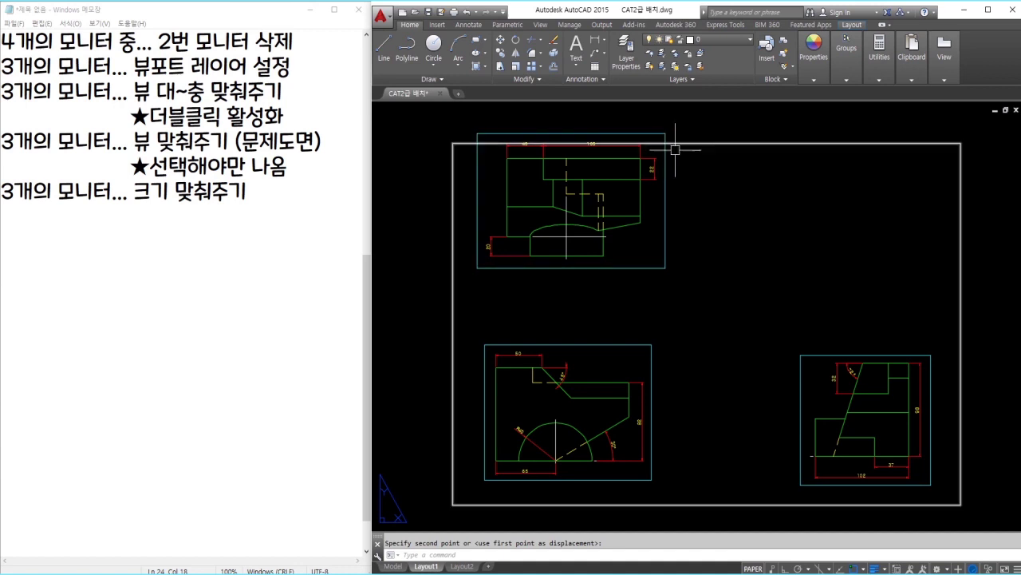
{"action": "key", "text": "ctrl+z"}
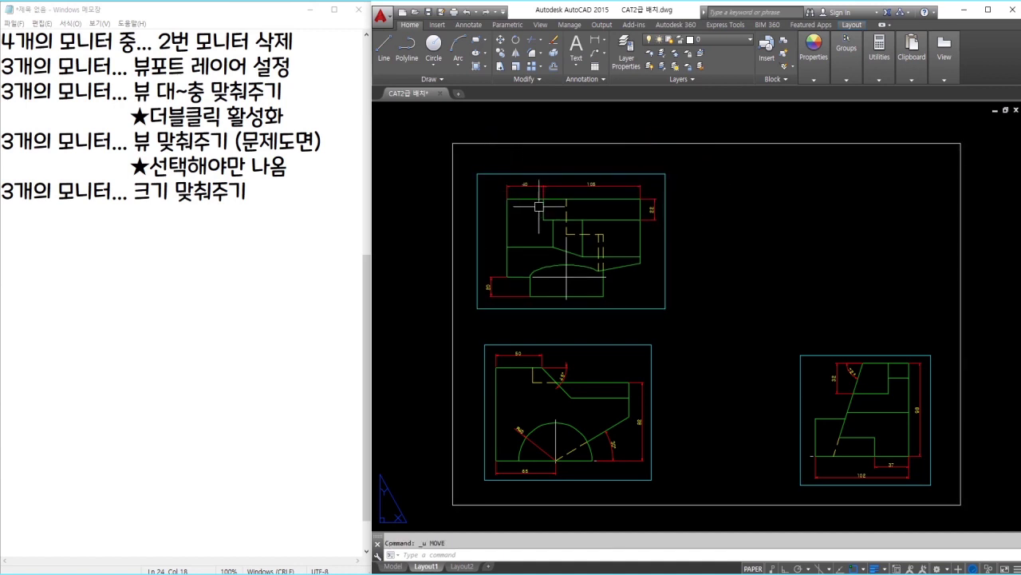
Step: Move all three viewports together slightly up and to the right within the sheet border
{"action": "left_click", "coordinate": [754, 311]}
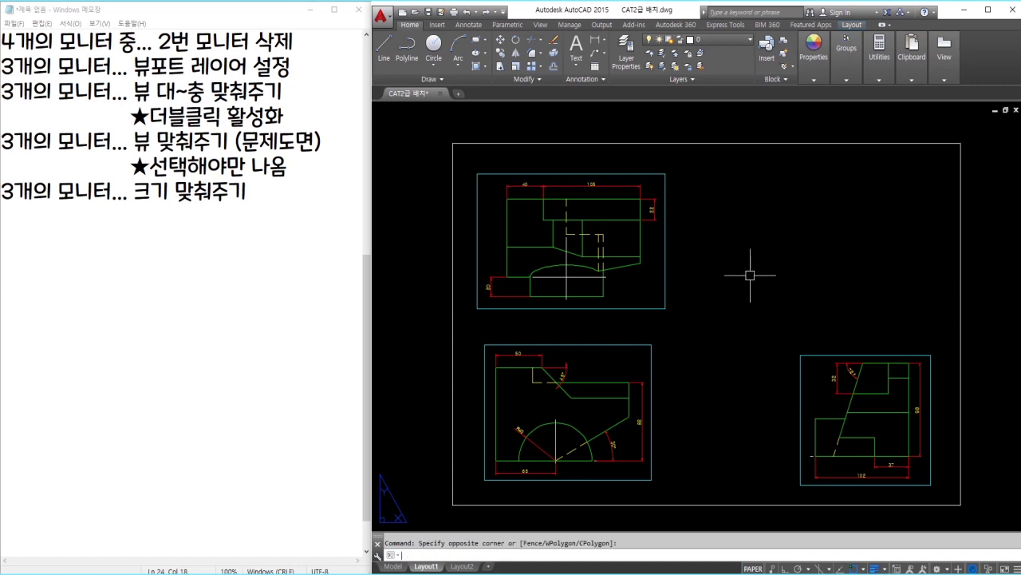
{"action": "left_click", "coordinate": [646, 351]}
{"action": "type", "text": "m"}
{"action": "key", "text": "Return"}
{"action": "left_click", "coordinate": [767, 327]}
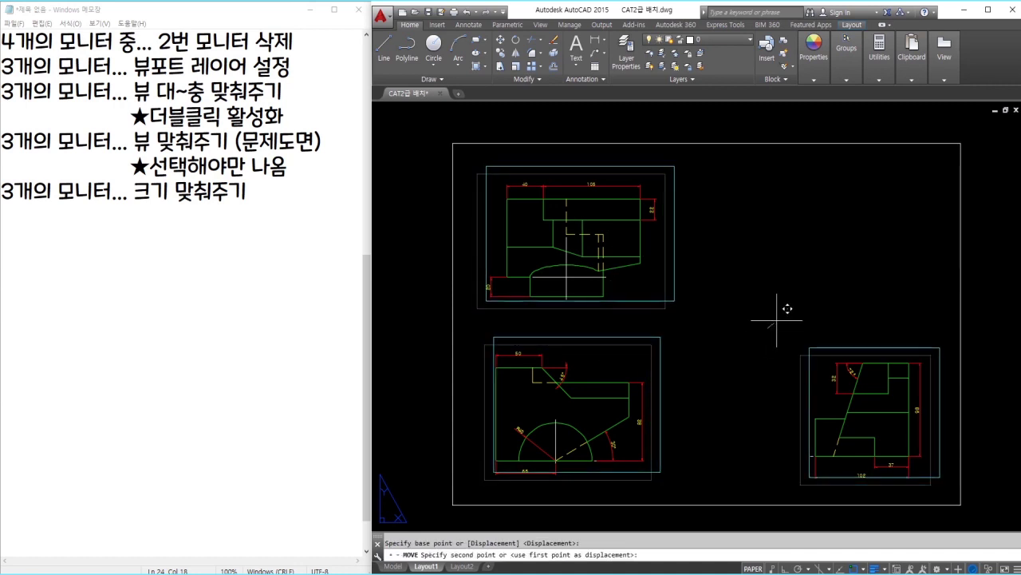
{"action": "left_click", "coordinate": [777, 320]}
Step: Move the side-view viewport a short distance left, closer to the front view
{"action": "left_click", "coordinate": [821, 326]}
{"action": "left_click", "coordinate": [805, 365]}
{"action": "type", "text": "m"}
{"action": "key", "text": "Return"}
{"action": "left_click", "coordinate": [808, 327]}
{"action": "left_click", "coordinate": [771, 321]}
{"action": "key", "text": "Escape"}
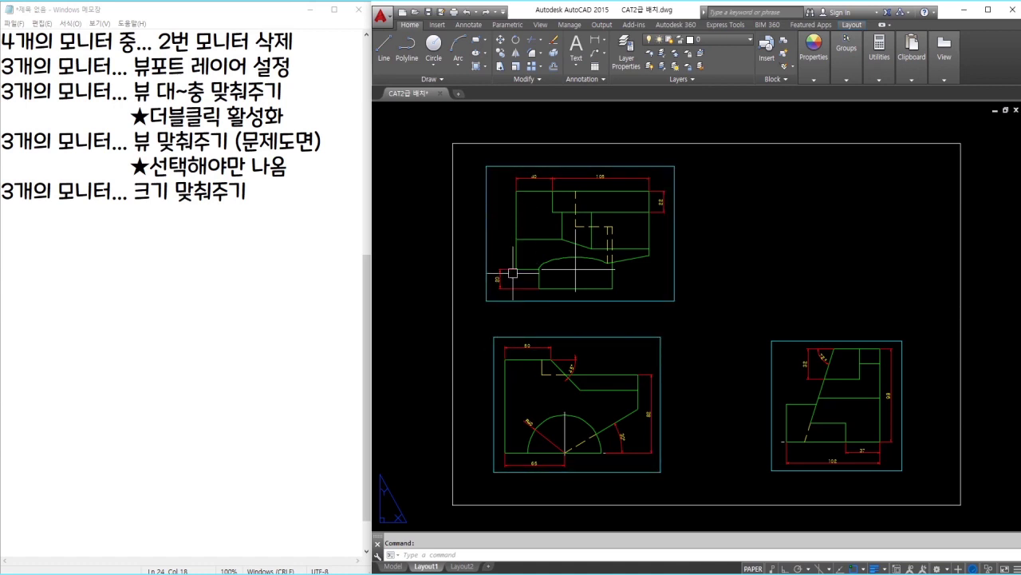
Step: In Notepad, add the line "3개의 모니터... 가로/세로 맞춰주기" below the size note
{"action": "left_click", "coordinate": [303, 221]}
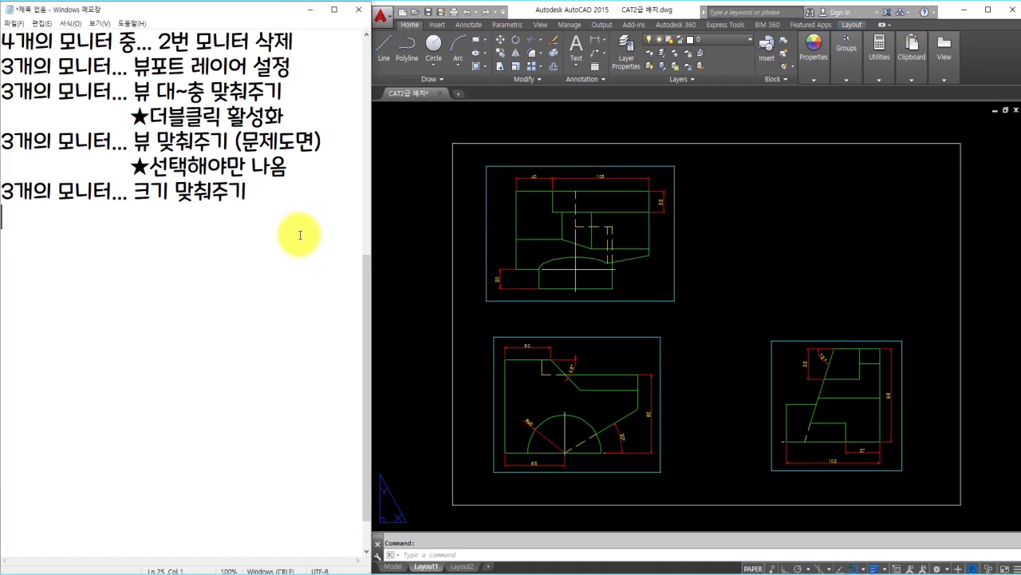
{"action": "type", "text": "3개의 모니터...가로"}
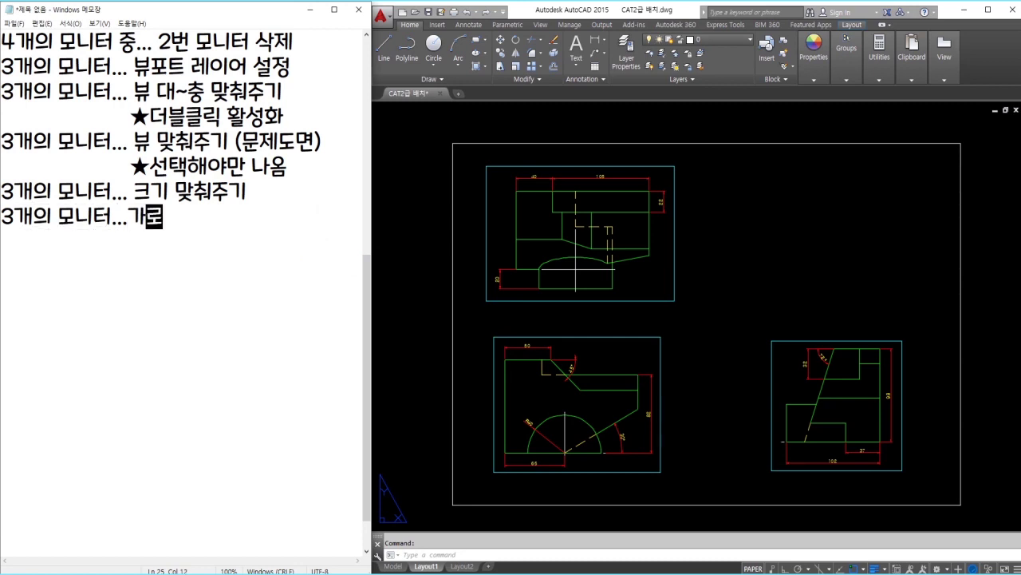
{"action": "type", "text": "/세로 맞춰주"}
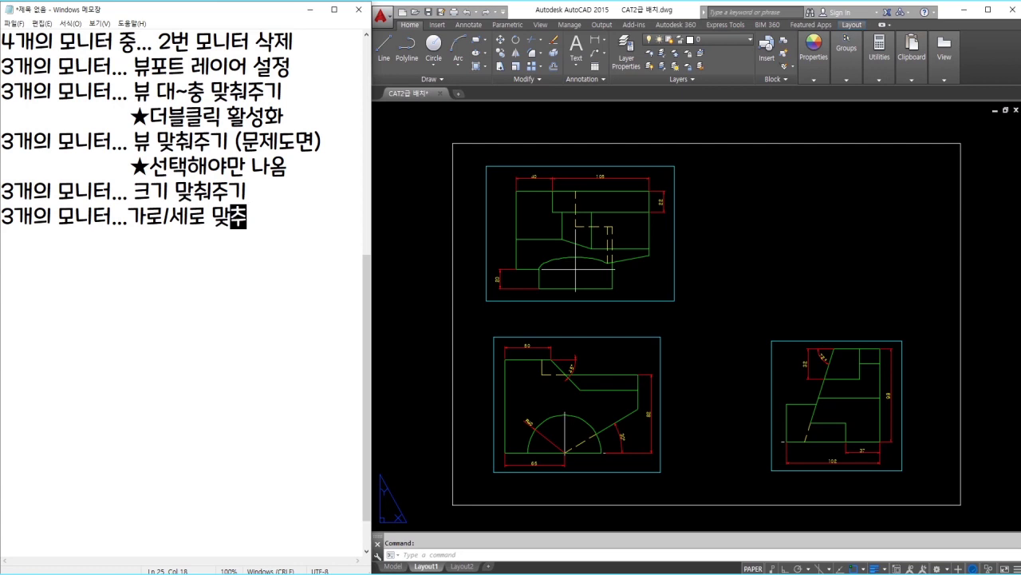
{"action": "type", "text": "기"}
{"action": "left_click", "coordinate": [130, 216]}
{"action": "left_click", "coordinate": [153, 226]}
Step: In AutoCAD, draw a horizontal guide line with Ortho on from the front view's base line across past the side view
{"action": "left_click", "coordinate": [574, 295]}
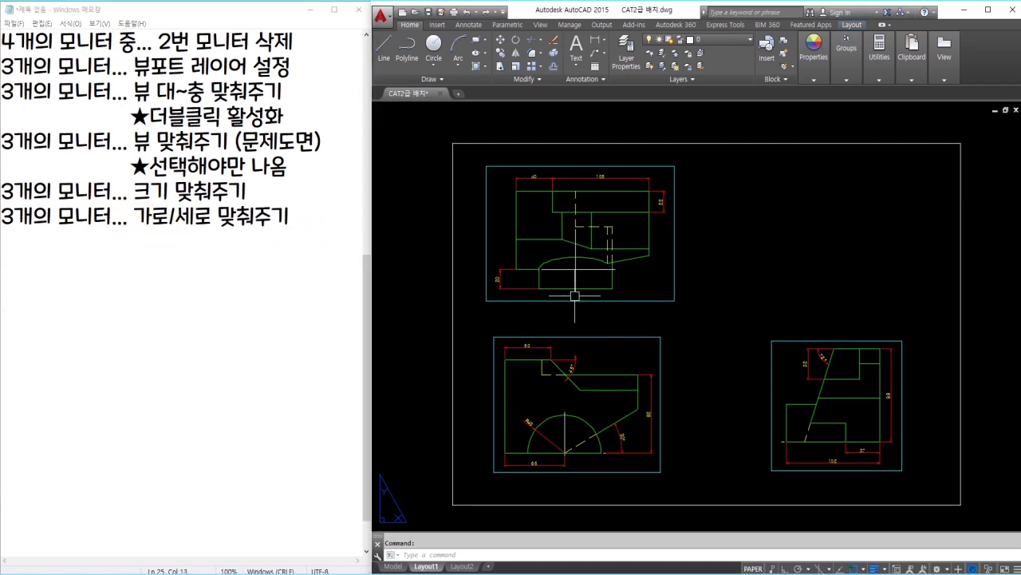
{"action": "type", "text": "l"}
{"action": "right_click", "coordinate": [696, 447]}
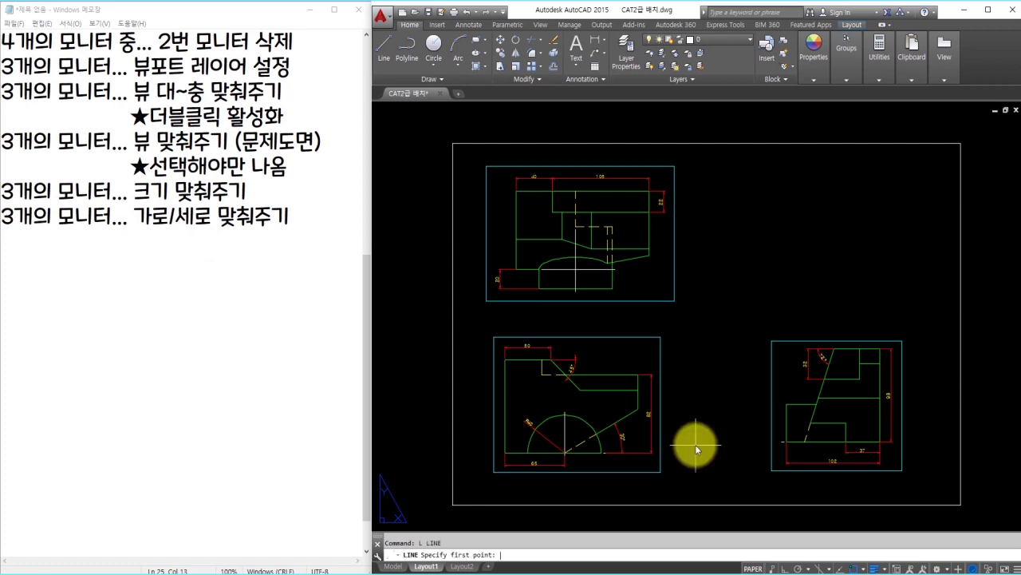
{"action": "scroll", "coordinate": [599, 471], "scroll_direction": "up", "scroll_amount": 4}
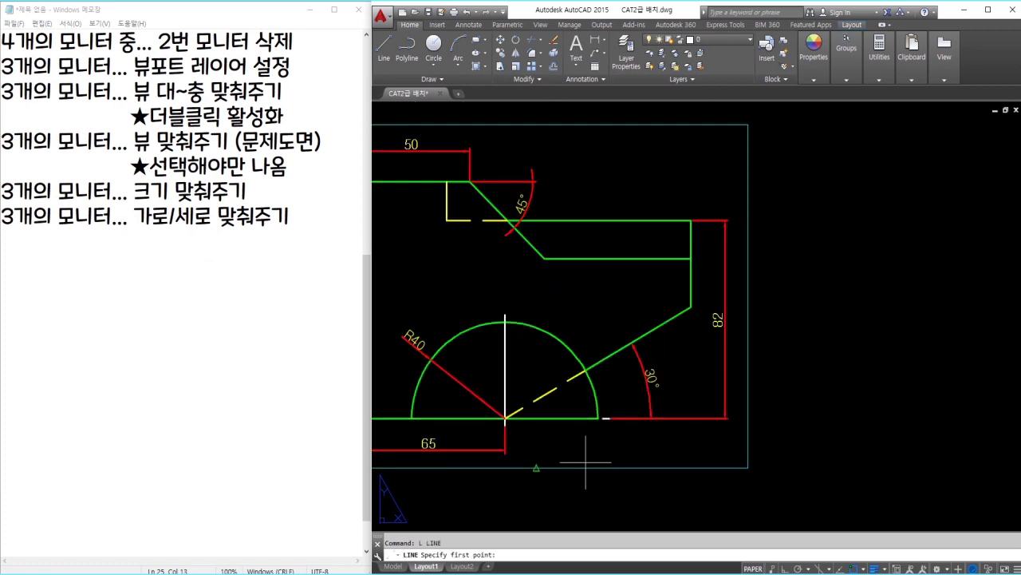
{"action": "left_click", "coordinate": [562, 372]}
{"action": "key", "text": "F8"}
{"action": "scroll", "coordinate": [570, 399], "scroll_direction": "down", "scroll_amount": 5}
{"action": "left_click", "coordinate": [958, 403]}
{"action": "key", "text": "Return"}
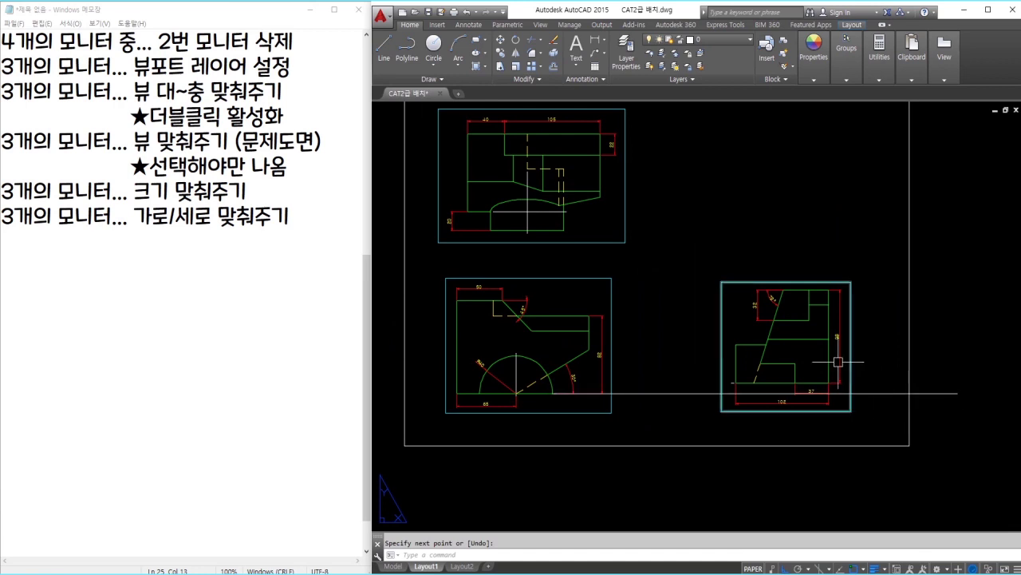
Step: Move the side-view viewport vertically so the view's bottom edge lies on the horizontal guide line
{"action": "type", "text": "m"}
{"action": "key", "text": "Return"}
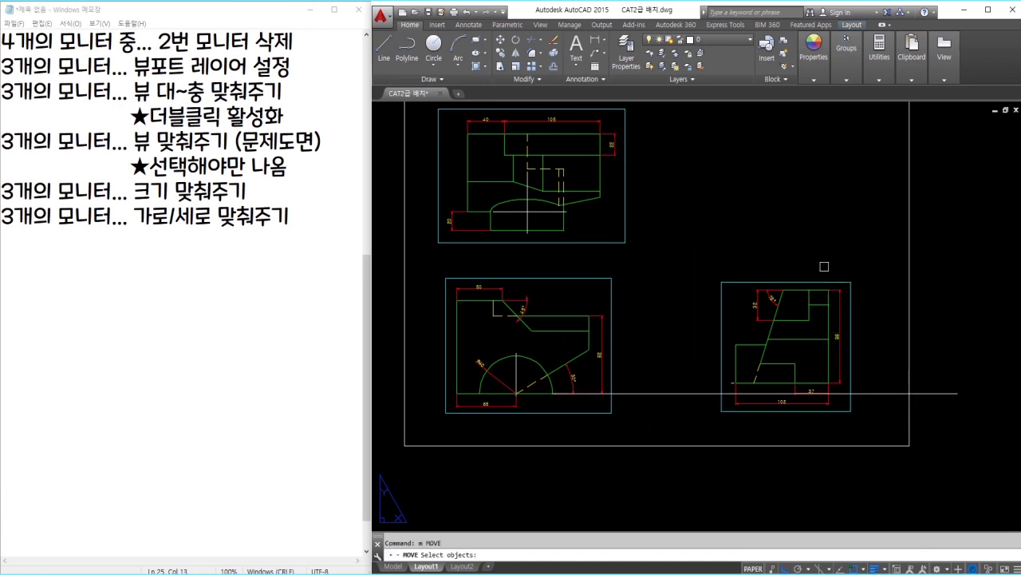
{"action": "left_click", "coordinate": [851, 261]}
{"action": "left_click", "coordinate": [801, 320]}
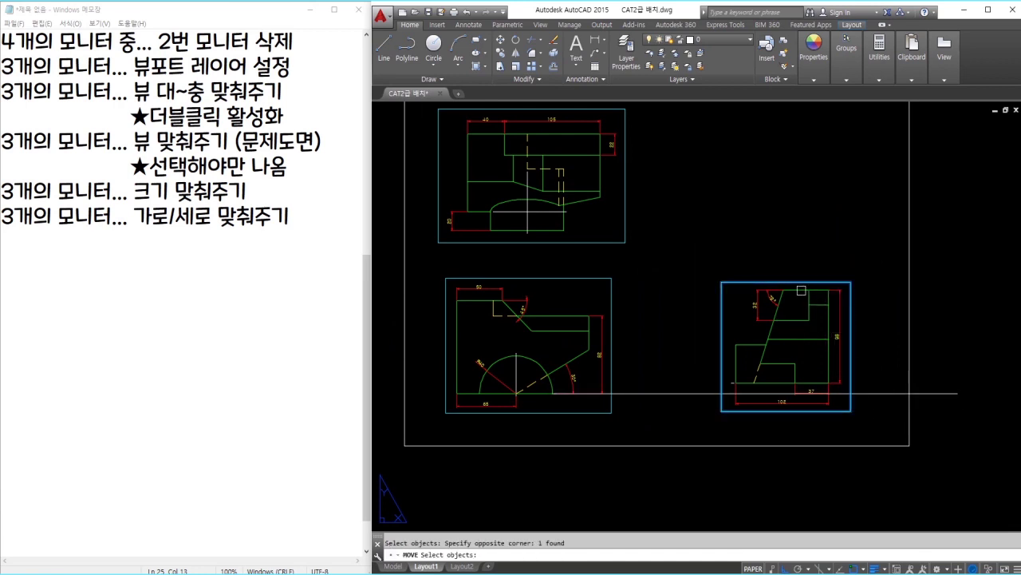
{"action": "key", "text": "Return"}
{"action": "scroll", "coordinate": [775, 391], "scroll_direction": "up", "scroll_amount": 5}
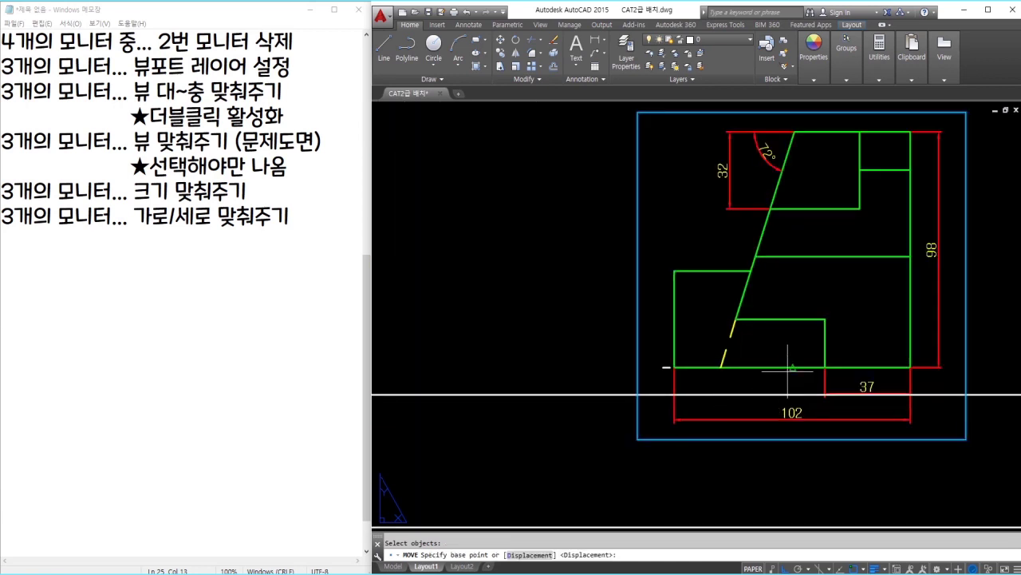
{"action": "left_click", "coordinate": [793, 368]}
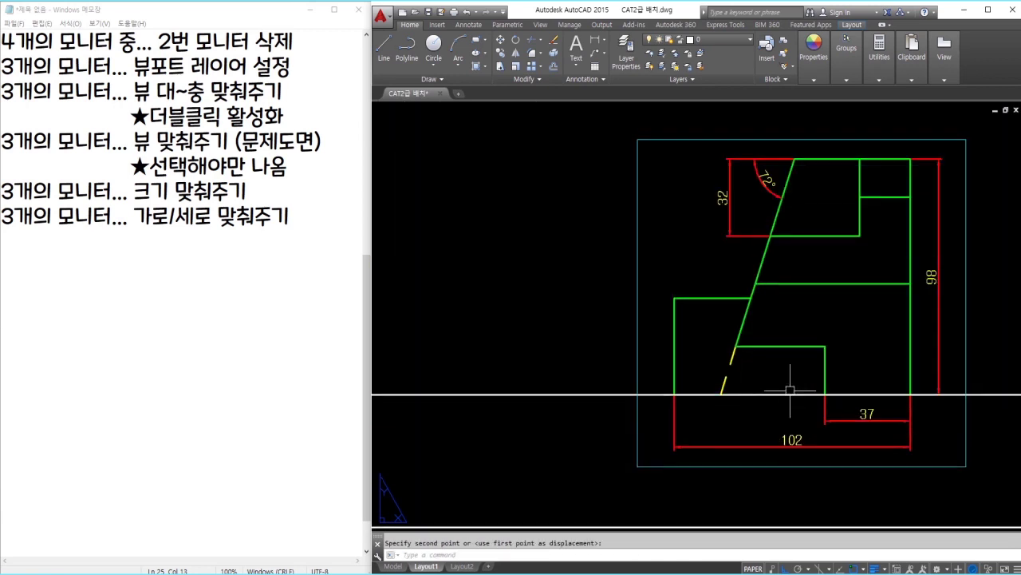
Step: Erase the horizontal guide line between the front and side views
{"action": "scroll", "coordinate": [782, 393], "scroll_direction": "down", "scroll_amount": 5}
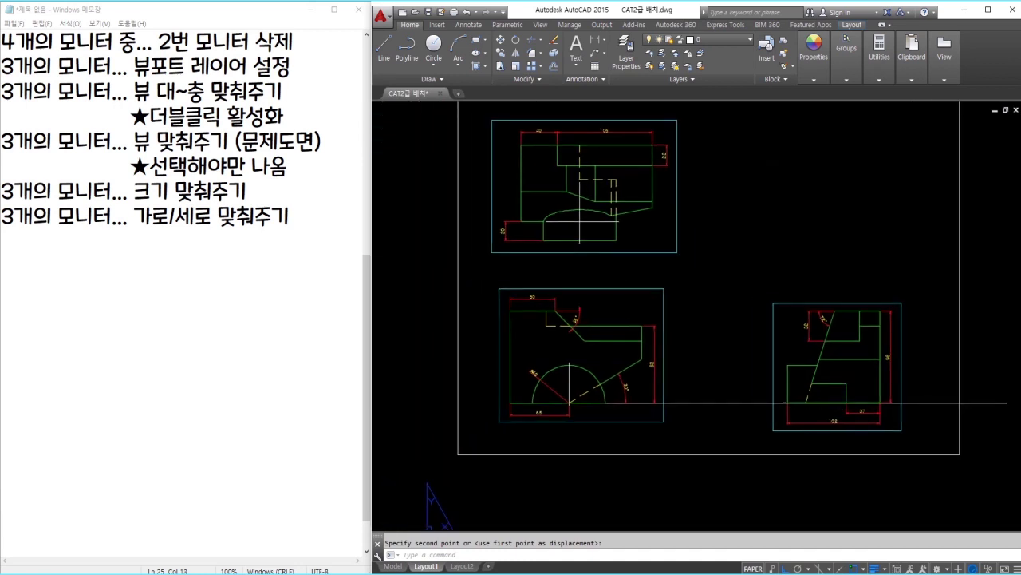
{"action": "left_click", "coordinate": [735, 403]}
{"action": "type", "text": "e"}
{"action": "key", "text": "Return"}
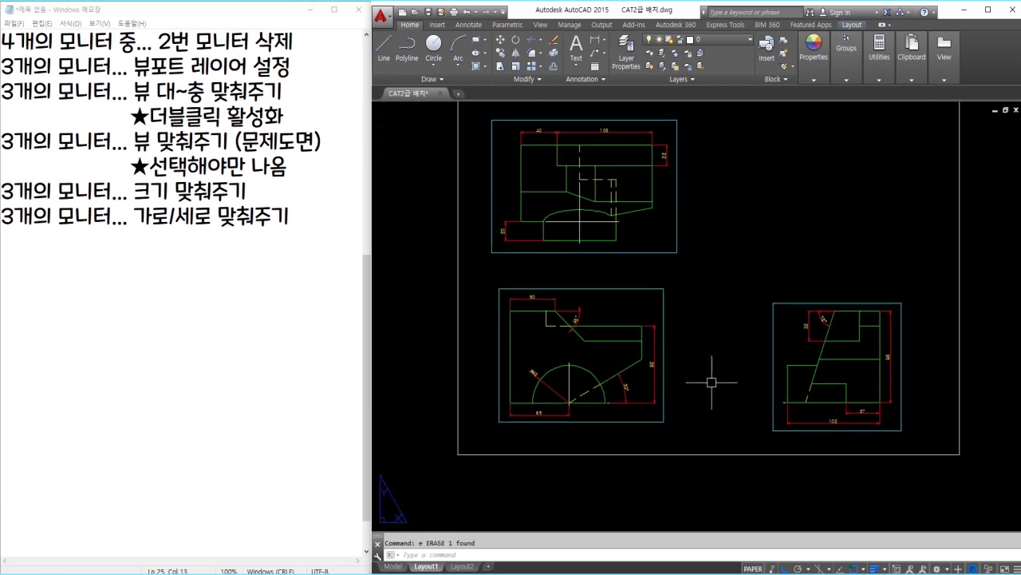
Step: Draw a vertical guide line from the front view's rightmost edge up past the top view
{"action": "middle_click_drag", "start_coordinate": [711, 359], "coordinate": [707, 397]}
{"action": "type", "text": "l"}
{"action": "key", "text": "Return"}
{"action": "left_click", "coordinate": [636, 364]}
{"action": "left_click", "coordinate": [636, 115]}
{"action": "key", "text": "Return"}
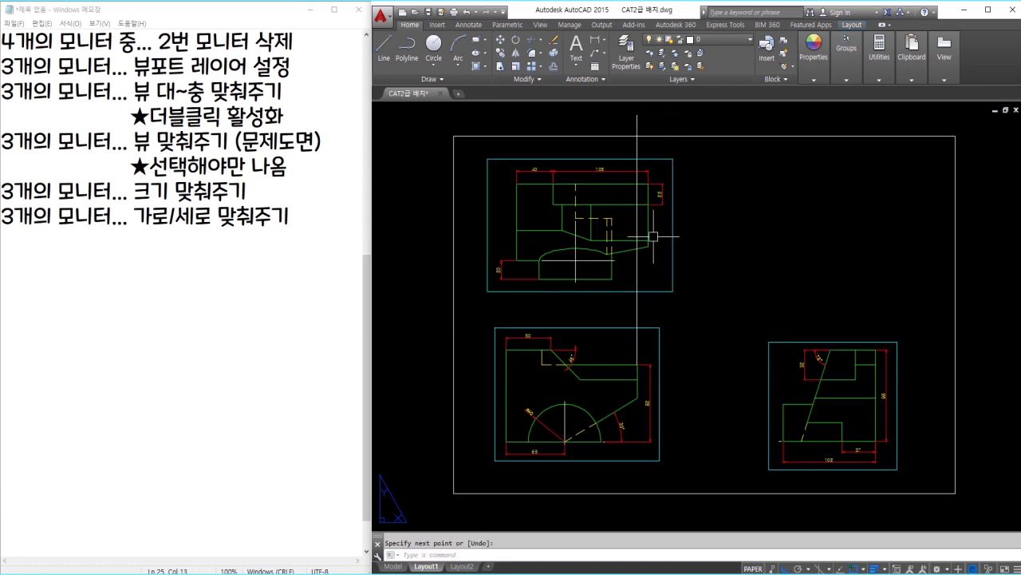
Step: Move the top-view viewport horizontally so the view's right edge lies on the vertical guide line
{"action": "key", "text": "Return"}
{"action": "left_click", "coordinate": [687, 232]}
{"action": "left_click", "coordinate": [664, 237]}
{"action": "key", "text": "Return"}
{"action": "scroll", "coordinate": [648, 220], "scroll_direction": "up", "scroll_amount": 2}
{"action": "left_click", "coordinate": [647, 218]}
{"action": "left_click", "coordinate": [630, 216]}
Step: Erase the vertical guide line between the front and top views
{"action": "scroll", "coordinate": [630, 213], "scroll_direction": "down", "scroll_amount": 2}
{"action": "left_click", "coordinate": [628, 132]}
{"action": "type", "text": "e"}
{"action": "key", "text": "Return"}
Step: Move all three viewports together slightly upward inside the sheet border
{"action": "left_click", "coordinate": [823, 264]}
{"action": "left_click", "coordinate": [631, 351]}
{"action": "type", "text": "m"}
{"action": "key", "text": "Return"}
{"action": "left_click", "coordinate": [733, 324]}
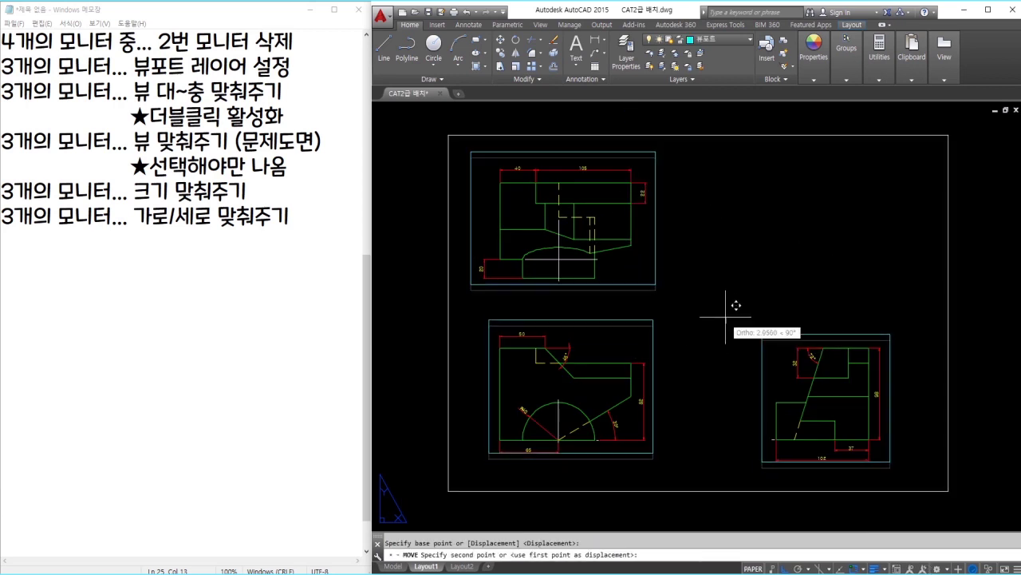
{"action": "left_click", "coordinate": [742, 312]}
Step: Move the front-view and side-view viewports together slightly downward to widen the gap below the top view
{"action": "left_click", "coordinate": [787, 312]}
{"action": "left_click", "coordinate": [628, 347]}
{"action": "type", "text": "m"}
{"action": "key", "text": "Return"}
{"action": "left_click", "coordinate": [668, 349]}
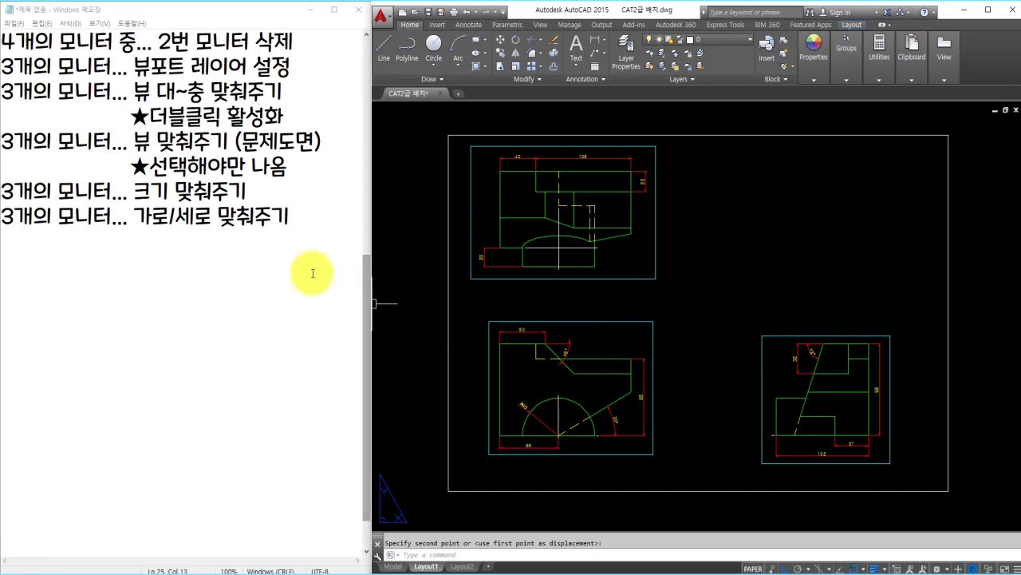
Step: In Notepad, add the line "뷰포트 레이어 동결시키기" below the alignment note, leaving a blank line between them
{"action": "left_click", "coordinate": [306, 240]}
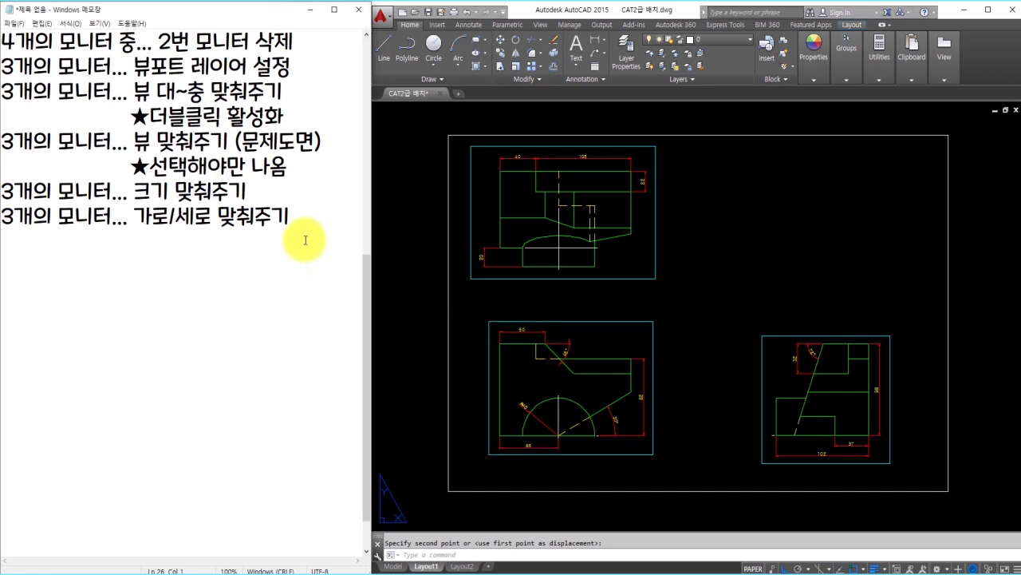
{"action": "key", "text": "Return"}
{"action": "type", "text": "뷰포트 레"}
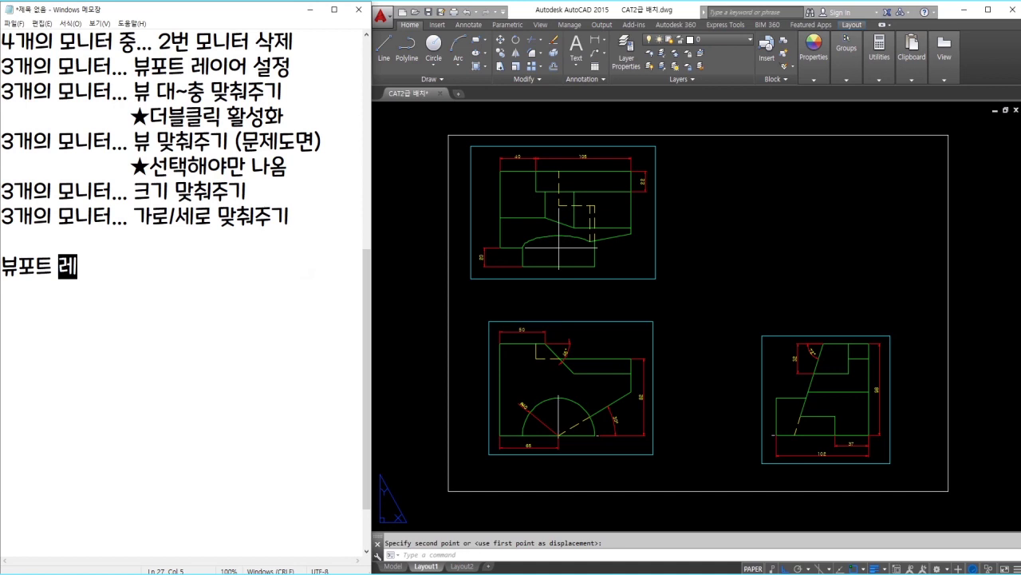
{"action": "type", "text": "이어 동ㄱ결시키키"}
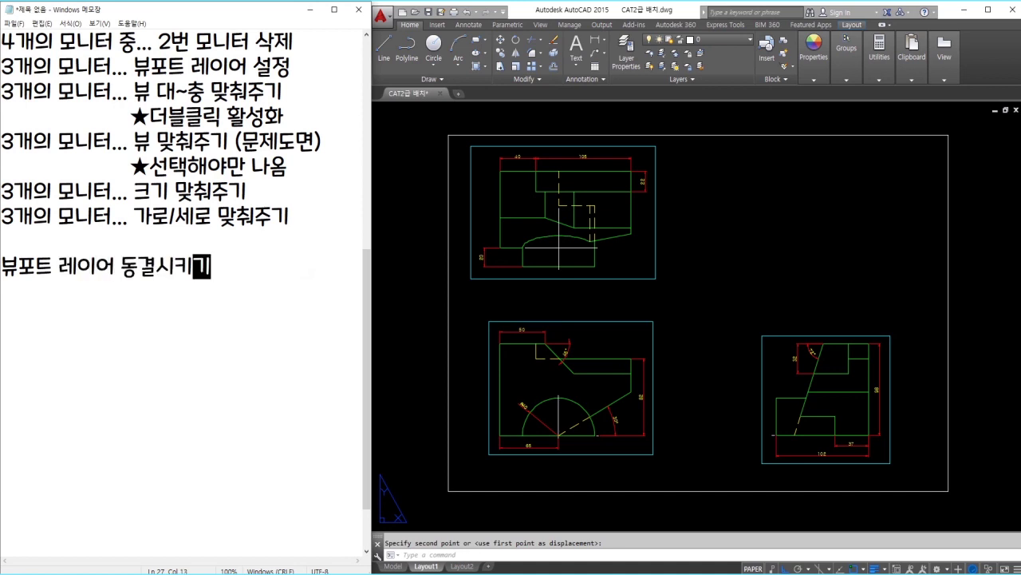
Step: In AutoCAD, make the 뷰포트 layer current and try to freeze it
{"action": "left_click", "coordinate": [684, 276]}
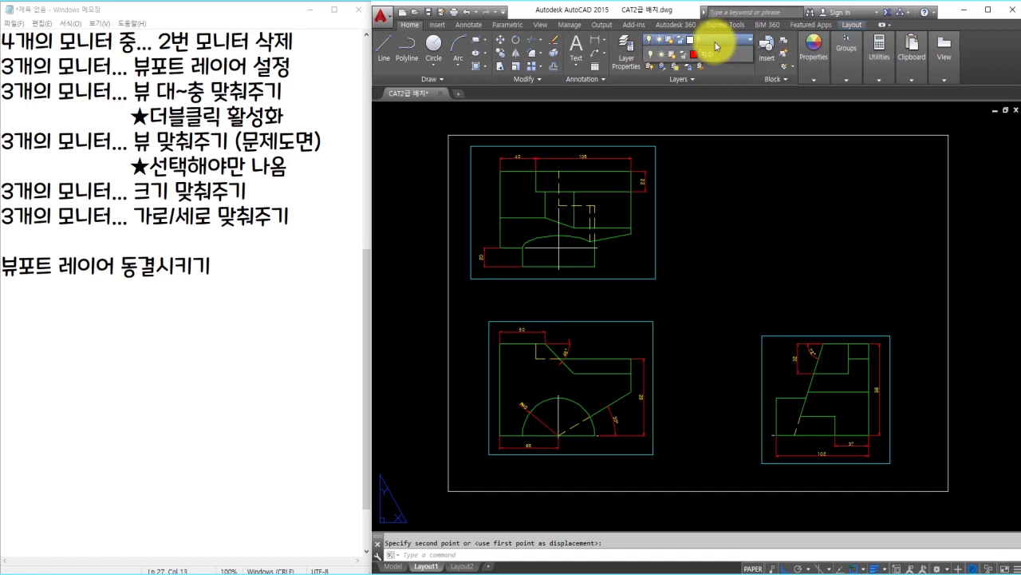
{"action": "left_click", "coordinate": [715, 43]}
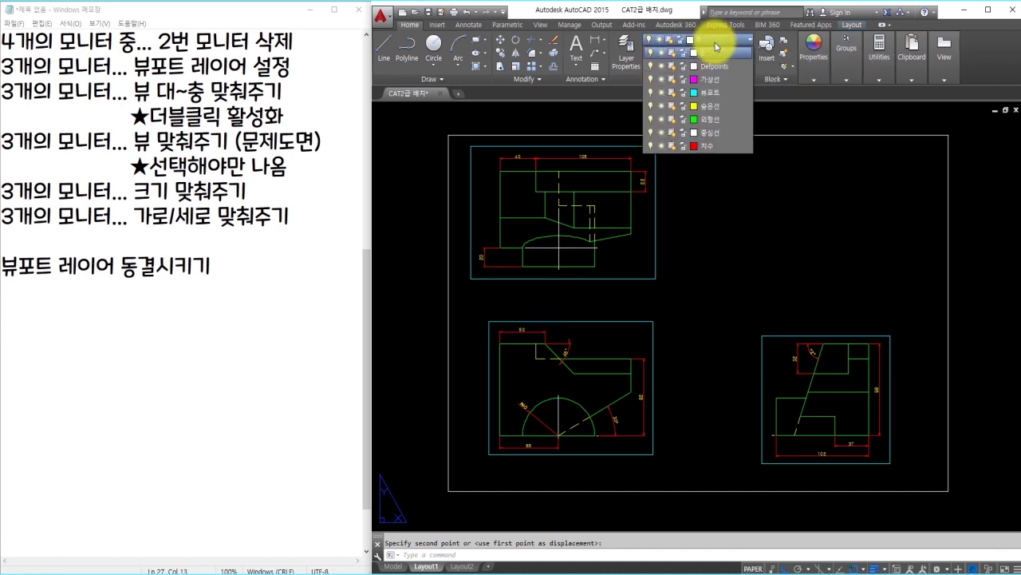
{"action": "left_click", "coordinate": [709, 92]}
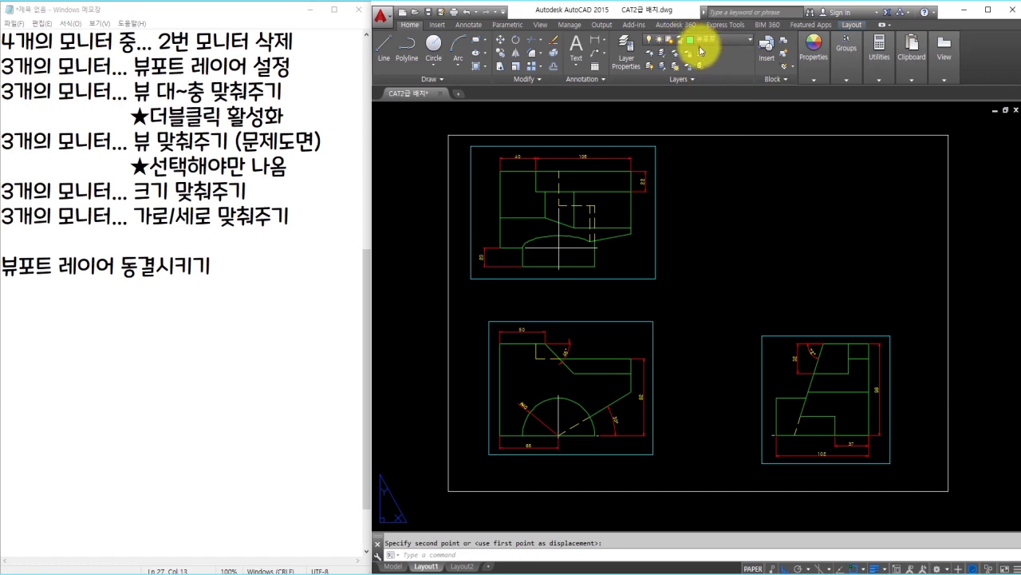
{"action": "left_click", "coordinate": [707, 39]}
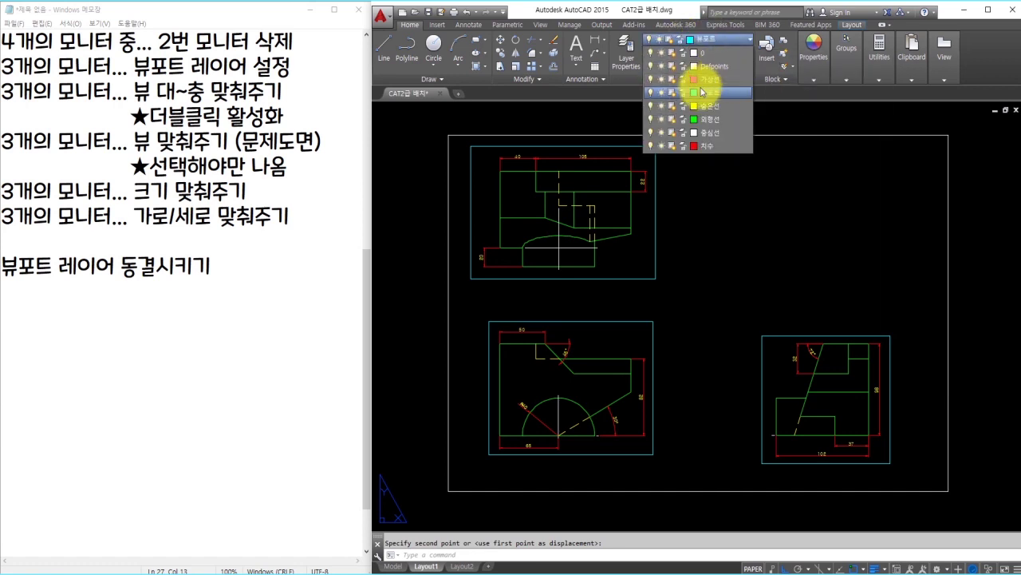
{"action": "left_click", "coordinate": [661, 93]}
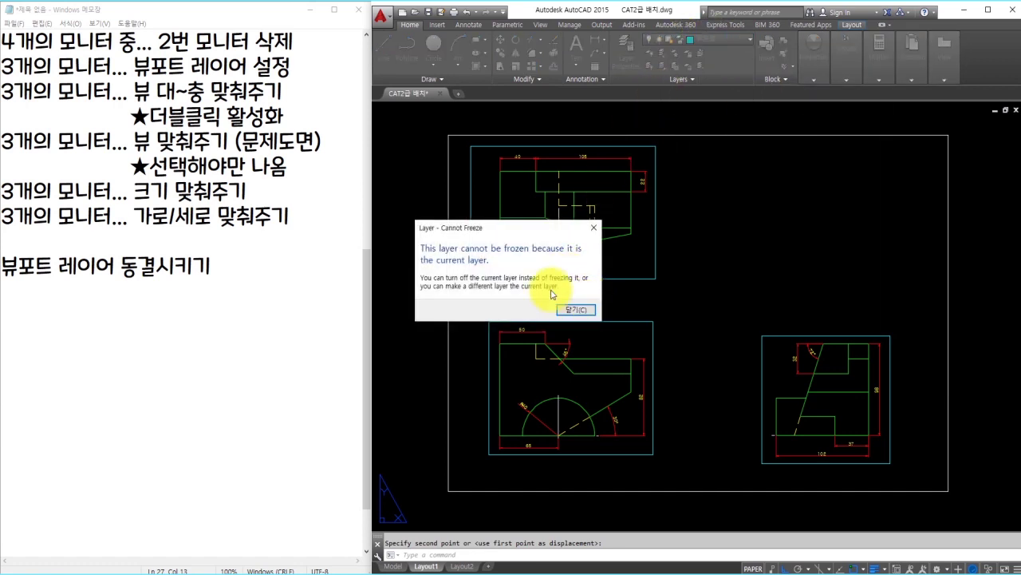
{"action": "left_click", "coordinate": [575, 309]}
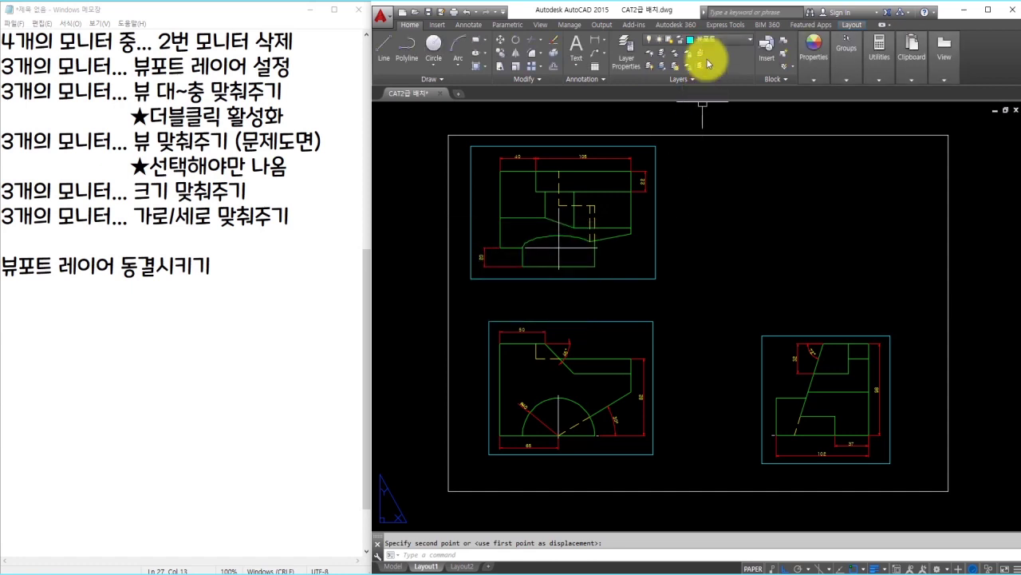
Step: Make layer 0 current and freeze the 뷰포트 layer to hide the viewport frames
{"action": "left_click", "coordinate": [711, 41]}
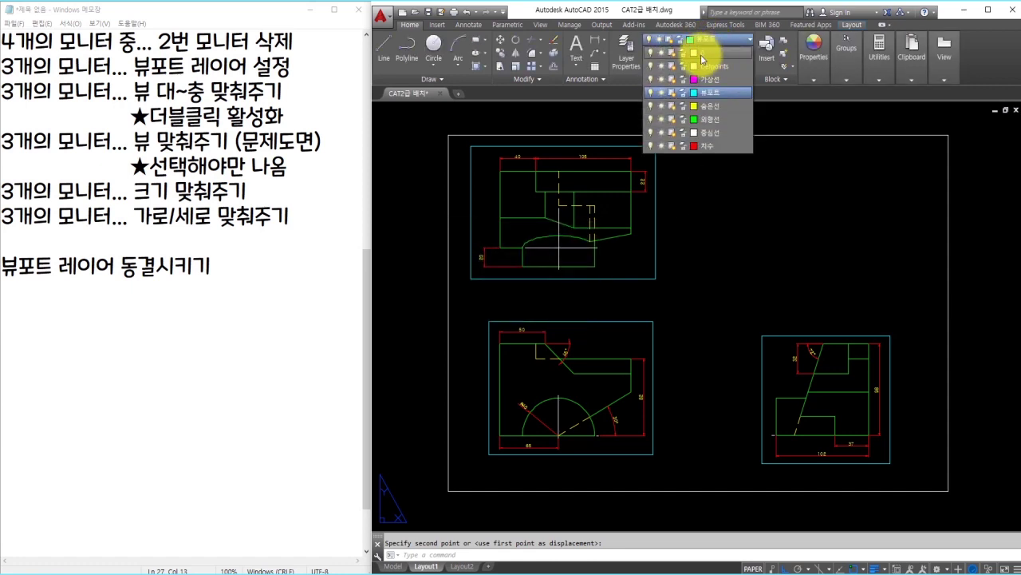
{"action": "left_click", "coordinate": [705, 54]}
{"action": "left_click", "coordinate": [705, 42]}
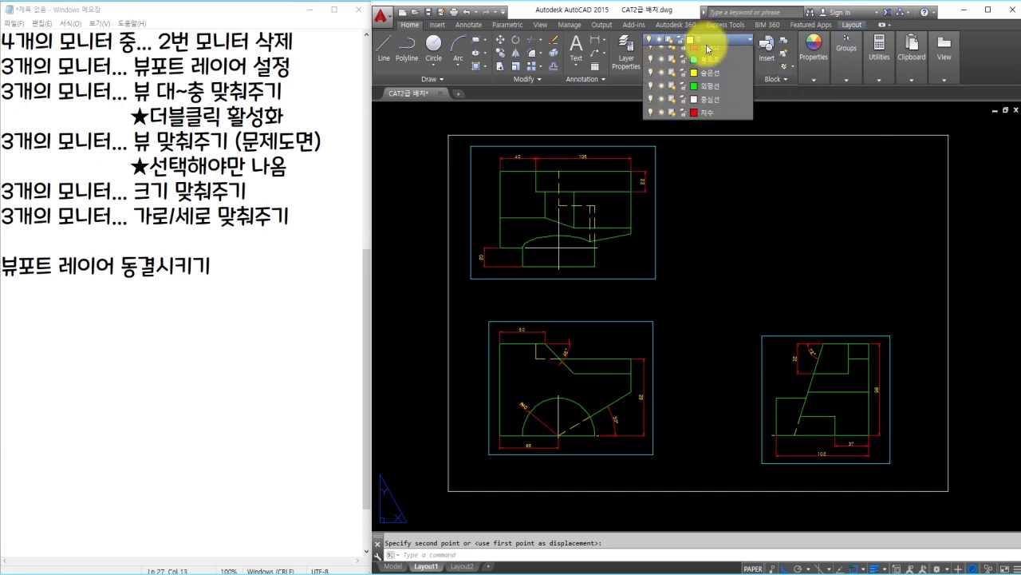
{"action": "left_click", "coordinate": [663, 96]}
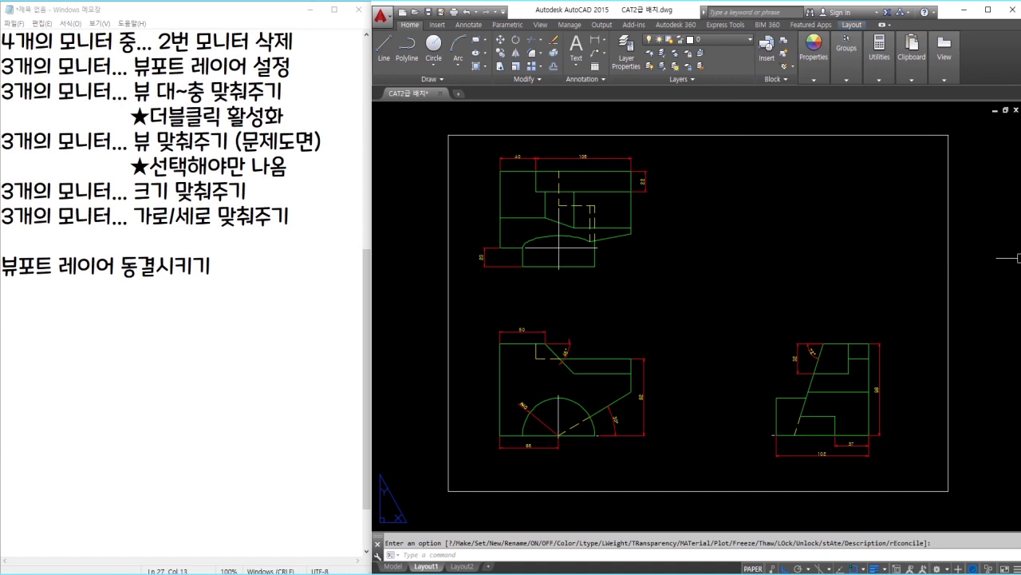
{"action": "key", "text": "Delete"}
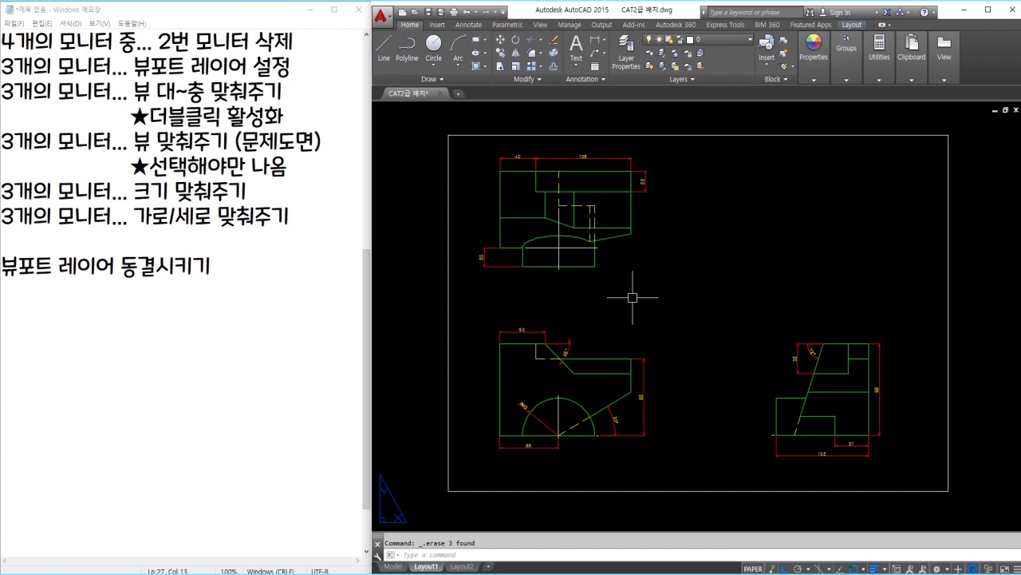
Step: In Notepad, add the line "0------- (삽입 i / 0번레이어)" below the layer-freezing note
{"action": "left_click", "coordinate": [360, 283]}
{"action": "key", "text": "Return"}
{"action": "key", "text": "Return"}
{"action": "type", "text": "0--------"}
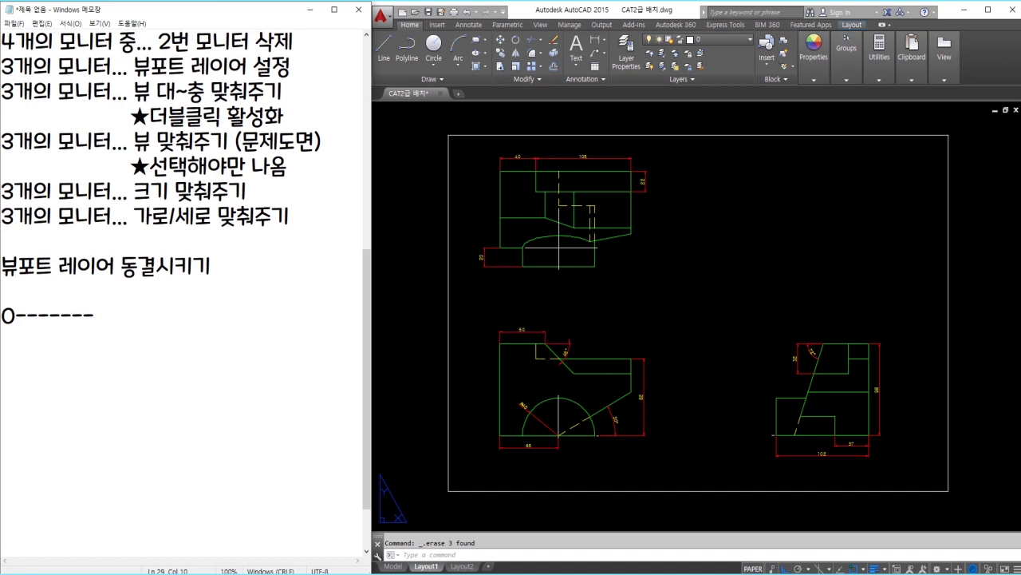
{"action": "type", "text": " (tk"}
{"action": "key", "text": "BackSpace"}
{"action": "key", "text": "BackSpace"}
{"action": "key", "text": "Hangul"}
{"action": "type", "text": "삽입"}
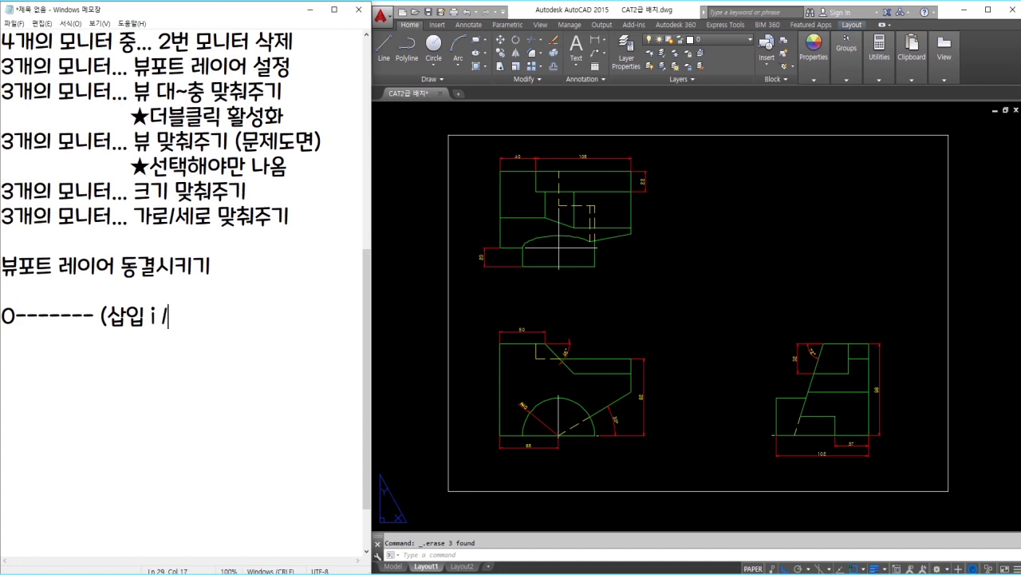
{"action": "type", "text": "i / 0ㅂ"}
{"action": "type", "text": "레이어)"}
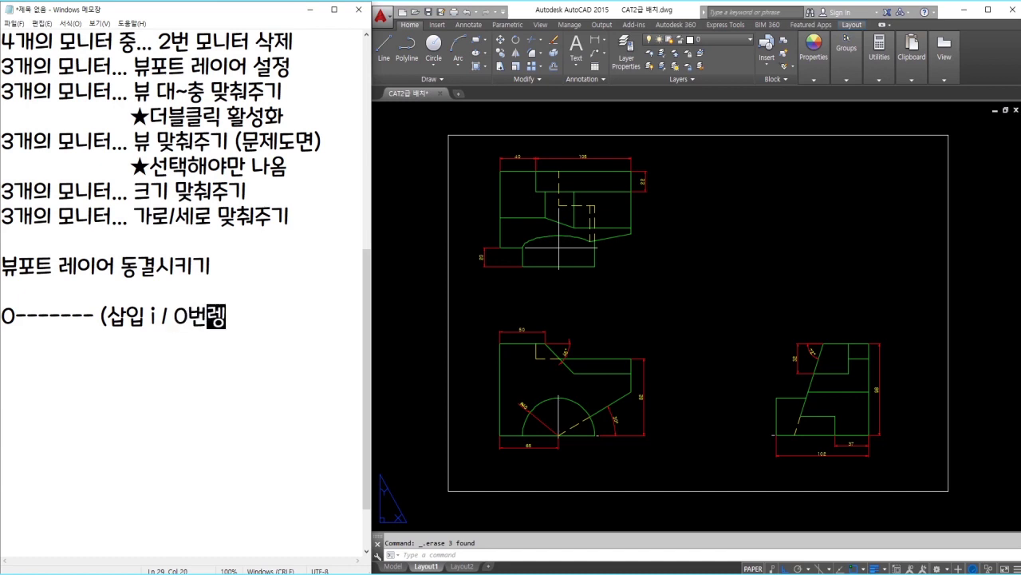
Step: In AutoCAD, insert the TITLE block at scale 1 between the top view and the front view
{"action": "left_click", "coordinate": [506, 342]}
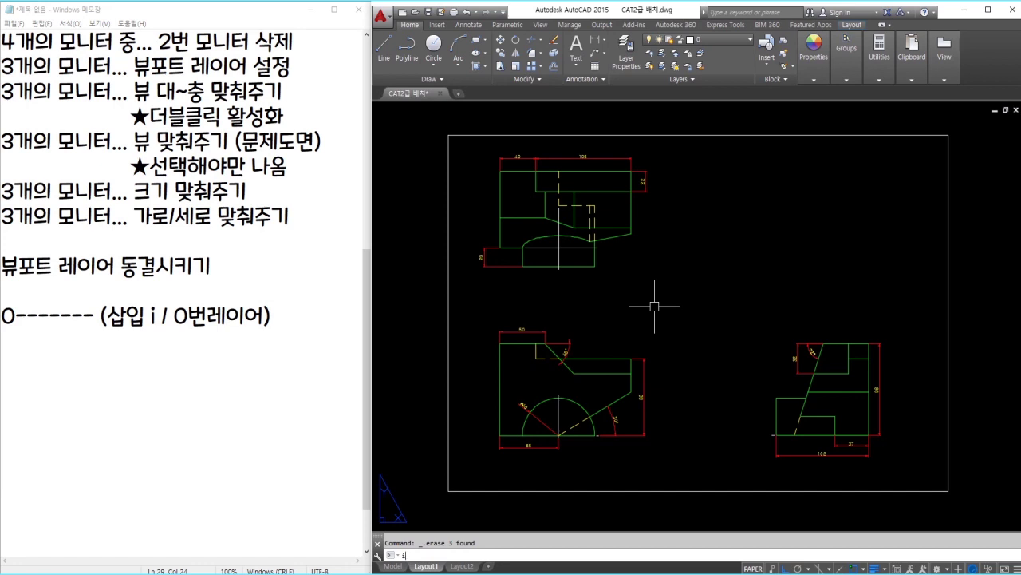
{"action": "type", "text": "i"}
{"action": "key", "text": "Return"}
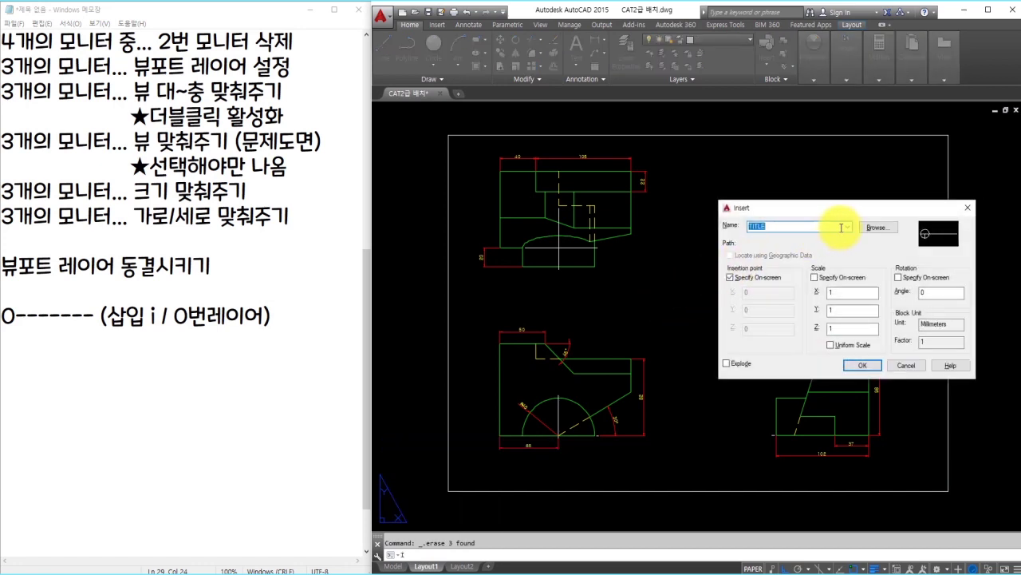
{"action": "left_click", "coordinate": [866, 370]}
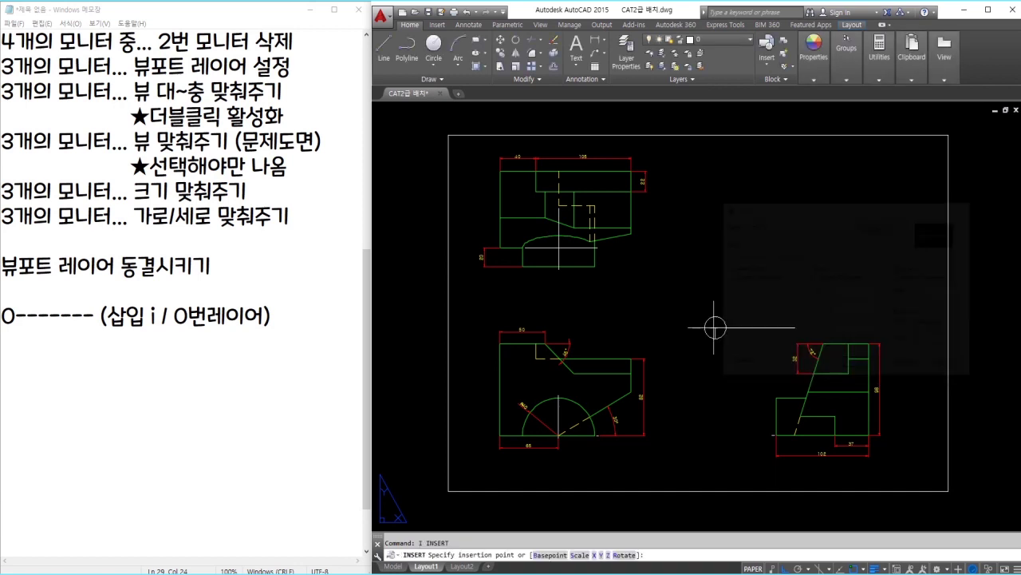
{"action": "left_click", "coordinate": [529, 295]}
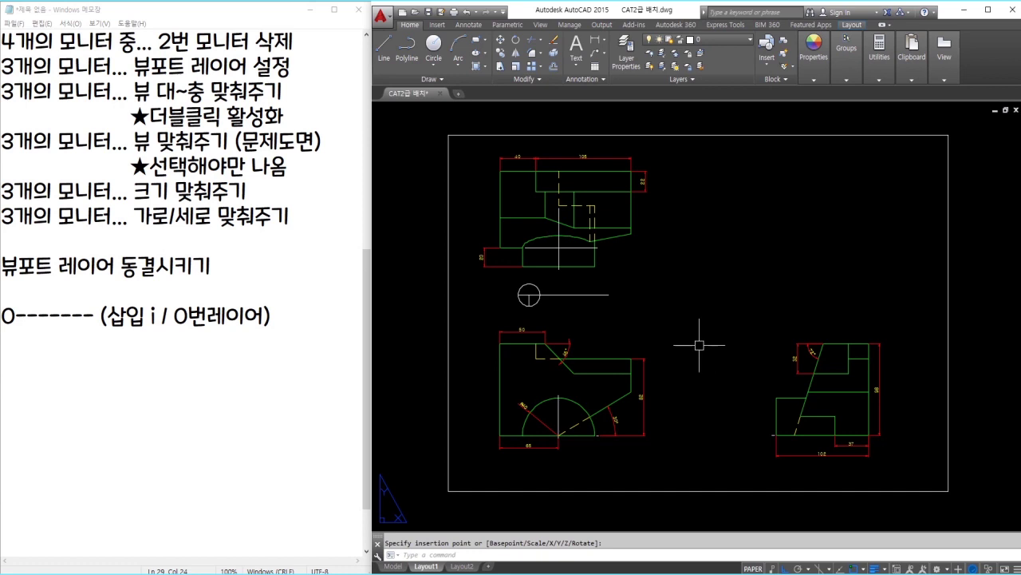
Step: Add the multiline text "평 면 도" above the title symbol's line and increase its text height
{"action": "scroll", "coordinate": [526, 299], "scroll_direction": "up", "scroll_amount": 5}
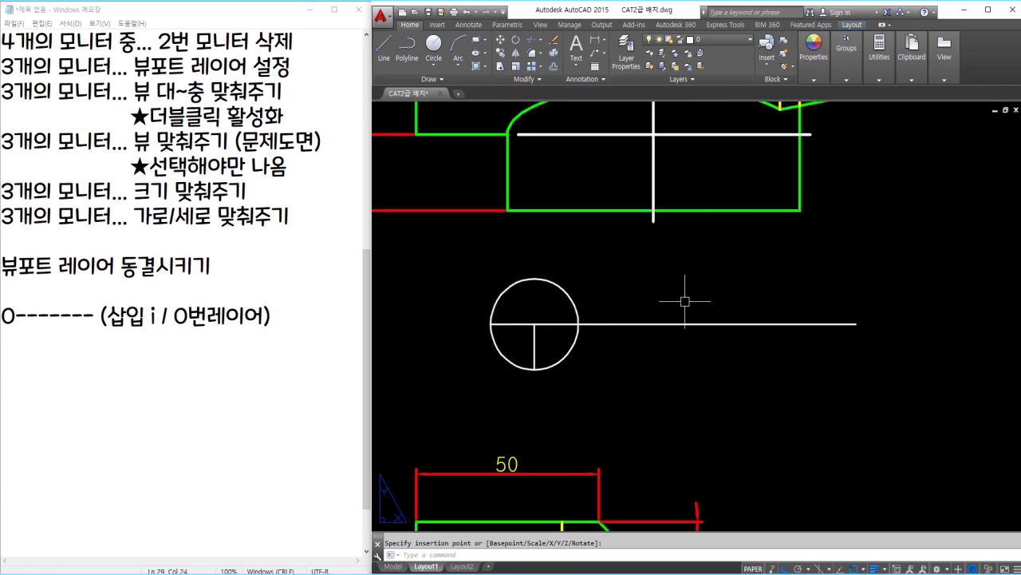
{"action": "key", "text": "Escape"}
{"action": "type", "text": "y"}
{"action": "key", "text": "Return"}
{"action": "key", "text": "Escape"}
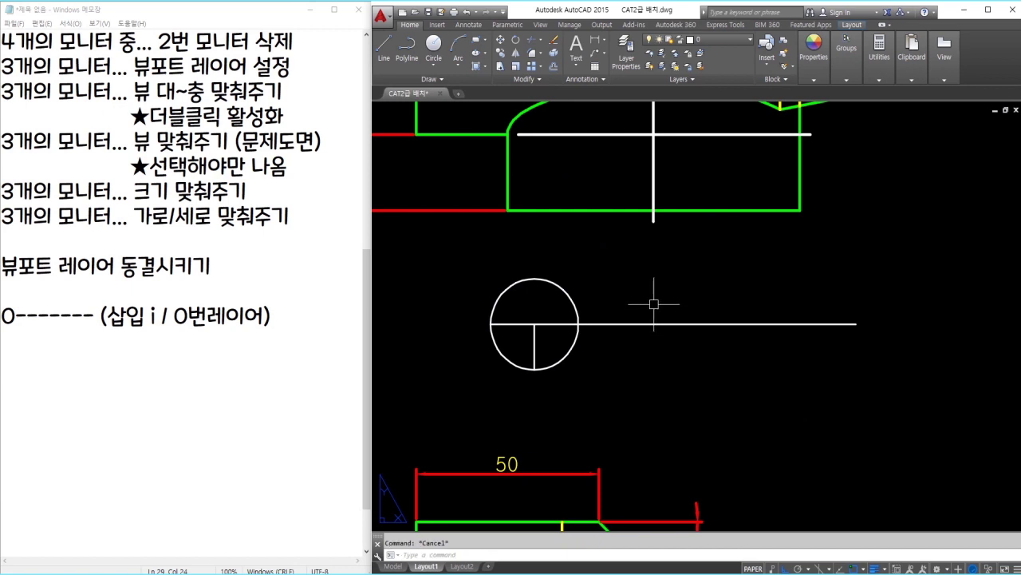
{"action": "type", "text": "t"}
{"action": "key", "text": "Return"}
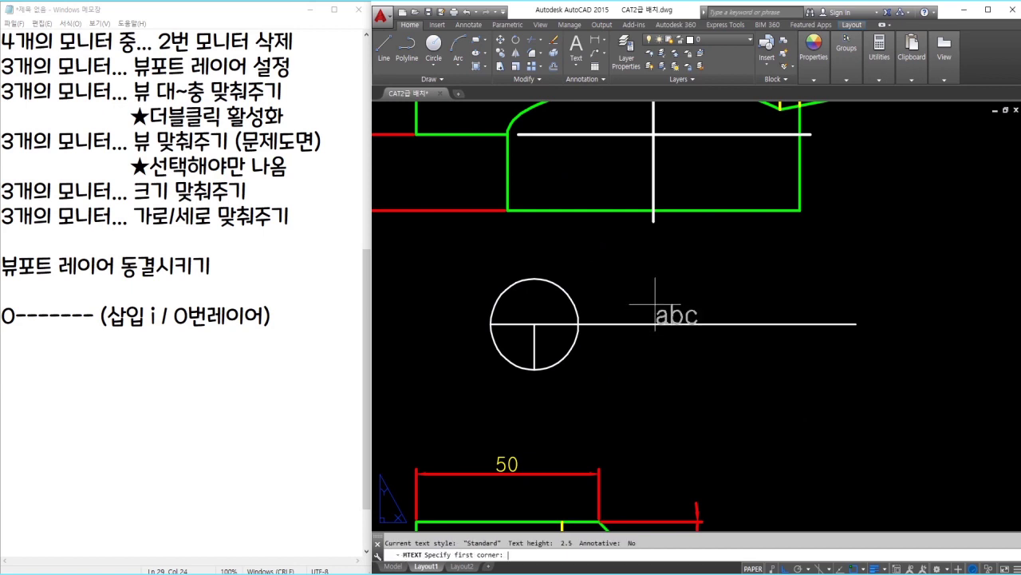
{"action": "left_click", "coordinate": [654, 304]}
{"action": "left_click", "coordinate": [796, 261]}
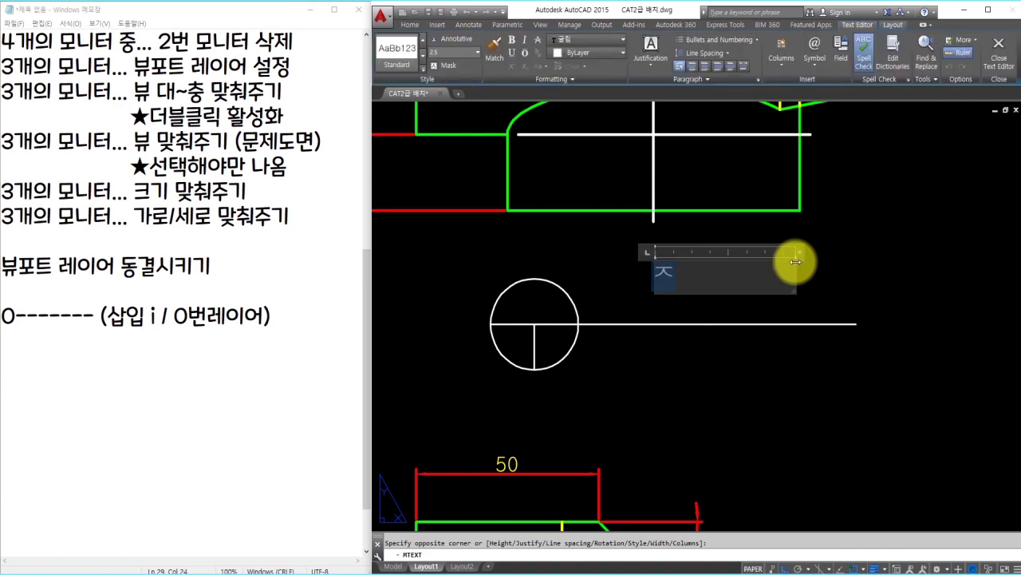
{"action": "type", "text": "평 면 도"}
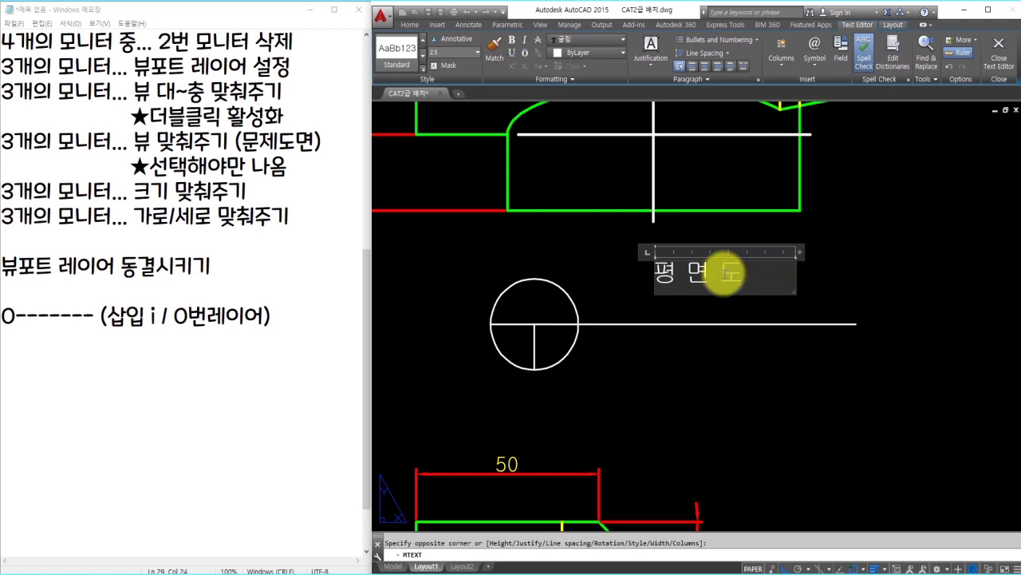
{"action": "left_click_drag", "start_coordinate": [725, 267], "coordinate": [615, 255]}
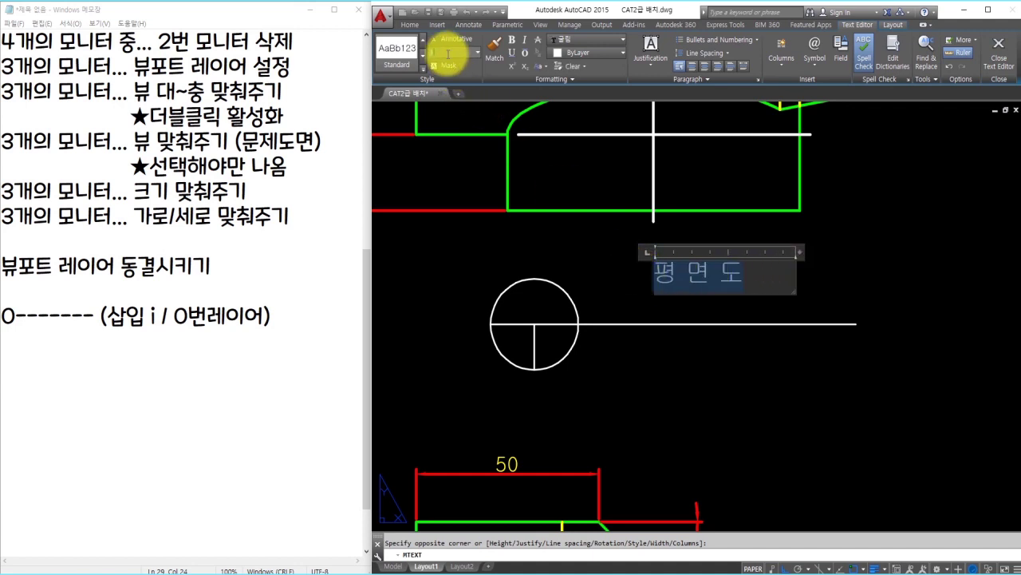
{"action": "left_click", "coordinate": [851, 246]}
Step: Move the "평 면 도" text straight down so it sits just above the title symbol's line
{"action": "left_click", "coordinate": [850, 247]}
{"action": "left_click", "coordinate": [764, 276]}
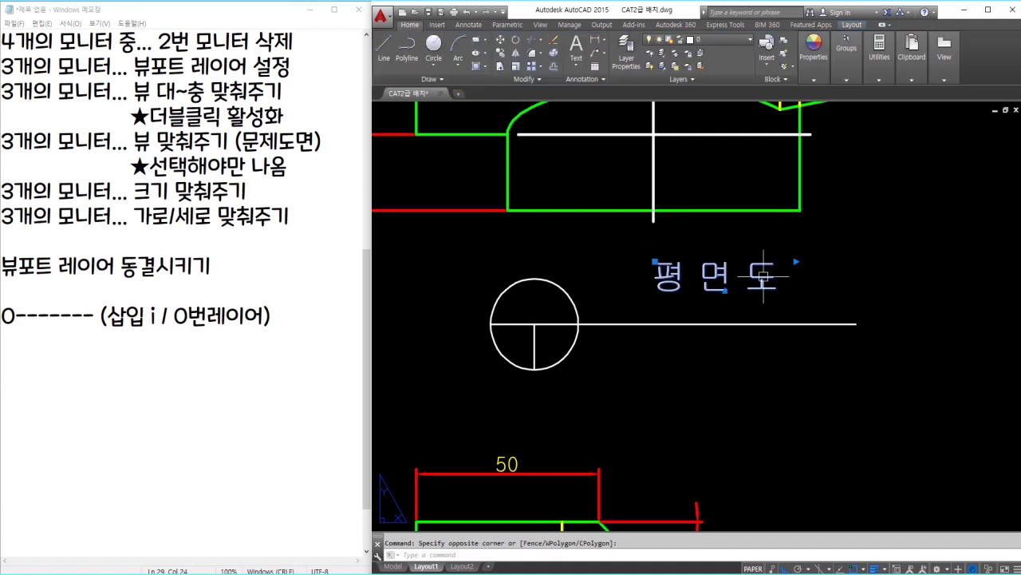
{"action": "type", "text": "m"}
{"action": "key", "text": "Return"}
{"action": "left_click", "coordinate": [817, 275]}
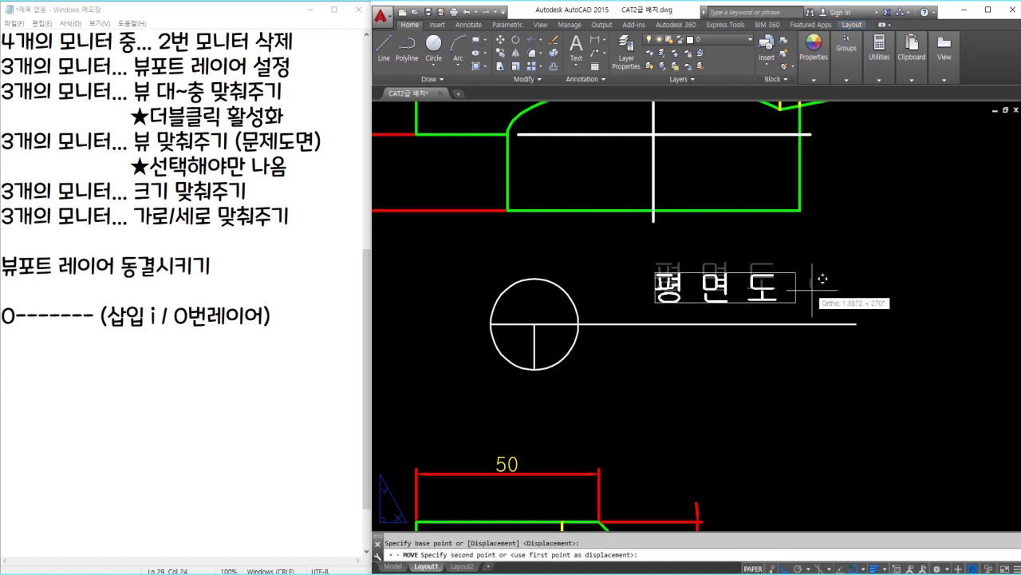
{"action": "left_click", "coordinate": [817, 291]}
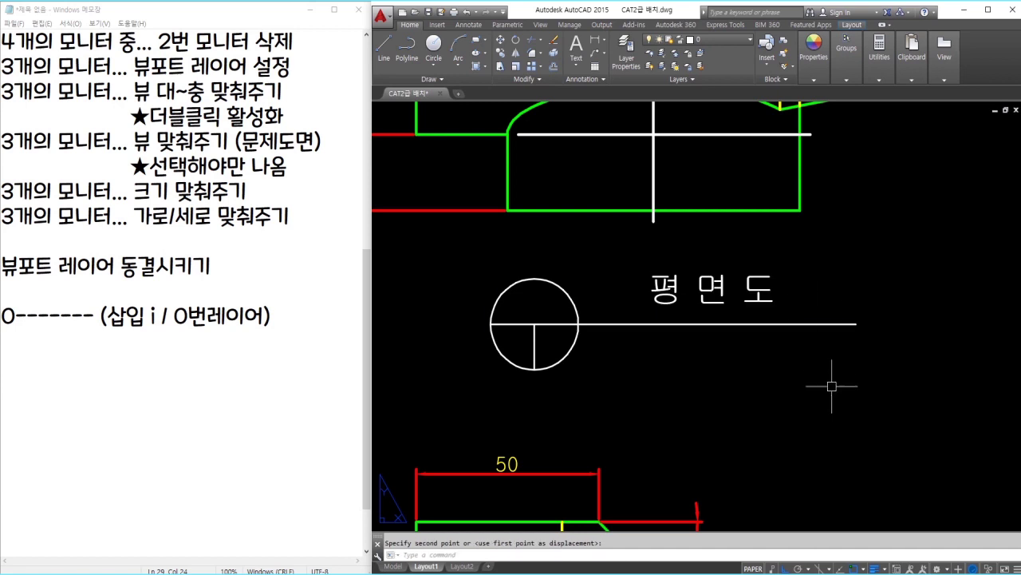
Step: Add the multiline text "축척 1/2" below the title symbol's line
{"action": "type", "text": "t"}
{"action": "key", "text": "Return"}
{"action": "left_click", "coordinate": [736, 372]}
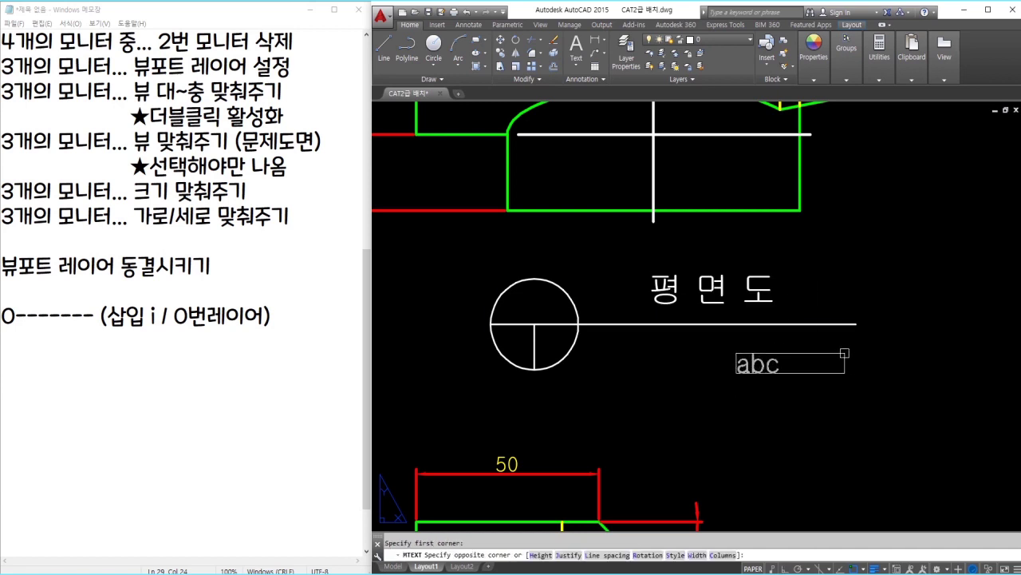
{"action": "left_click", "coordinate": [852, 343]}
{"action": "type", "text": "축척"}
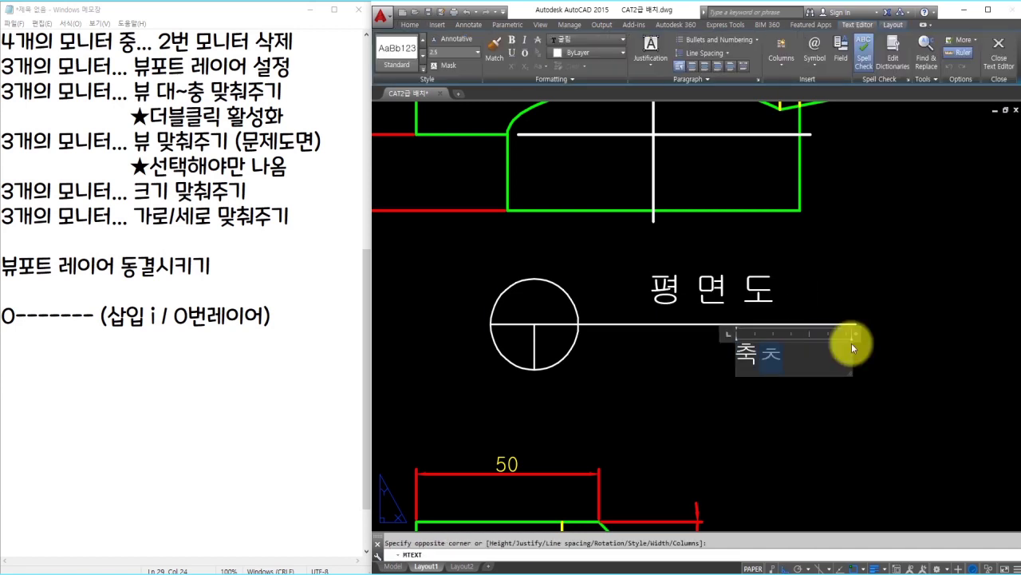
{"action": "type", "text": " 1/2"}
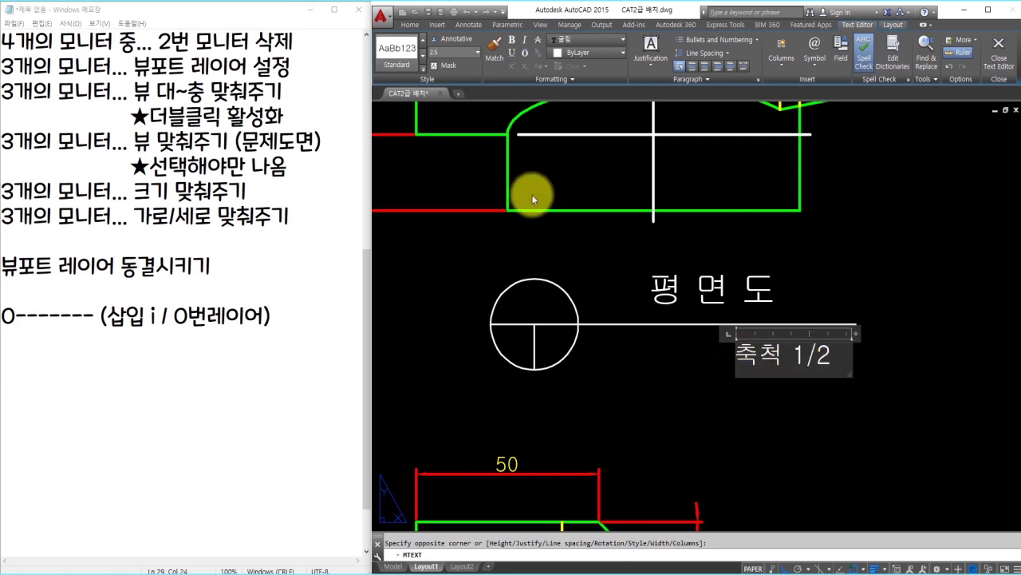
{"action": "left_click", "coordinate": [793, 308]}
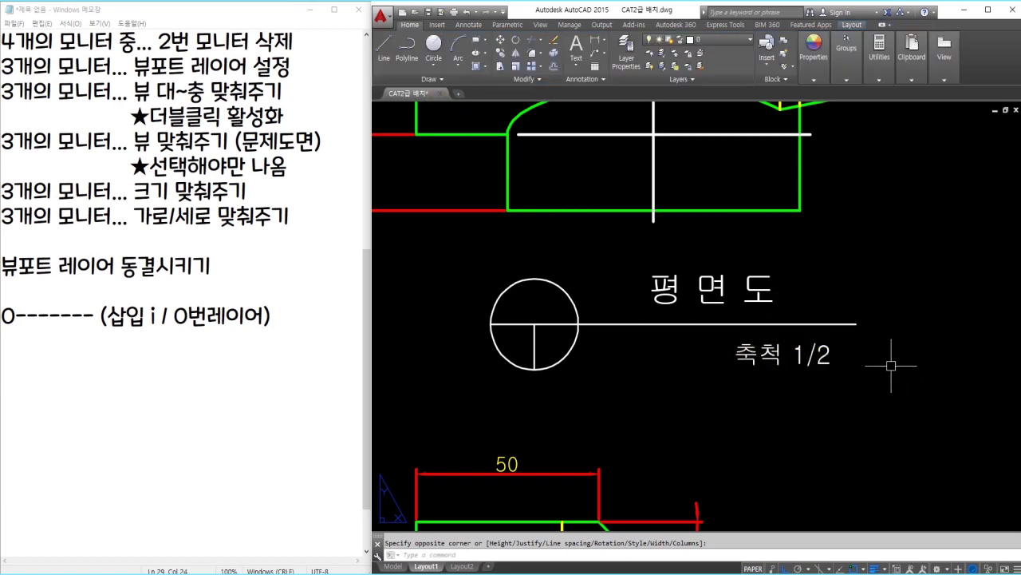
Step: Move the "축척 1/2" text sideways so it ends just short of the end of the title line
{"action": "key", "text": "space"}
{"action": "left_click", "coordinate": [850, 375]}
{"action": "left_click", "coordinate": [818, 360]}
{"action": "key", "text": "space"}
{"action": "left_click", "coordinate": [800, 409]}
{"action": "left_click", "coordinate": [814, 408]}
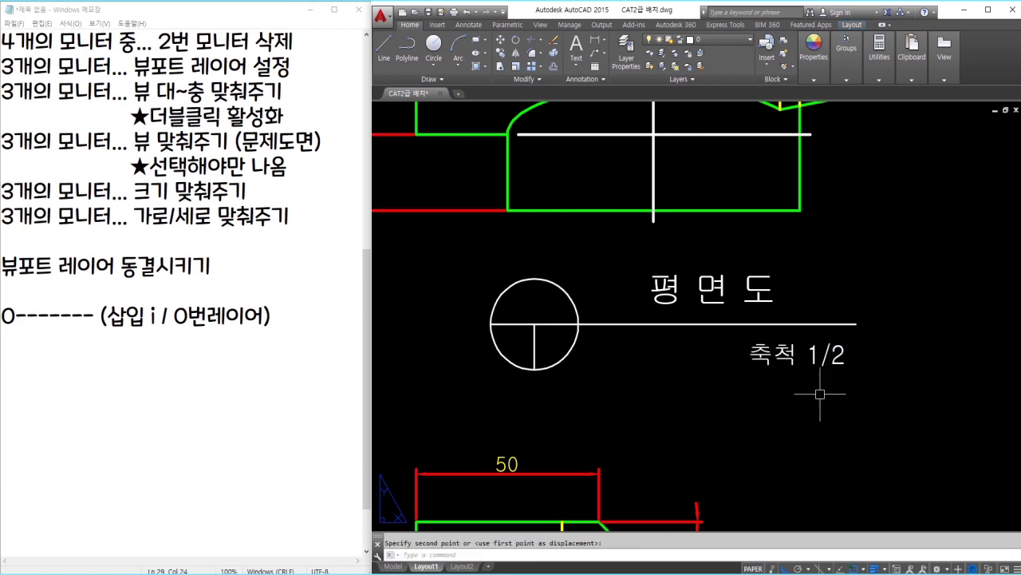
{"action": "key", "text": "space"}
{"action": "left_click", "coordinate": [849, 366]}
{"action": "key", "text": "space"}
{"action": "left_click", "coordinate": [842, 390]}
{"action": "left_click", "coordinate": [849, 390]}
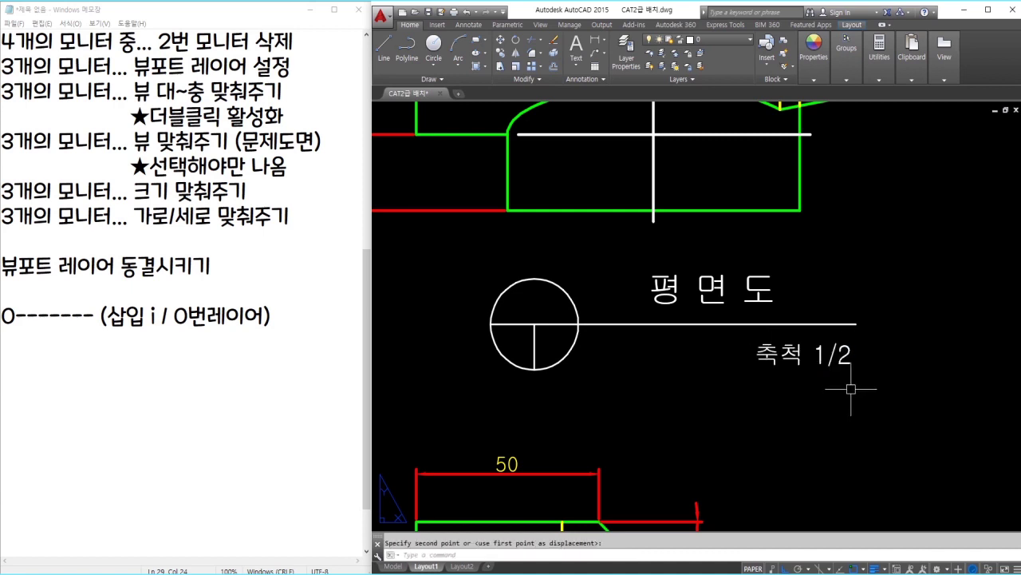
Step: Assign the "평 면 도" and "축척 1/2" texts to the 문자 layer
{"action": "left_click", "coordinate": [807, 267]}
{"action": "left_click", "coordinate": [757, 300]}
{"action": "left_click", "coordinate": [789, 357]}
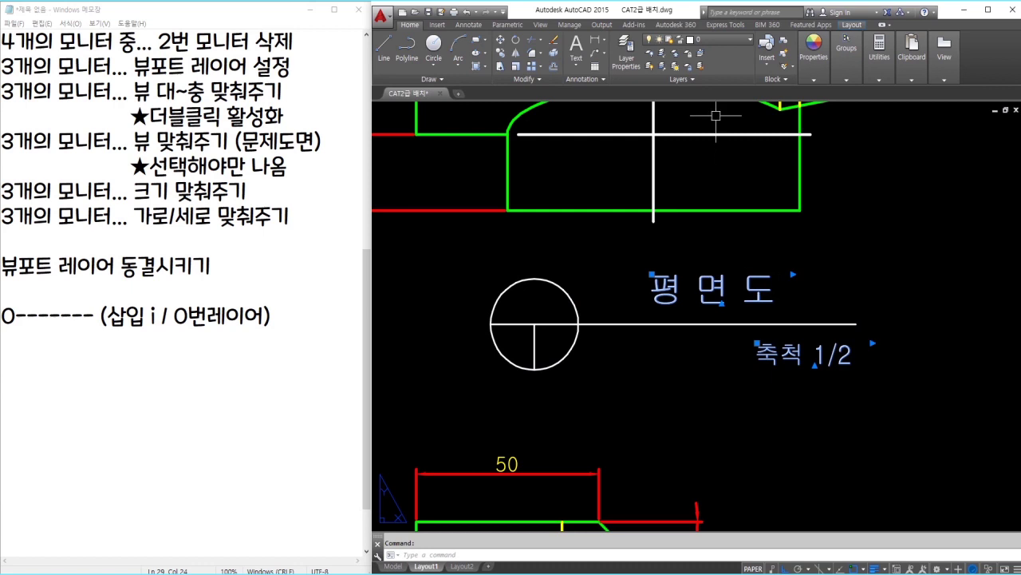
{"action": "left_click", "coordinate": [713, 40]}
{"action": "key", "text": "Escape"}
{"action": "left_click", "coordinate": [1018, 206]}
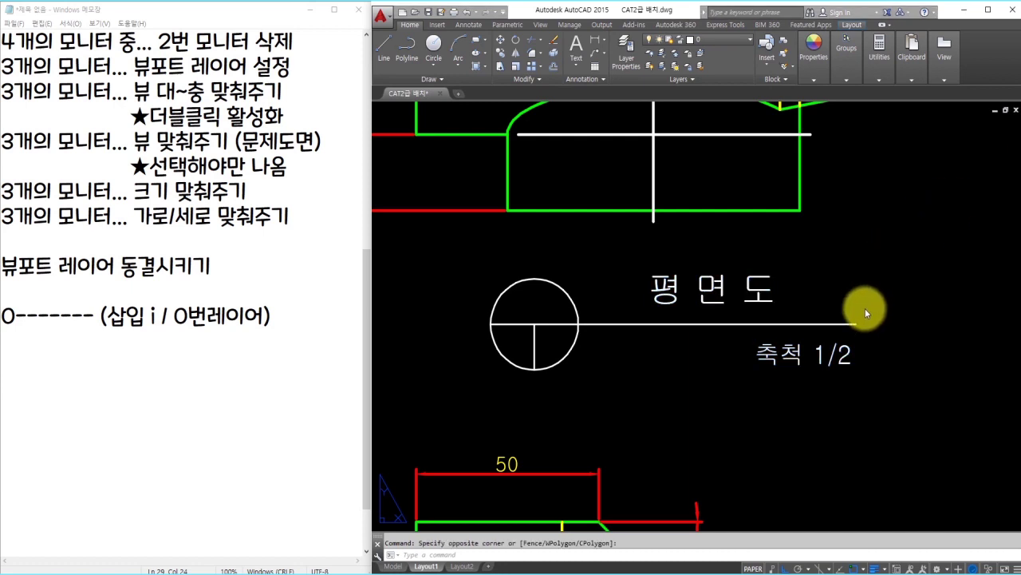
{"action": "left_click", "coordinate": [738, 281]}
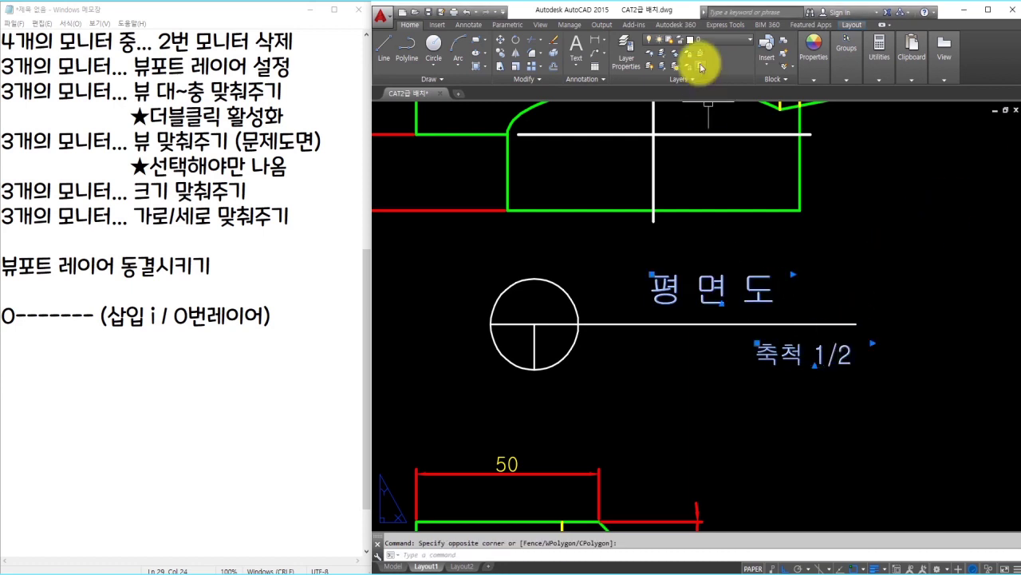
{"action": "left_click", "coordinate": [702, 39]}
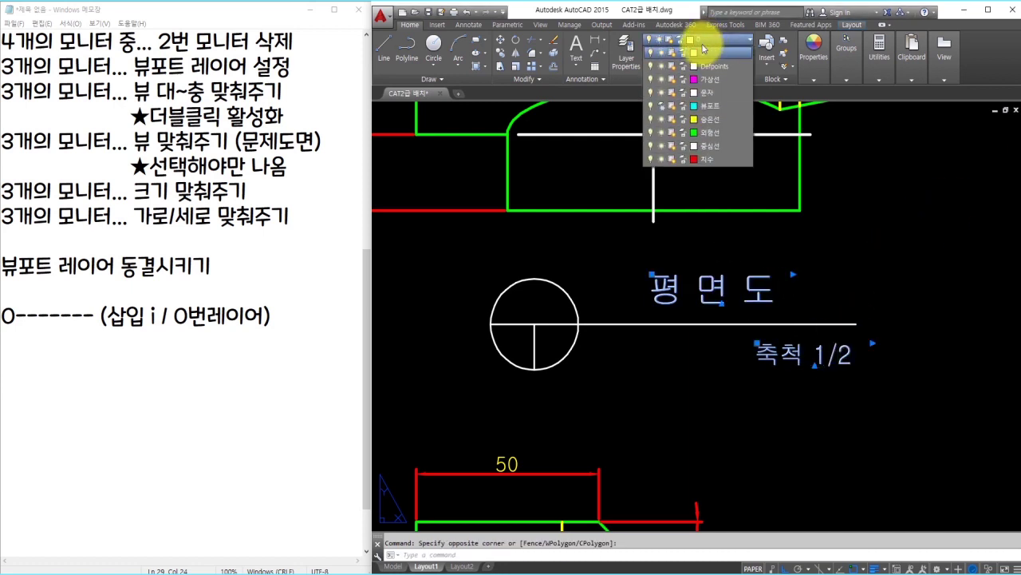
{"action": "left_click", "coordinate": [707, 92]}
{"action": "key", "text": "Escape"}
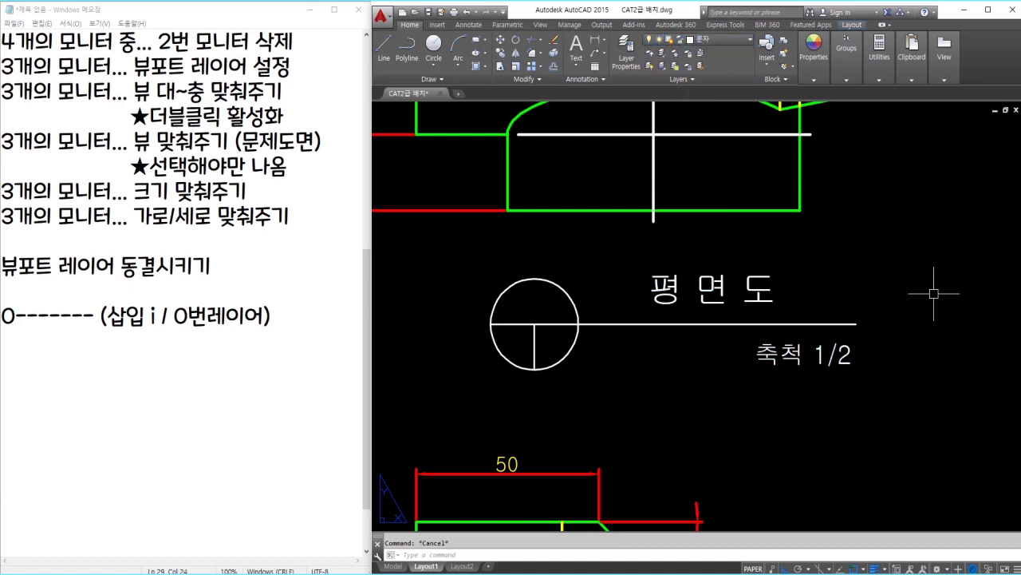
Step: Copy the top view's title symbol with both texts straight down below the front view
{"action": "scroll", "coordinate": [933, 293], "scroll_direction": "down", "scroll_amount": 6}
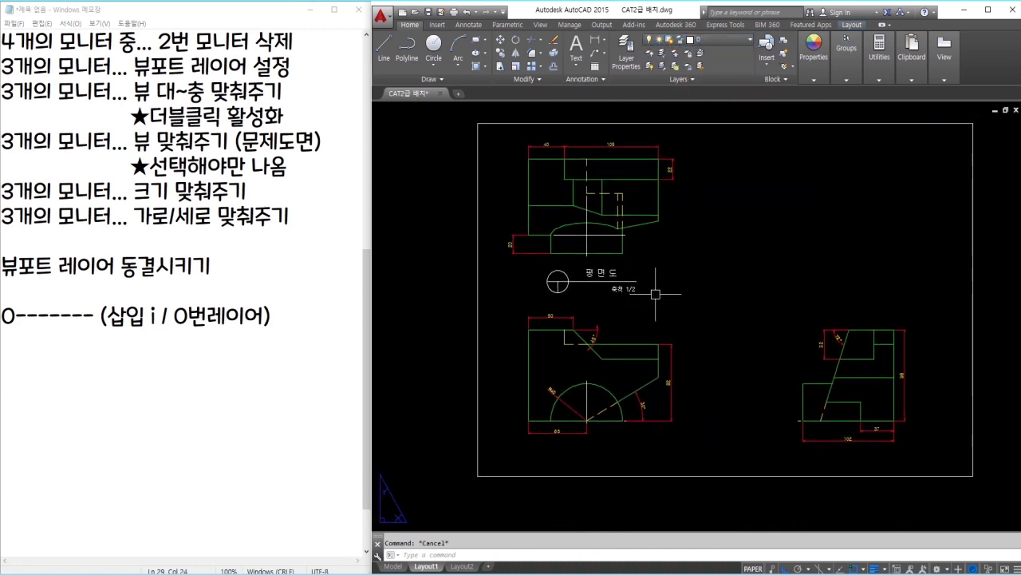
{"action": "type", "text": "채"}
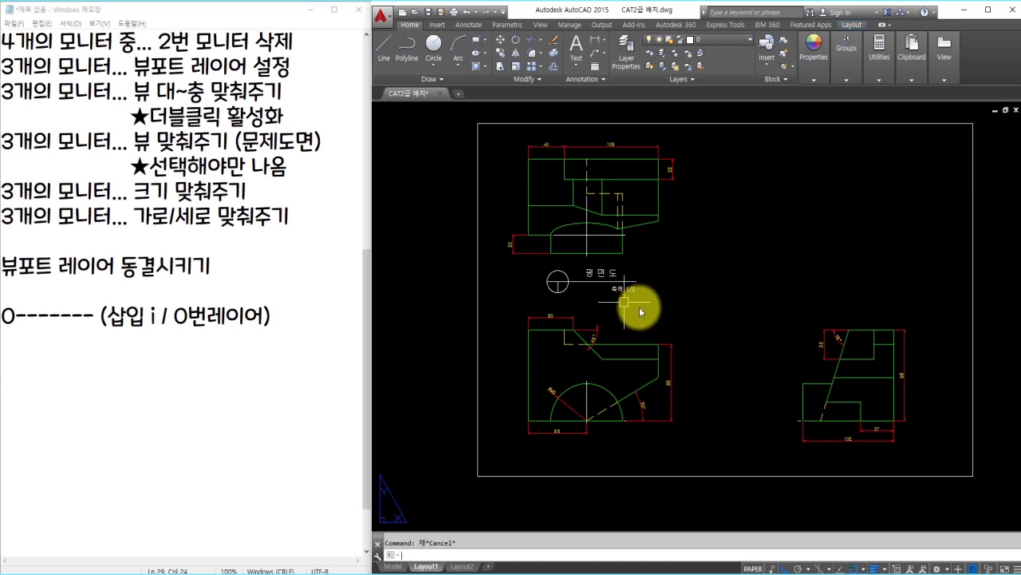
{"action": "key", "text": "Return"}
{"action": "left_click", "coordinate": [639, 306]}
{"action": "left_click", "coordinate": [541, 244]}
{"action": "key", "text": "Return"}
{"action": "left_click", "coordinate": [705, 288]}
{"action": "left_click", "coordinate": [705, 460]}
{"action": "key", "text": "Return"}
Step: Copy the front view's title symbol and texts horizontally to below the right side view
{"action": "key", "text": "Return"}
{"action": "left_click", "coordinate": [651, 441]}
{"action": "left_click", "coordinate": [542, 480]}
{"action": "key", "text": "Return"}
{"action": "left_click", "coordinate": [663, 451]}
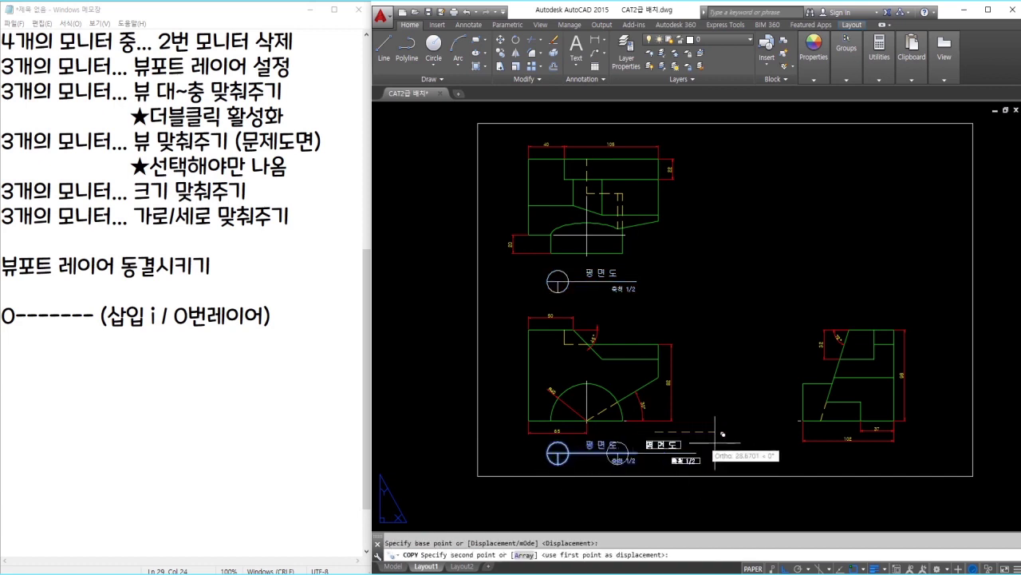
{"action": "left_click", "coordinate": [909, 456]}
{"action": "key", "text": "Escape"}
Step: Move the title symbols and texts under the front and right side views slightly down, clear of the dimensions
{"action": "left_click", "coordinate": [900, 465]}
{"action": "left_click", "coordinate": [613, 441]}
{"action": "key", "text": "Return"}
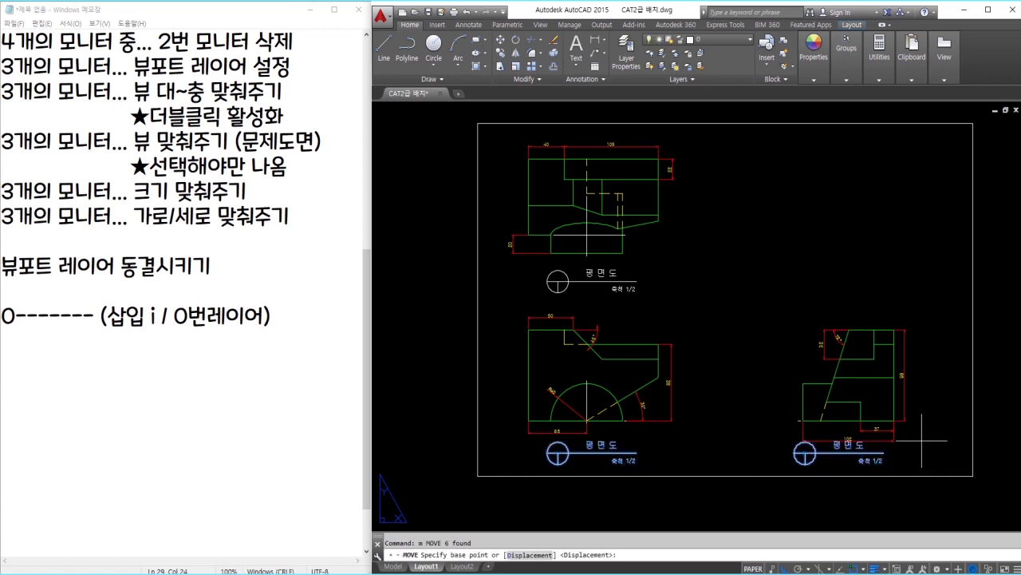
{"action": "left_click", "coordinate": [895, 458]}
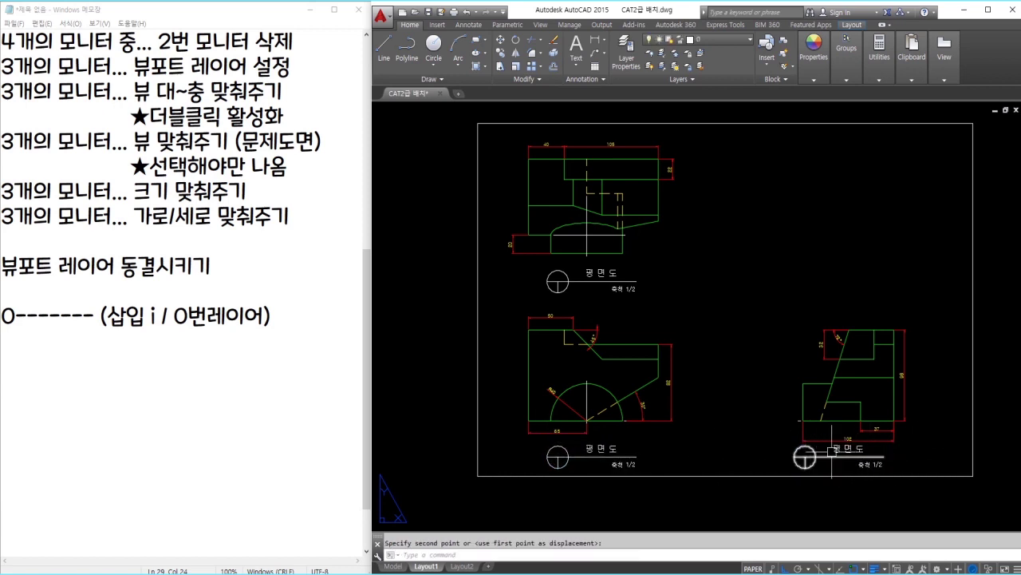
Step: Change the title text under the front view to "정 면 도"
{"action": "scroll", "coordinate": [599, 481], "scroll_direction": "up", "scroll_amount": 5}
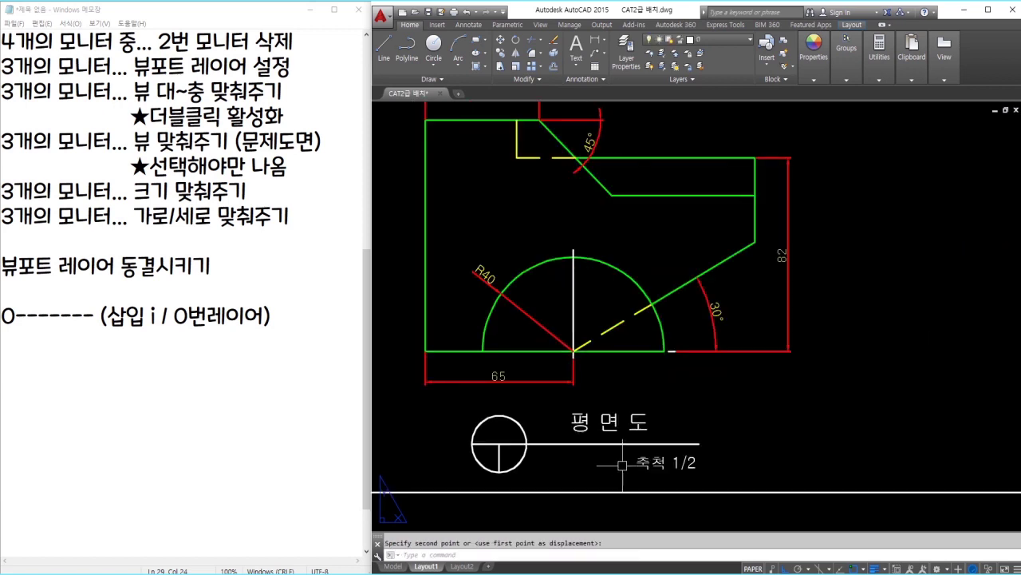
{"action": "key", "text": "Escape"}
{"action": "double_click", "coordinate": [565, 351]}
{"action": "type", "text": "저"}
{"action": "left_click", "coordinate": [794, 362]}
Step: Change the title text under the right side view to "우 측 면 도" and widen its text box to fit one line
{"action": "scroll", "coordinate": [604, 353], "scroll_direction": "down", "scroll_amount": 4}
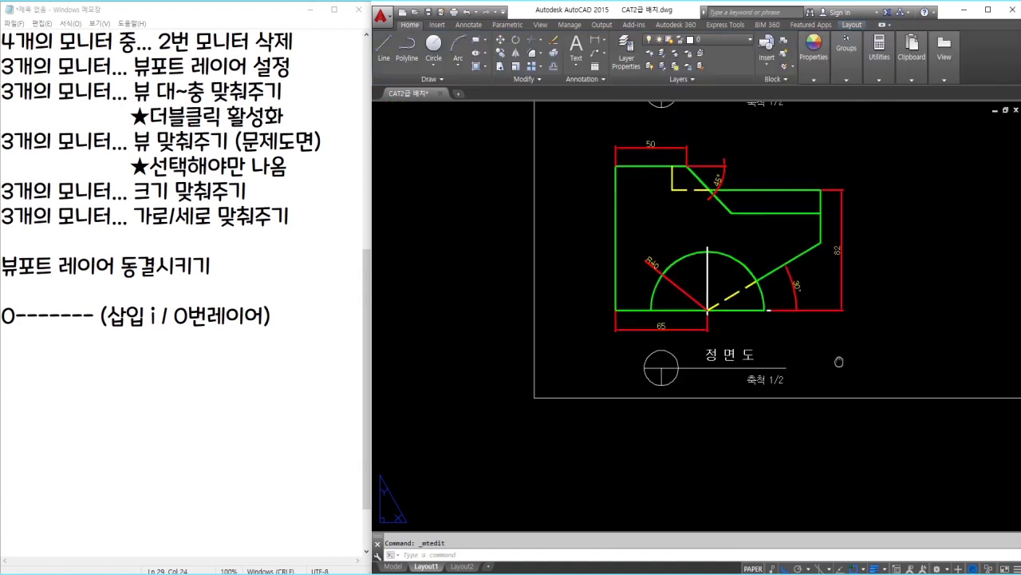
{"action": "left_click", "coordinate": [831, 355]}
{"action": "double_click", "coordinate": [826, 358]}
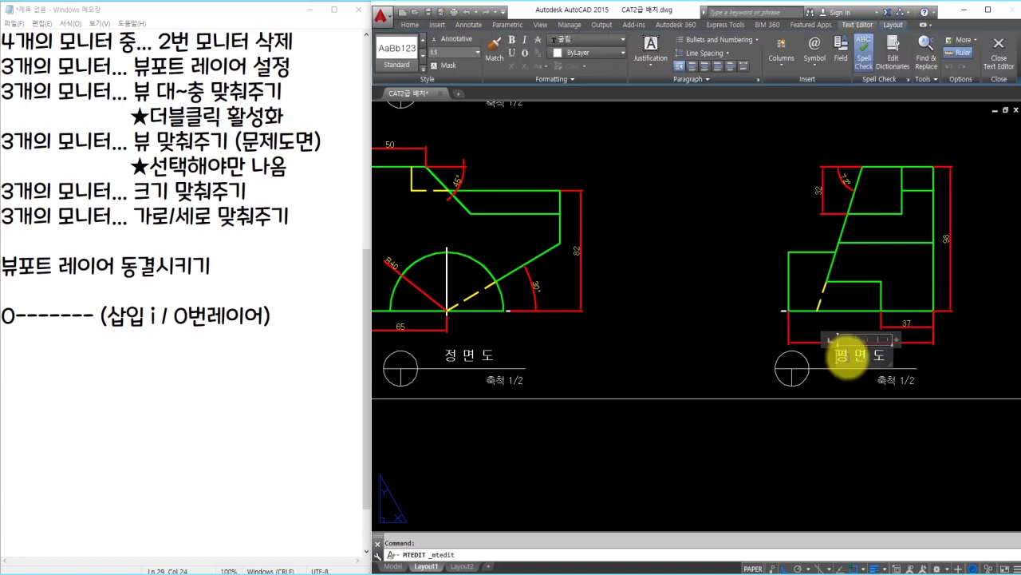
{"action": "type", "text": "우 측 면"}
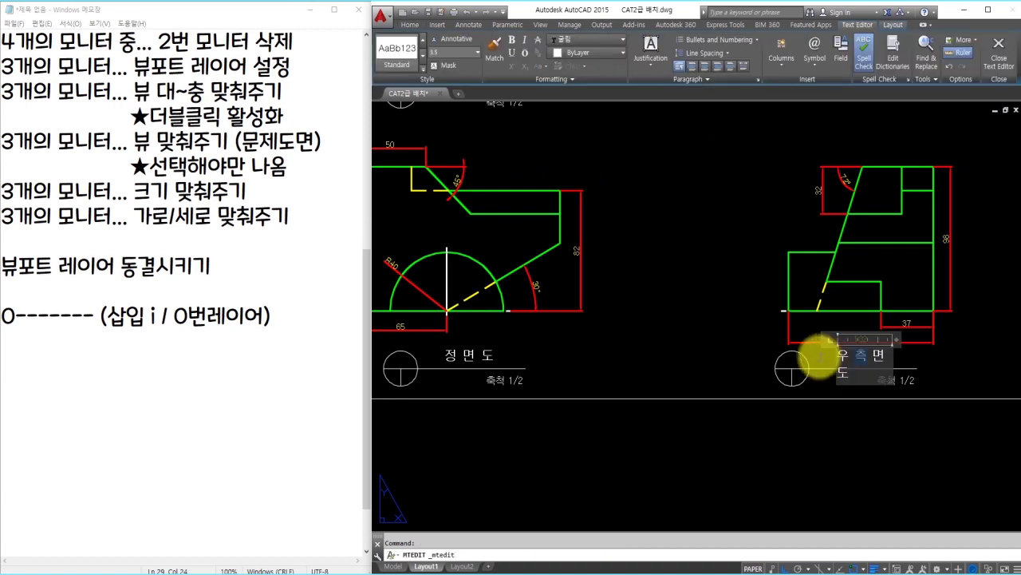
{"action": "type", "text": " 측"}
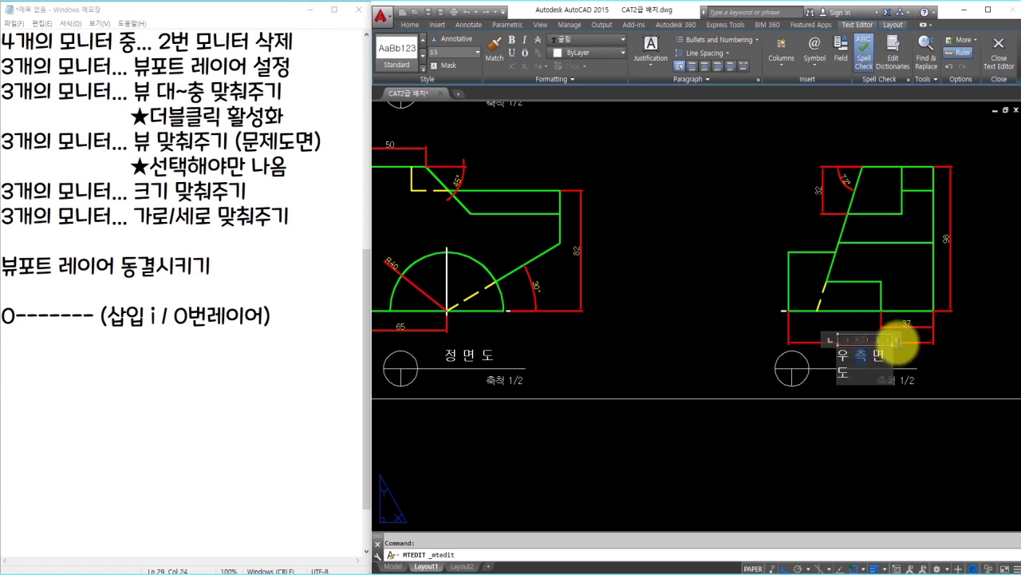
{"action": "scroll", "coordinate": [896, 340], "scroll_direction": "up", "scroll_amount": 4}
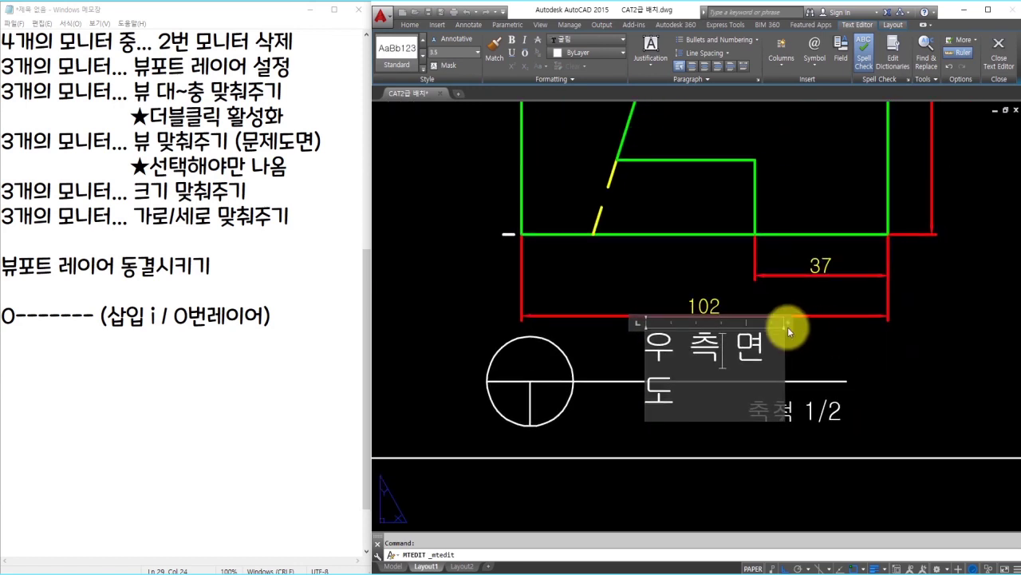
{"action": "left_click_drag", "start_coordinate": [787, 322], "coordinate": [849, 322]}
{"action": "left_click", "coordinate": [896, 337]}
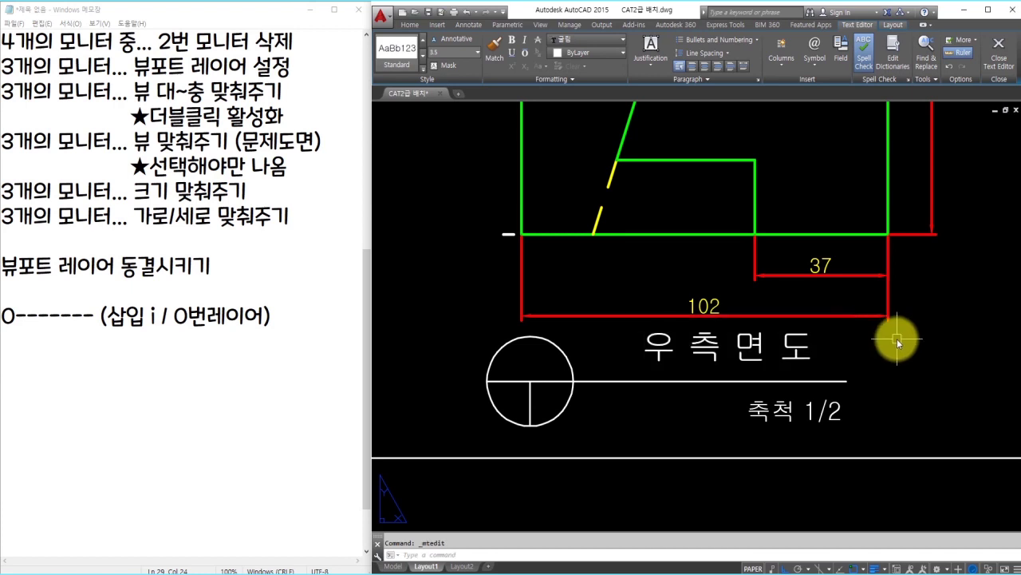
Step: Move the "우 측 면 도" text slightly left above its title line
{"action": "left_click", "coordinate": [842, 344]}
{"action": "left_click", "coordinate": [814, 359]}
{"action": "type", "text": "m"}
{"action": "key", "text": "space"}
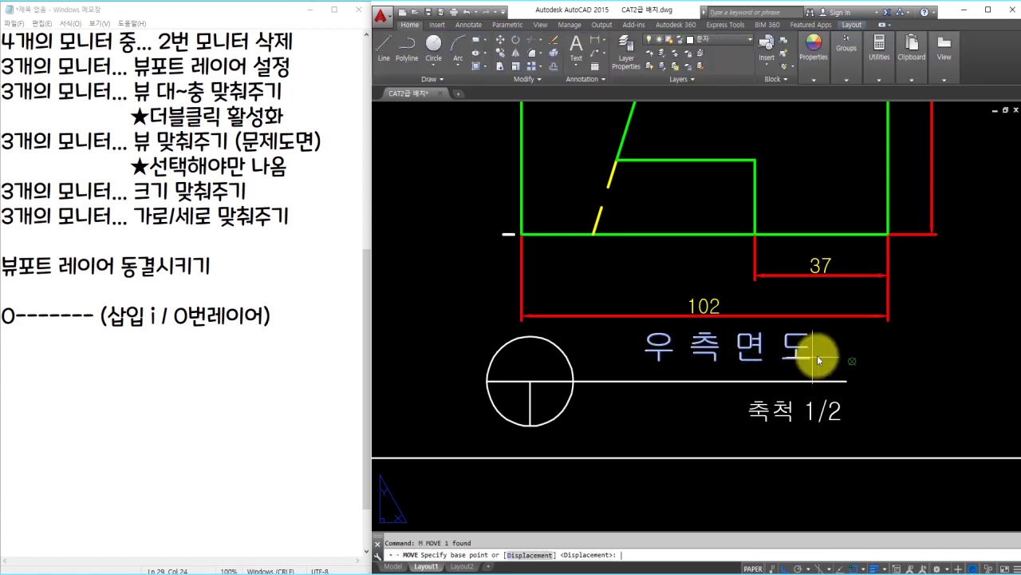
{"action": "left_click", "coordinate": [815, 359]}
{"action": "left_click", "coordinate": [802, 348]}
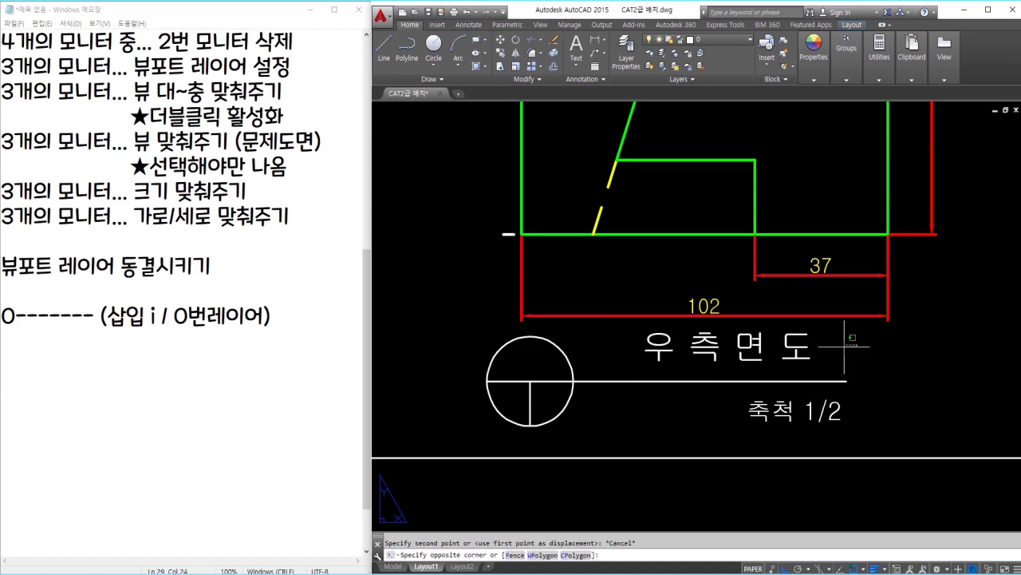
{"action": "scroll", "coordinate": [905, 373], "scroll_direction": "down", "scroll_amount": 6}
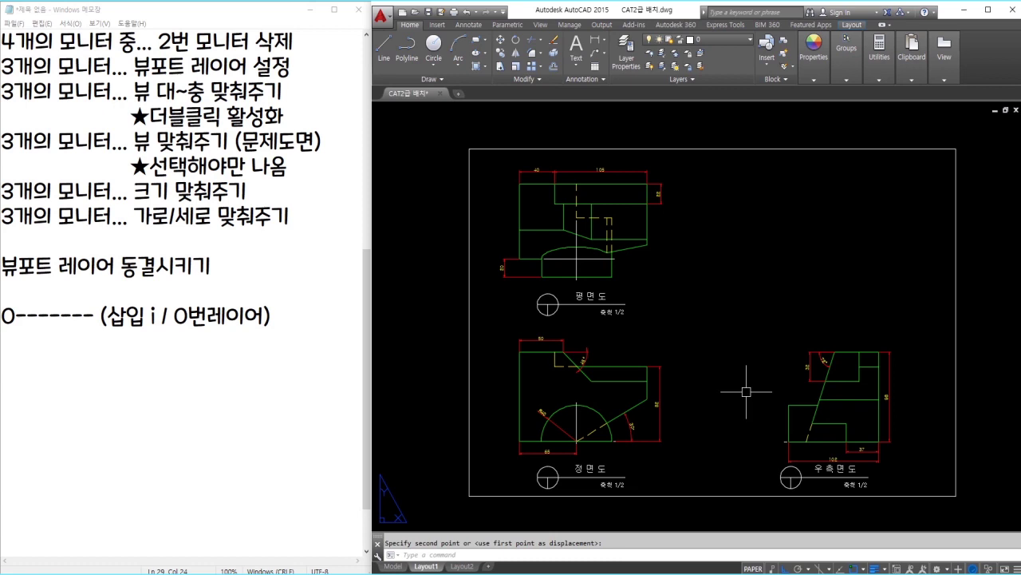
Step: In Notepad, add the lines "평면도/정면도/우측면도/축척 작성" and "(문자레이어/ 폰트크기)" below the insert note, then return to AutoCAD
{"action": "left_click", "coordinate": [257, 352]}
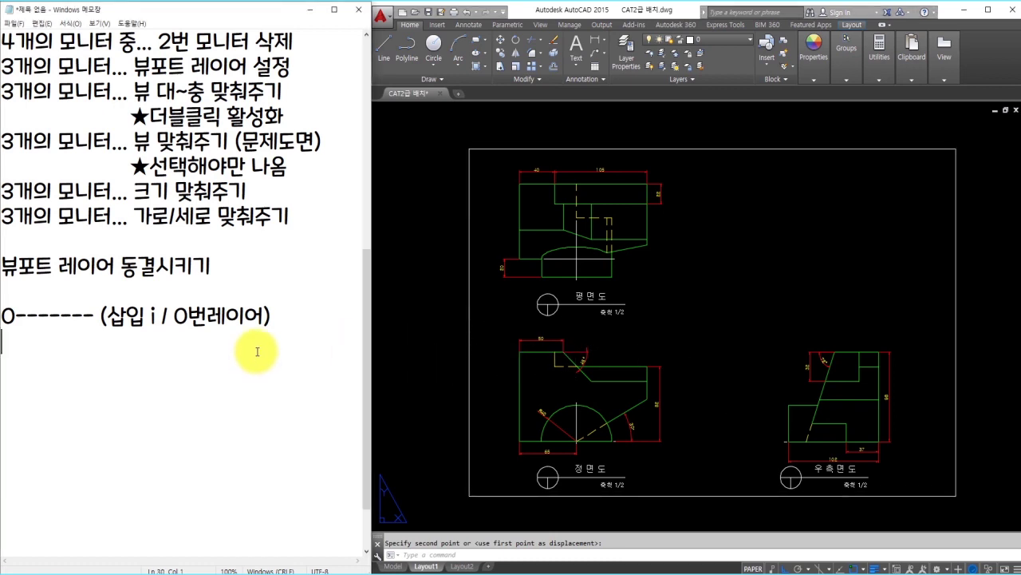
{"action": "type", "text": "vu"}
{"action": "key", "text": "Return"}
{"action": "type", "text": "평면도/ㅈ"}
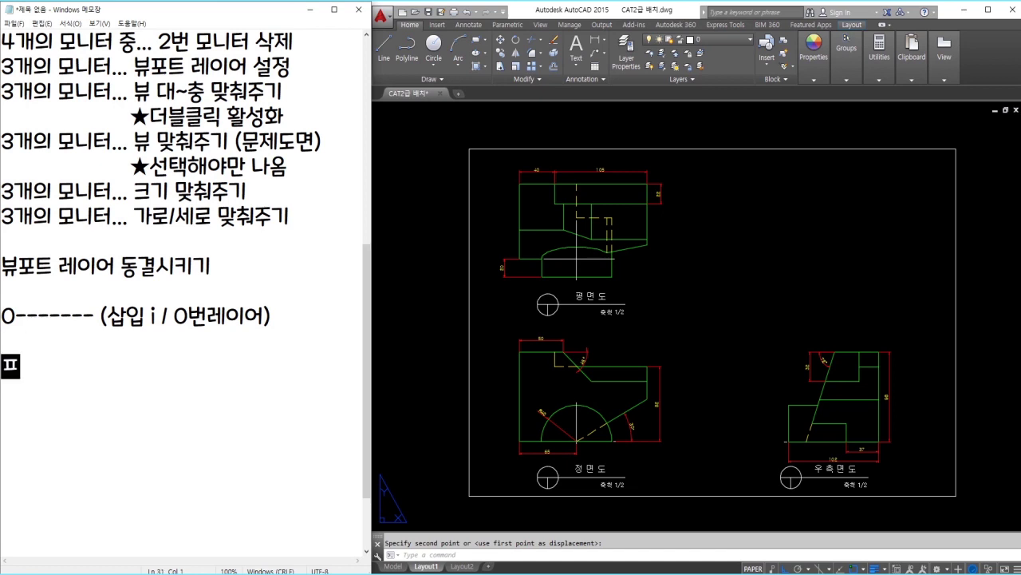
{"action": "type", "text": "정면"}
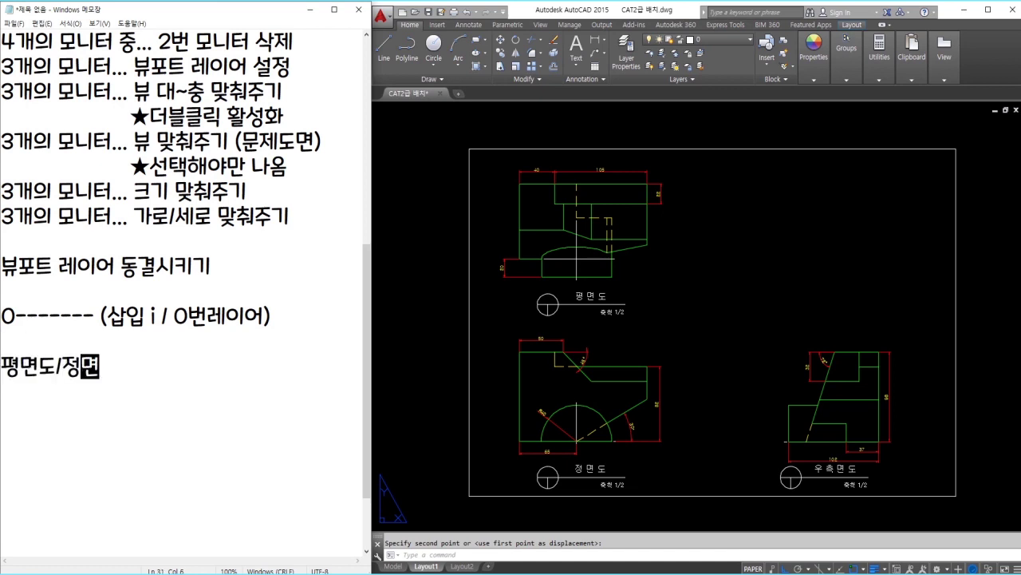
{"action": "type", "text": "도/우츠면도"}
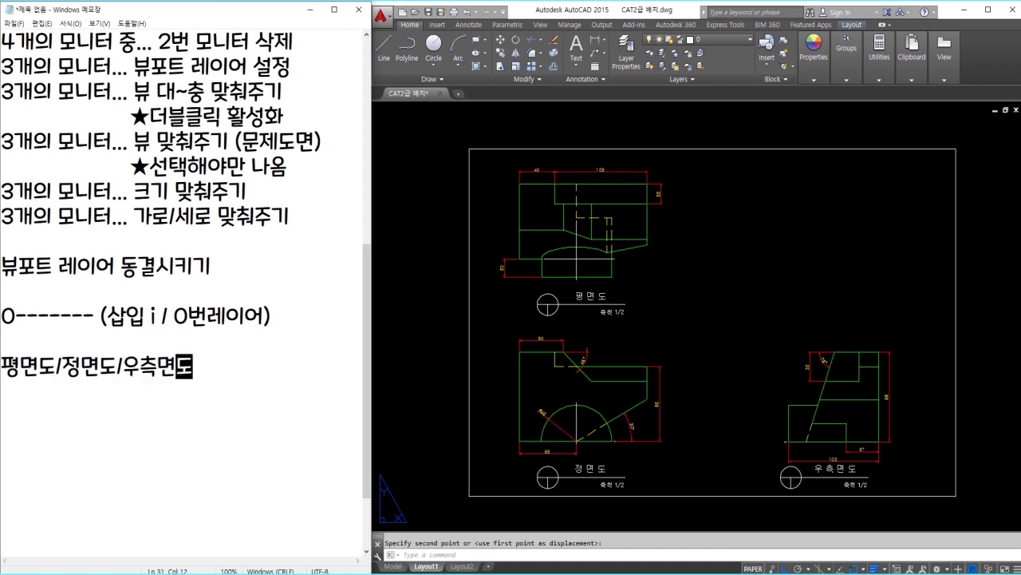
{"action": "type", "text": "/축척 작성"}
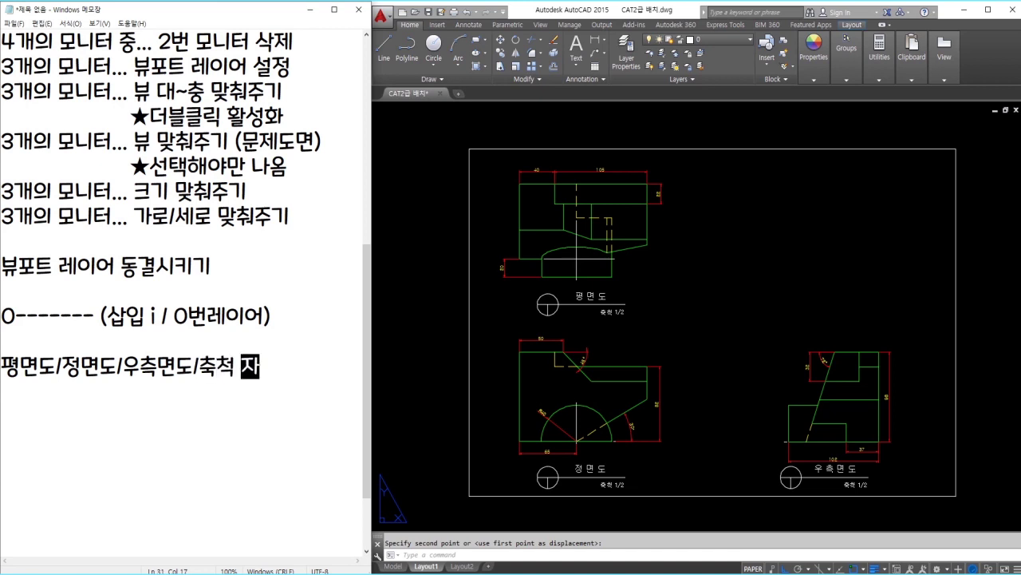
{"action": "key", "text": "Return"}
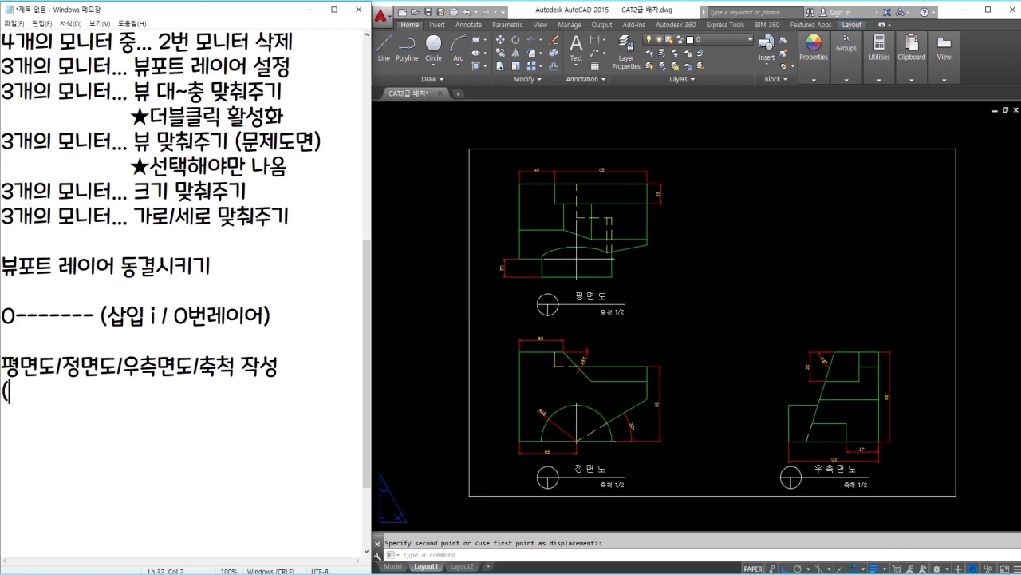
{"action": "type", "text": "문자레이어/"}
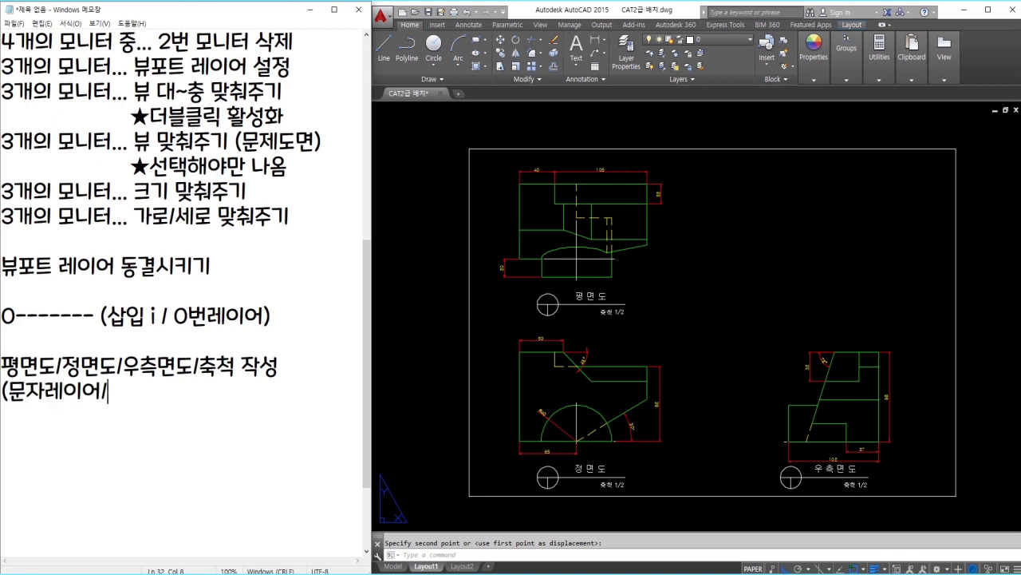
{"action": "type", "text": " 폰트크기)_"}
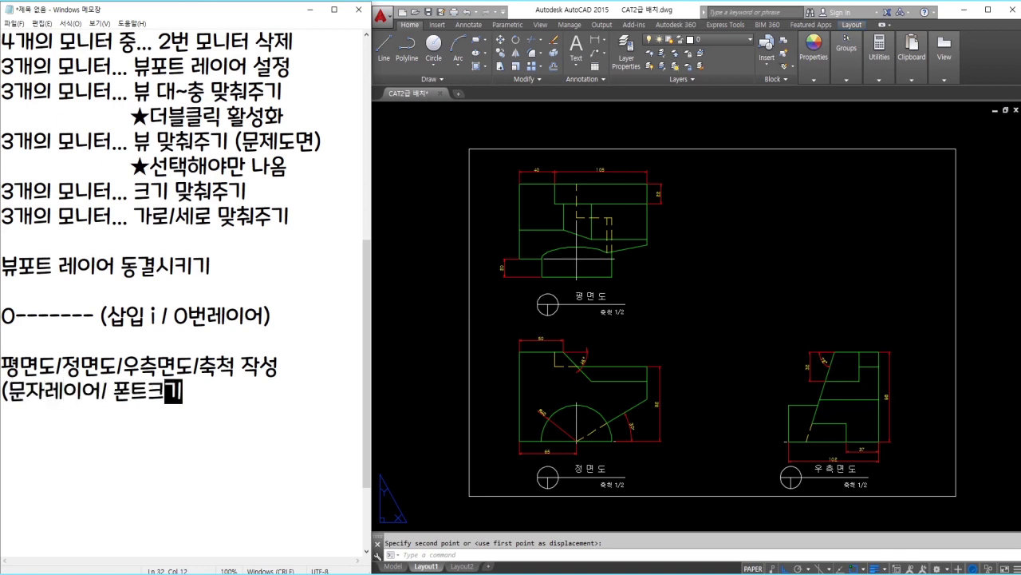
{"action": "left_click", "coordinate": [568, 364]}
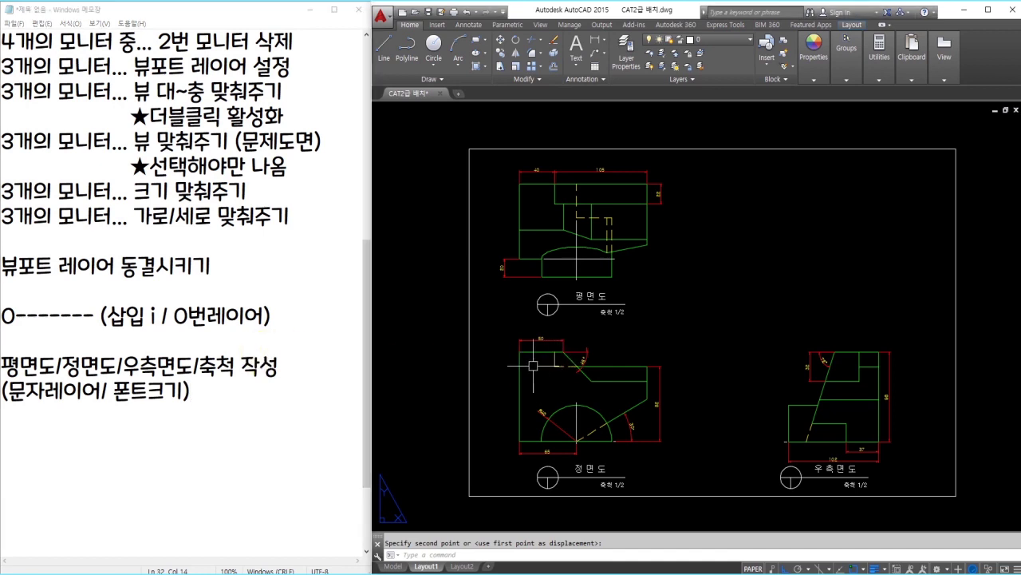
Step: In Notepad, add the lines "표제란 작성" and "(문자 및 0번레이어 / 폰트크기)" below the font size note, separated by a blank line
{"action": "left_click", "coordinate": [283, 403]}
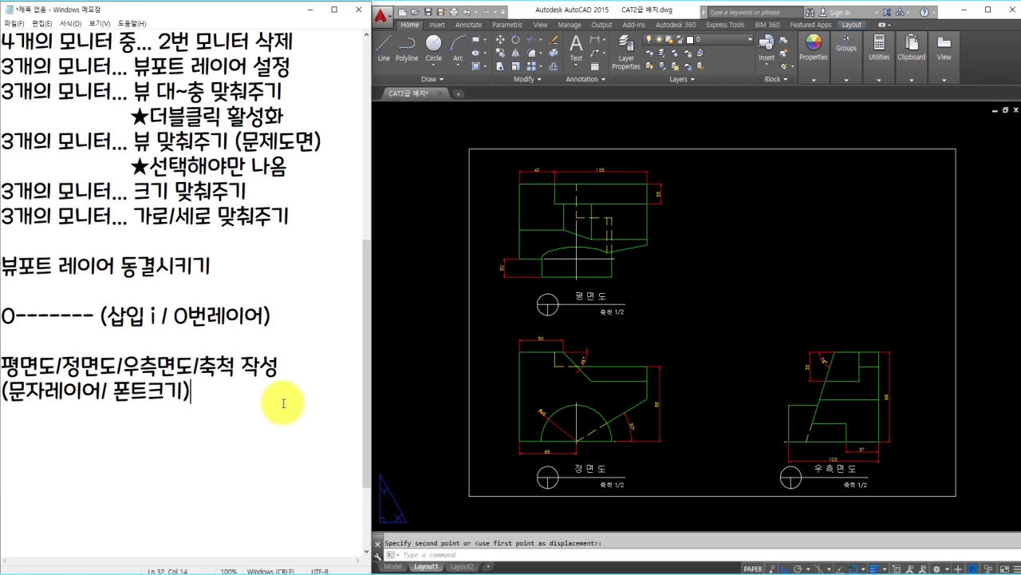
{"action": "key", "text": "Return"}
{"action": "key", "text": "Return"}
{"action": "type", "text": "표제란 ㅈ"}
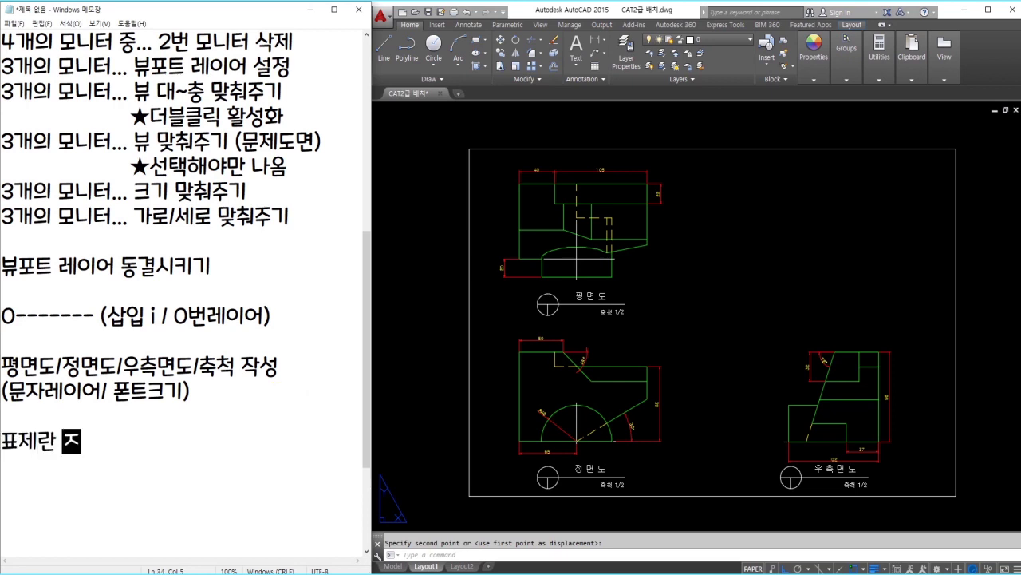
{"action": "type", "text": "작성"}
{"action": "key", "text": "Return"}
{"action": "type", "text": "("}
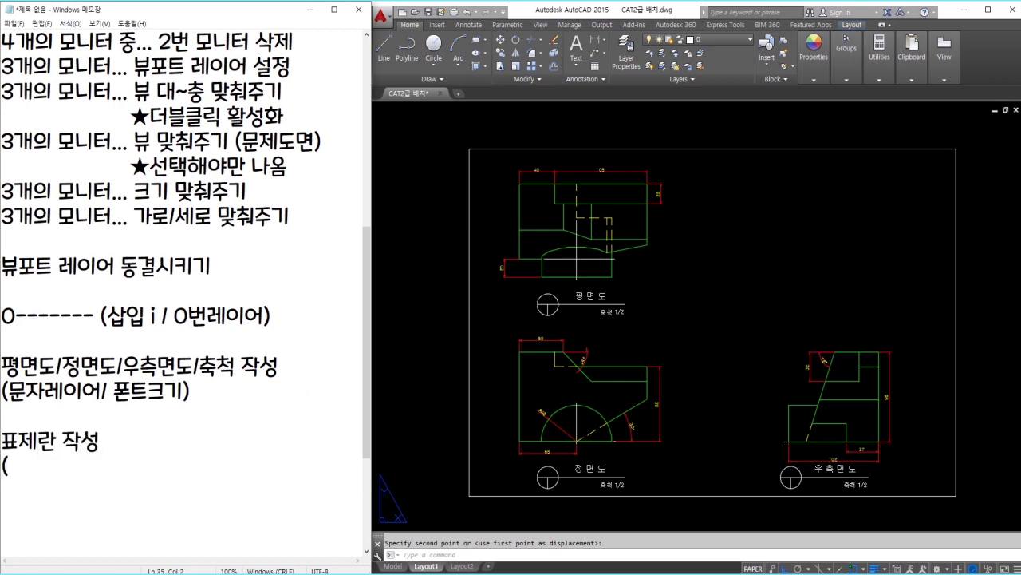
{"action": "type", "text": "문자 및 0번레이어 "}
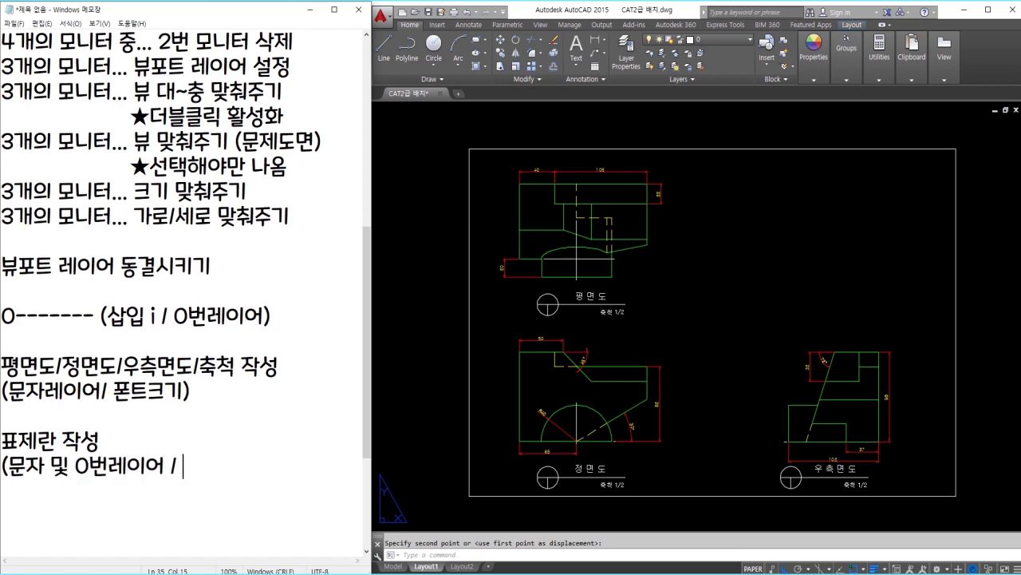
{"action": "type", "text": "/ 폰트크기"}
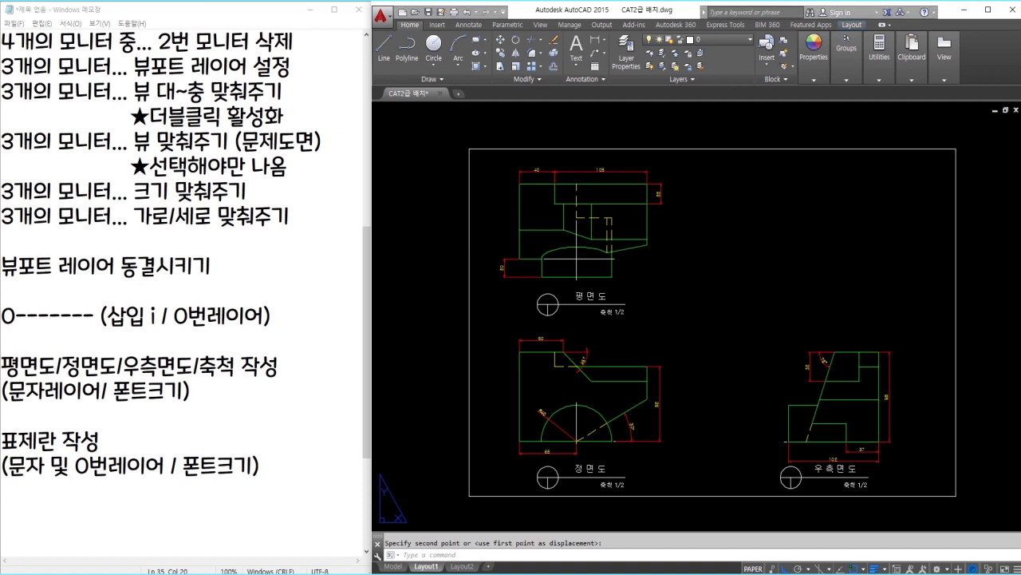
Step: Offset the top border line downward by 8 three times to form the title block's rows
{"action": "scroll", "coordinate": [866, 191], "scroll_direction": "up", "scroll_amount": 2}
{"action": "middle_click_drag", "start_coordinate": [886, 184], "coordinate": [860, 193]}
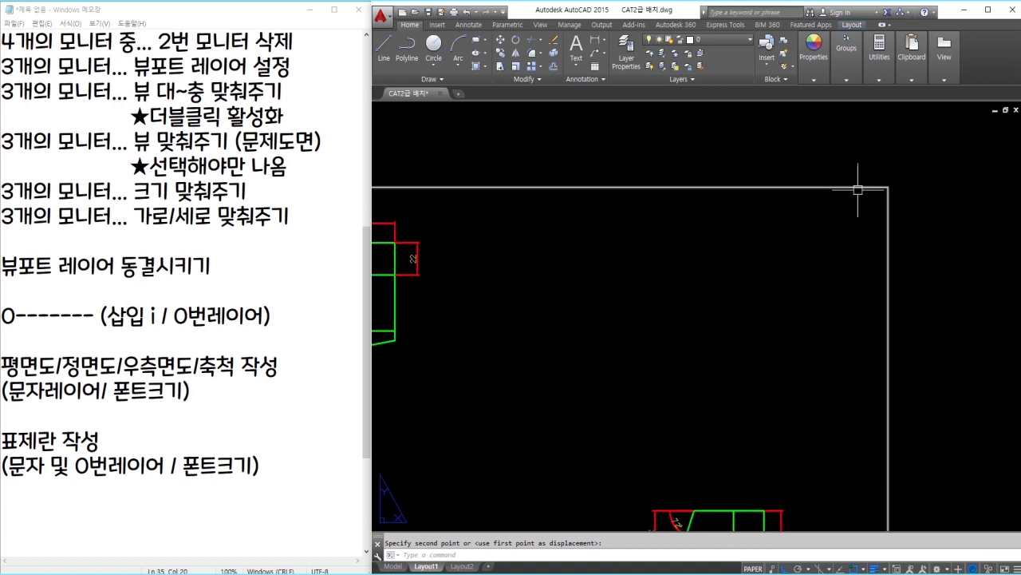
{"action": "key", "text": "Escape"}
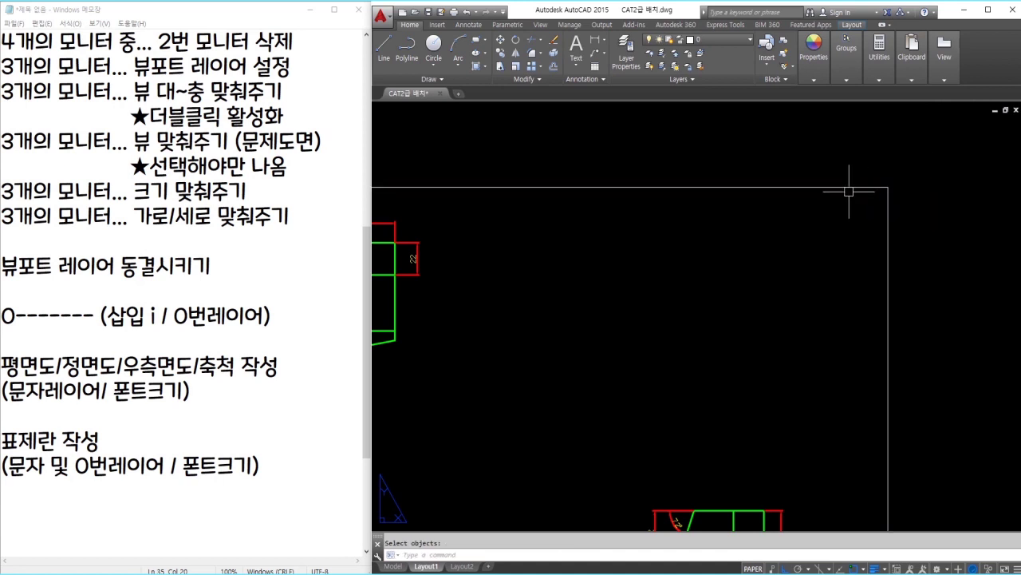
{"action": "type", "text": "o"}
{"action": "key", "text": "Return"}
{"action": "type", "text": "8"}
{"action": "key", "text": "Return"}
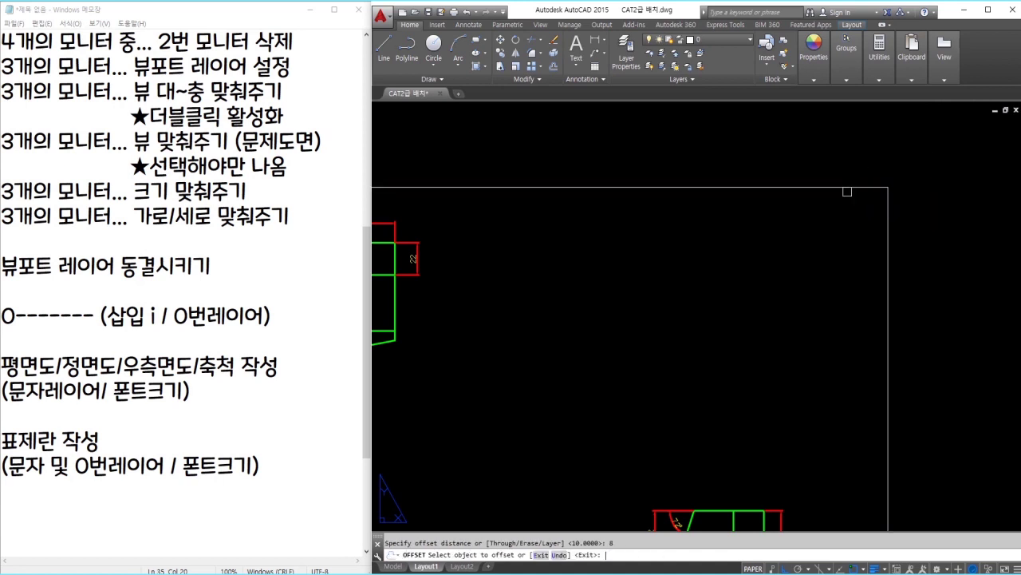
{"action": "left_click", "coordinate": [831, 188]}
{"action": "left_click", "coordinate": [838, 204]}
{"action": "left_click", "coordinate": [842, 210]}
{"action": "left_click", "coordinate": [845, 228]}
{"action": "left_click", "coordinate": [846, 234]}
{"action": "left_click", "coordinate": [845, 247]}
{"action": "key", "text": "Return"}
Step: Offset the right border line inward by 30 to form the title block's right column
{"action": "key", "text": "Return"}
{"action": "type", "text": "30"}
{"action": "key", "text": "Return"}
{"action": "scroll", "coordinate": [870, 253], "scroll_direction": "up", "scroll_amount": 2}
{"action": "left_click", "coordinate": [886, 245]}
{"action": "left_click", "coordinate": [827, 242]}
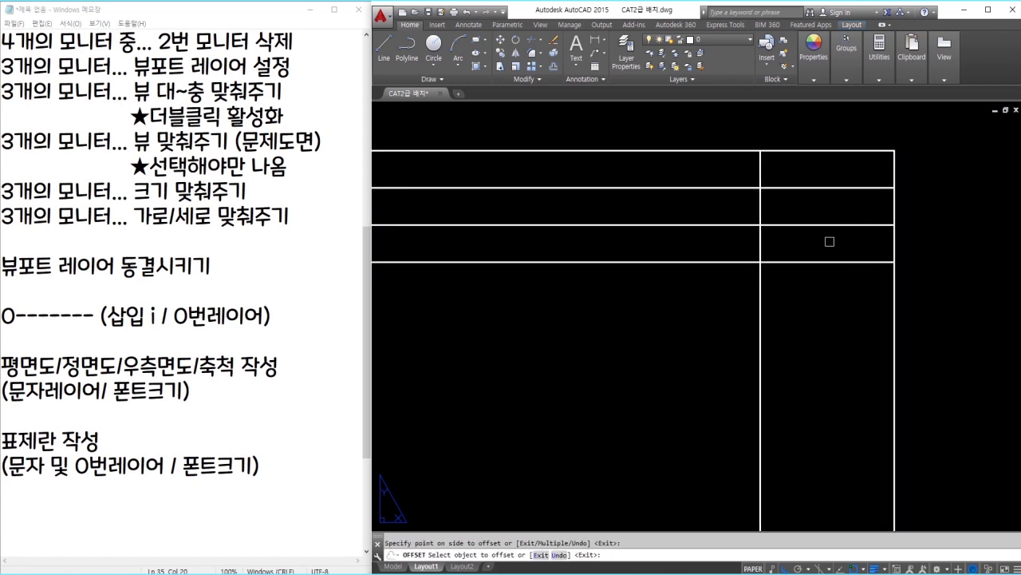
{"action": "key", "text": "Return"}
Step: Offset the new vertical column line a further 25 to the left to form the title block's left column
{"action": "key", "text": "Return"}
{"action": "type", "text": "25"}
{"action": "key", "text": "Return"}
{"action": "left_click", "coordinate": [766, 269]}
{"action": "left_click", "coordinate": [738, 276]}
{"action": "key", "text": "Return"}
Step: Trim the excess offset lines to leave a two-column, three-row title block in the border's upper-right corner
{"action": "type", "text": "tr"}
{"action": "key", "text": "Return"}
{"action": "left_click", "coordinate": [728, 289]}
{"action": "left_click", "coordinate": [650, 201]}
{"action": "key", "text": "Return"}
{"action": "left_click", "coordinate": [673, 281]}
{"action": "left_click", "coordinate": [638, 278]}
{"action": "key", "text": "Return"}
{"action": "left_click", "coordinate": [629, 324]}
{"action": "left_click", "coordinate": [604, 212]}
{"action": "key", "text": "Return"}
{"action": "middle_click_drag", "start_coordinate": [656, 227], "coordinate": [649, 241]}
Step: Select the title block's inner lines to check which layer they are on, then clear the selection
{"action": "left_click", "coordinate": [802, 216]}
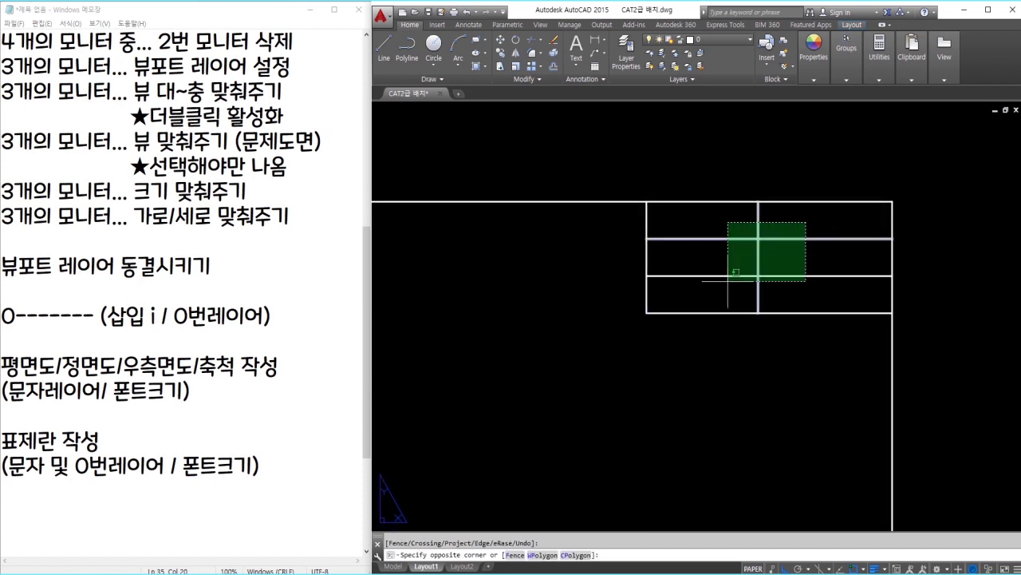
{"action": "left_click", "coordinate": [643, 326]}
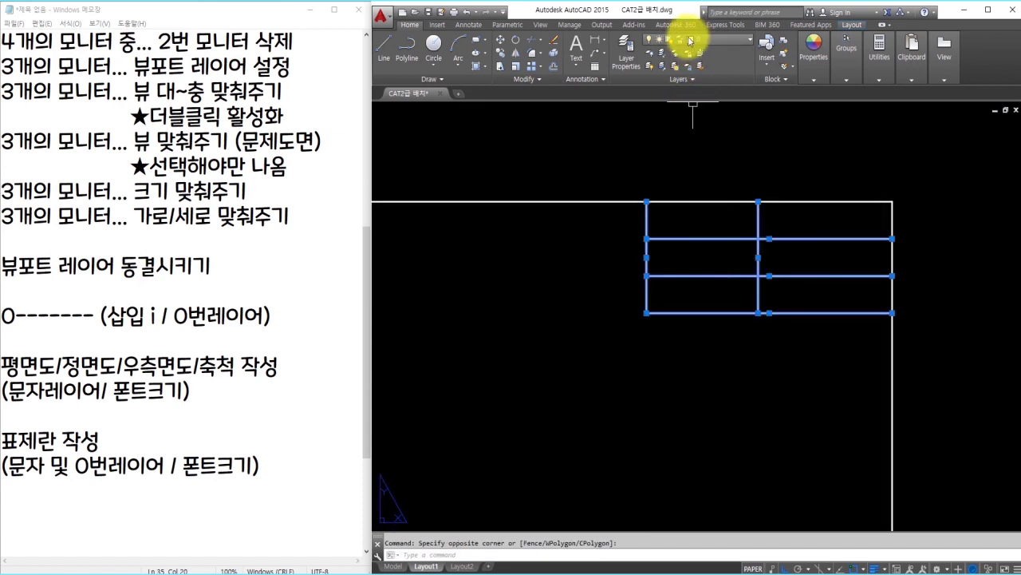
{"action": "key", "text": "Escape"}
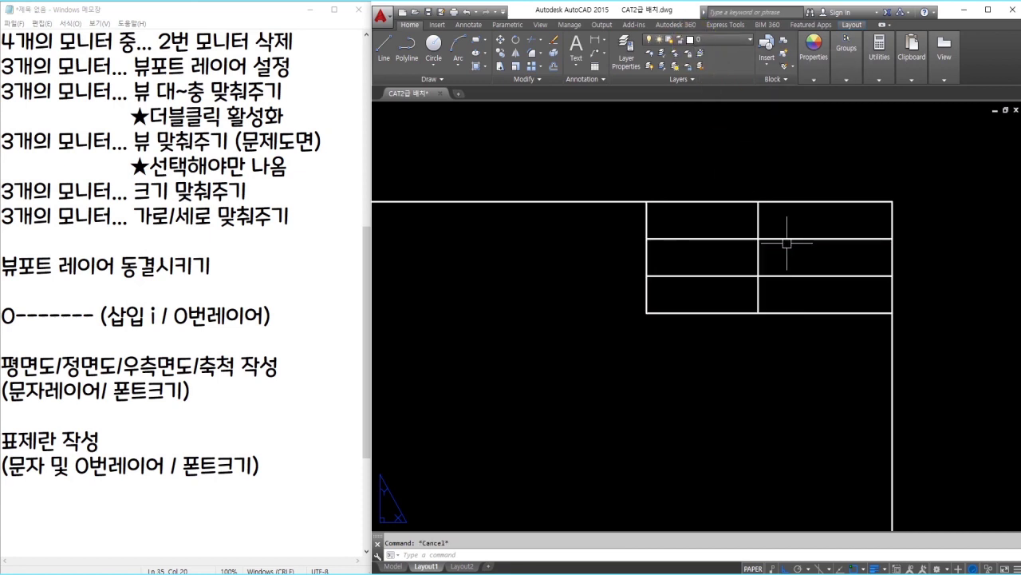
Step: Add a multiline text dash placeholder in the title block's top-left cell with height 3 and Middle Center justification
{"action": "scroll", "coordinate": [819, 220], "scroll_direction": "up", "scroll_amount": 2}
{"action": "type", "text": "t"}
{"action": "key", "text": "Return"}
{"action": "left_click", "coordinate": [521, 201]}
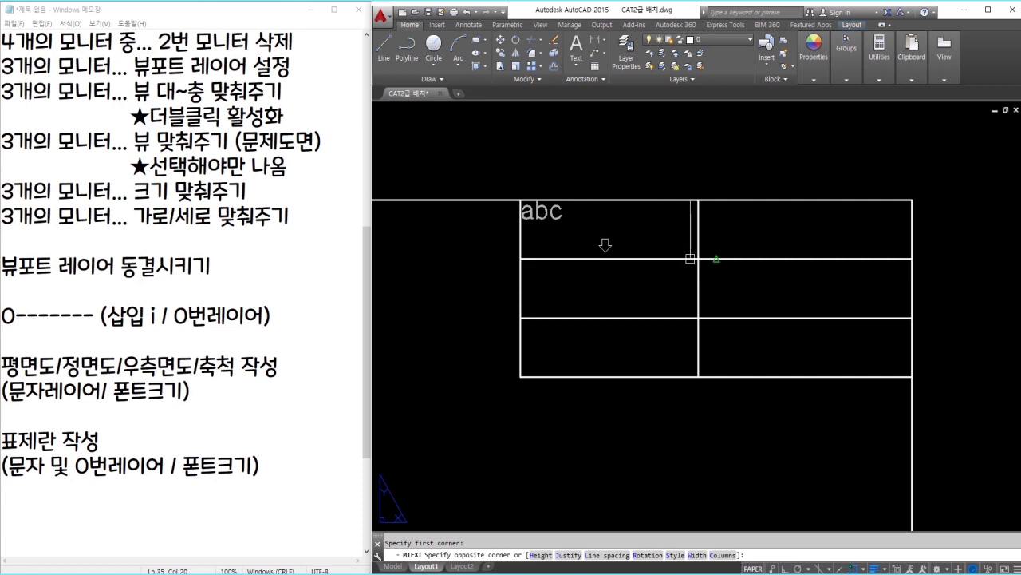
{"action": "left_click", "coordinate": [698, 259]}
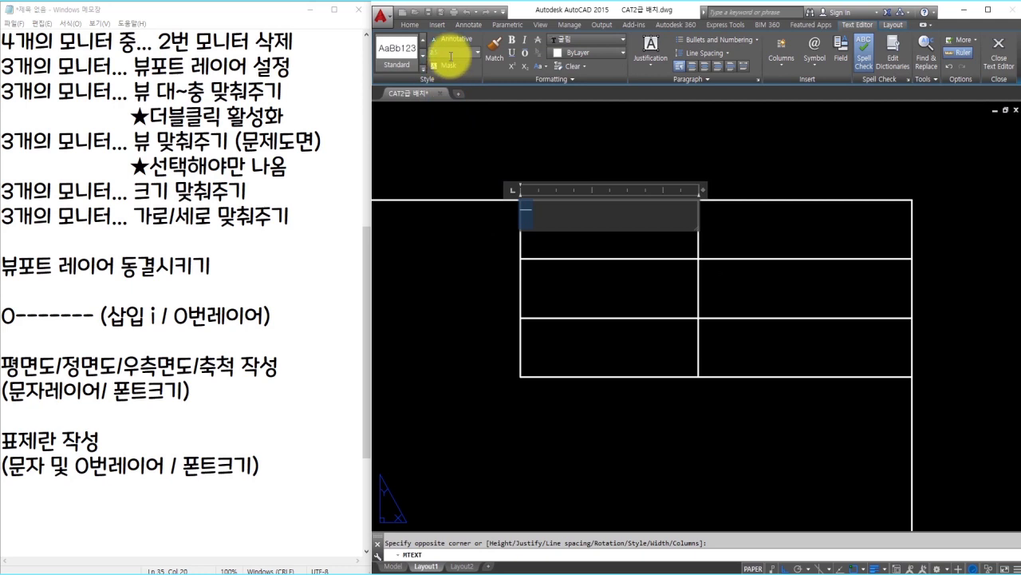
{"action": "type", "text": "3"}
{"action": "key", "text": "Return"}
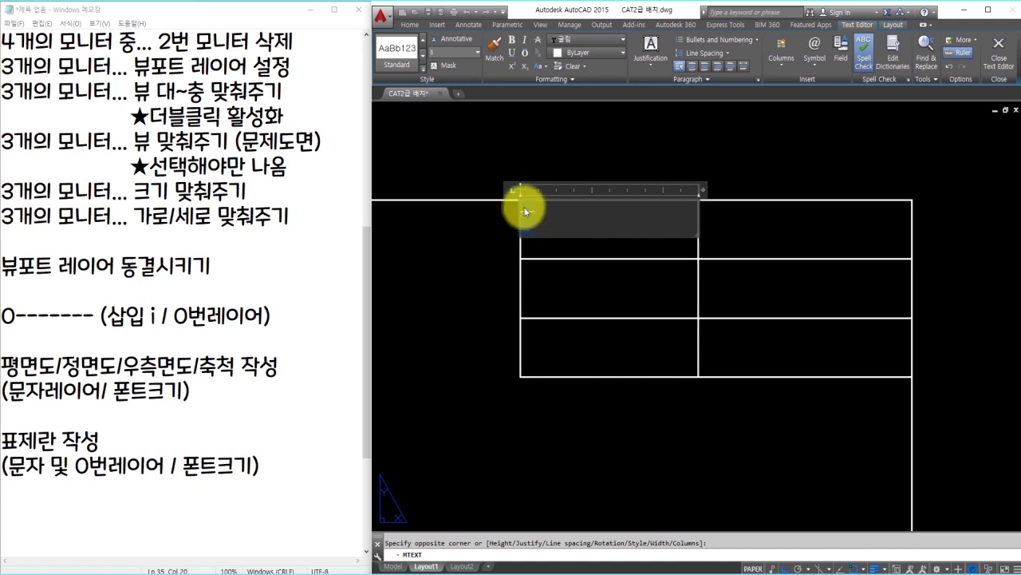
{"action": "left_click", "coordinate": [652, 58]}
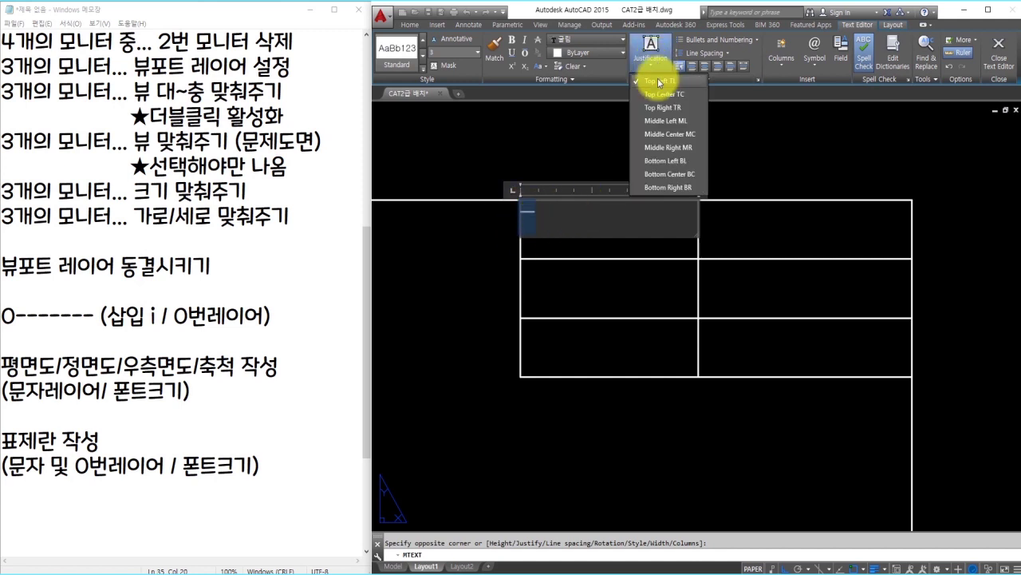
{"action": "left_click", "coordinate": [678, 136]}
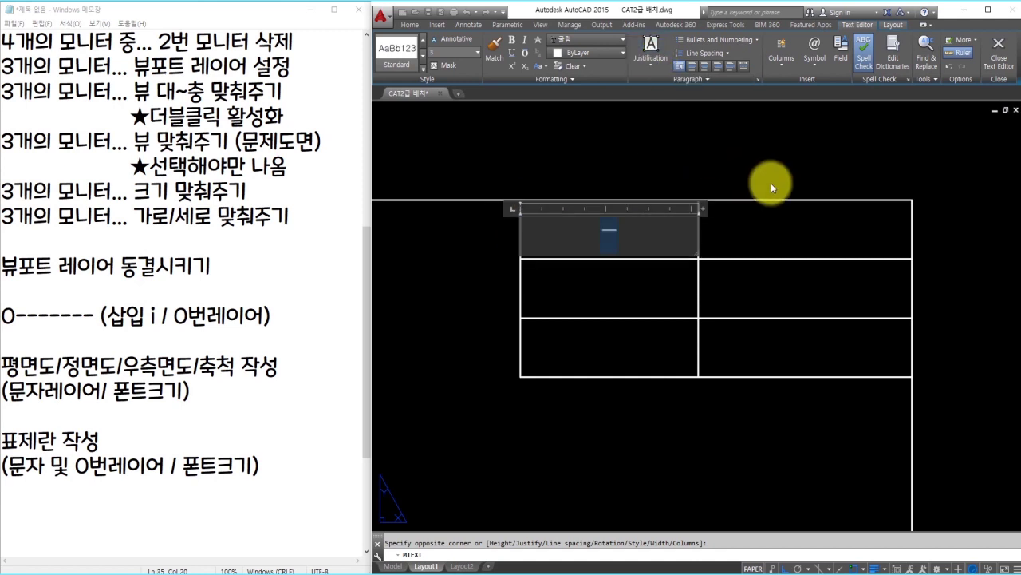
{"action": "left_click", "coordinate": [766, 181]}
Step: Add a multiline text dash placeholder in the title block's top-right cell with height 3.5 and Middle Center justification
{"action": "key", "text": "Return"}
{"action": "left_click", "coordinate": [699, 200]}
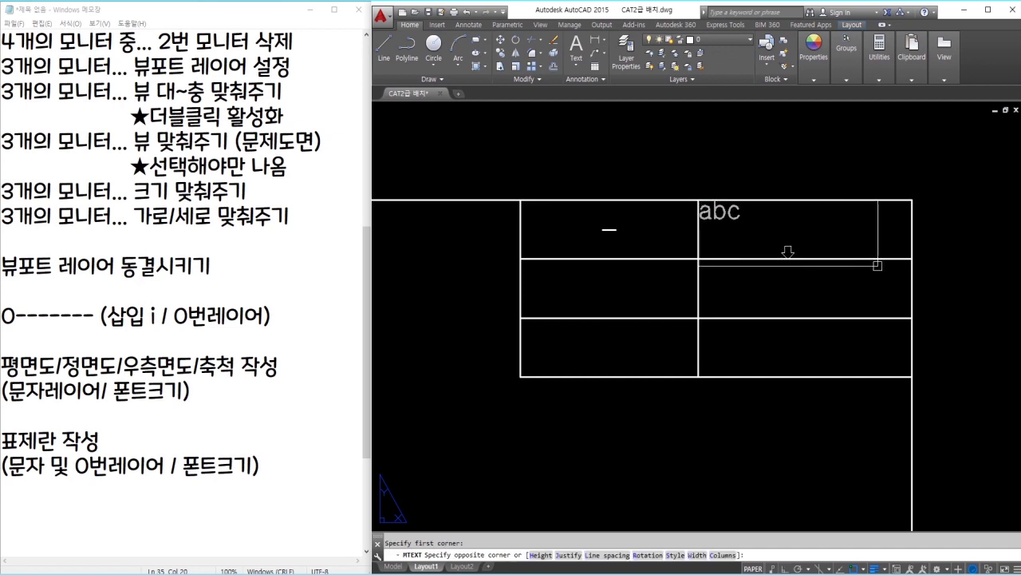
{"action": "left_click", "coordinate": [910, 260]}
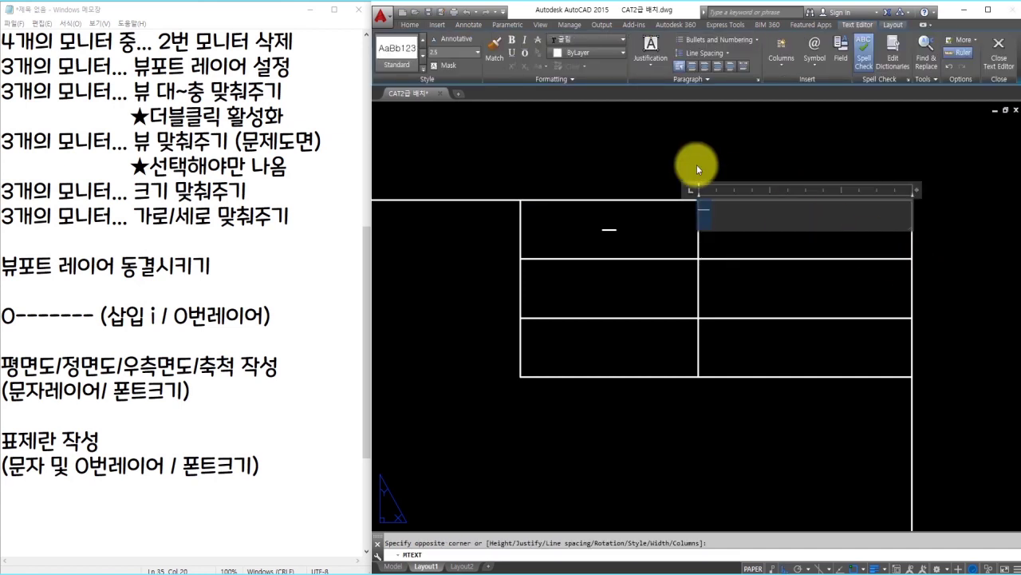
{"action": "left_click", "coordinate": [451, 54]}
{"action": "key", "text": "Return"}
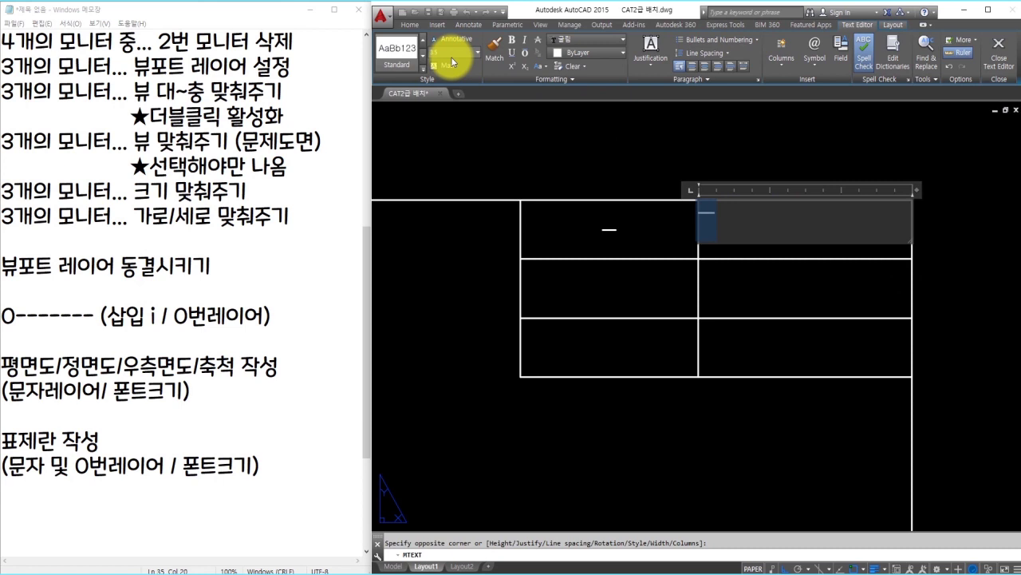
{"action": "left_click", "coordinate": [652, 50]}
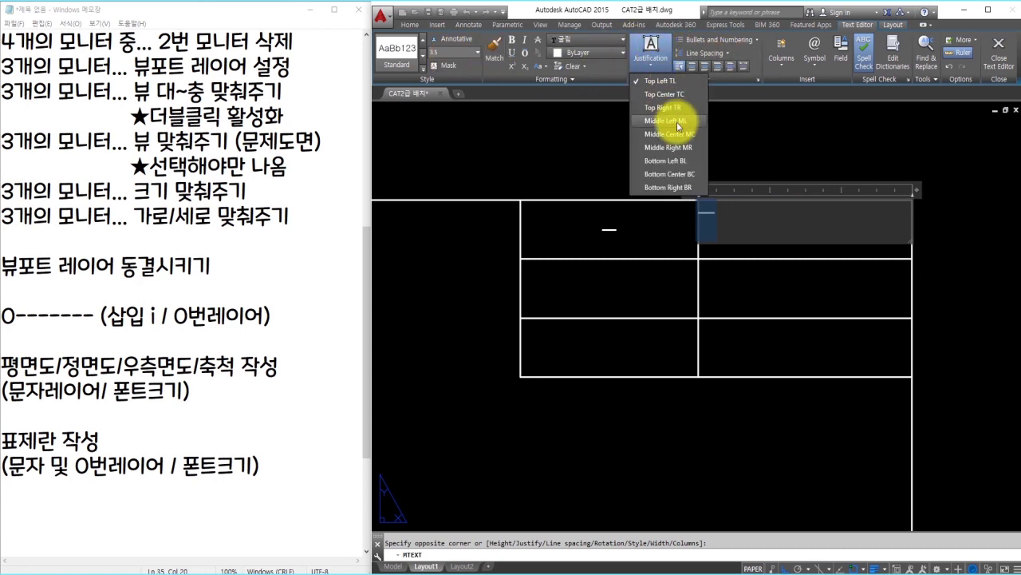
{"action": "left_click", "coordinate": [676, 130]}
{"action": "left_click", "coordinate": [813, 292]}
{"action": "key", "text": "Escape"}
{"action": "middle_click_drag", "start_coordinate": [813, 292], "coordinate": [788, 265]}
Step: Copy both first-row placeholder texts into the second and third rows of the title block, using grid intersections as reference points
{"action": "type", "text": "co"}
{"action": "key", "text": "Return"}
{"action": "left_click", "coordinate": [788, 223]}
{"action": "key", "text": "Return"}
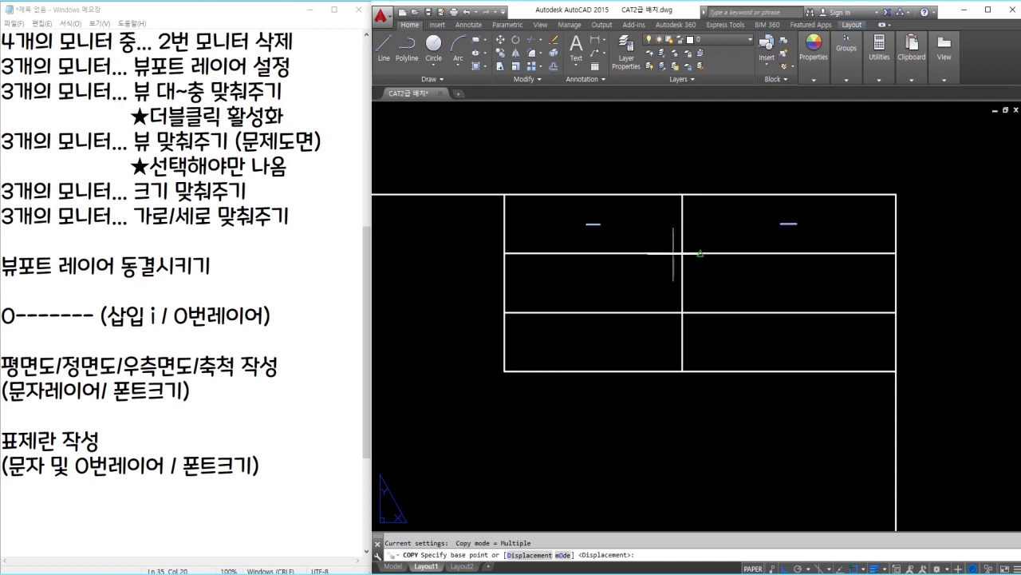
{"action": "left_click", "coordinate": [683, 253]}
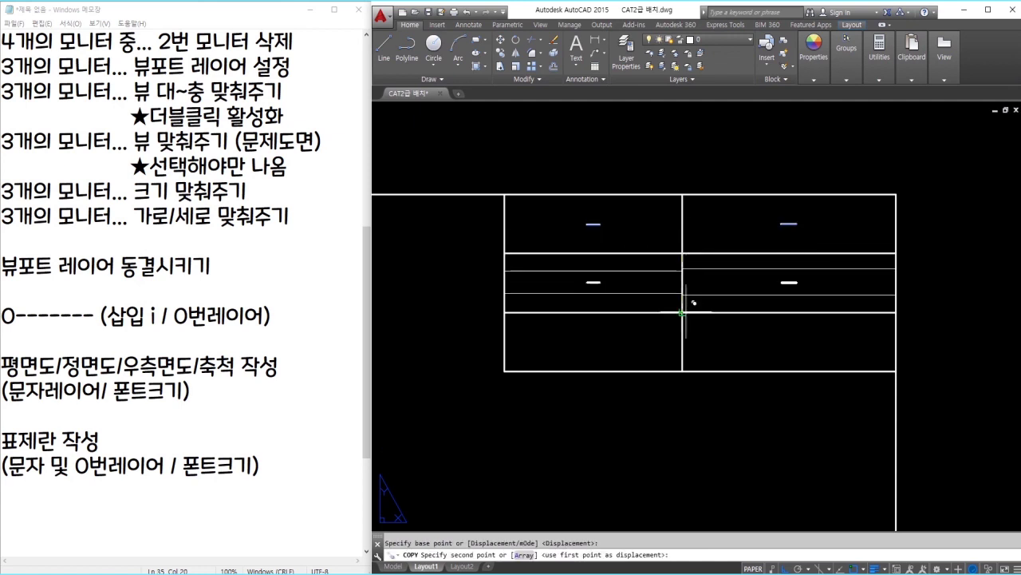
{"action": "left_click", "coordinate": [682, 312]}
{"action": "key", "text": "Escape"}
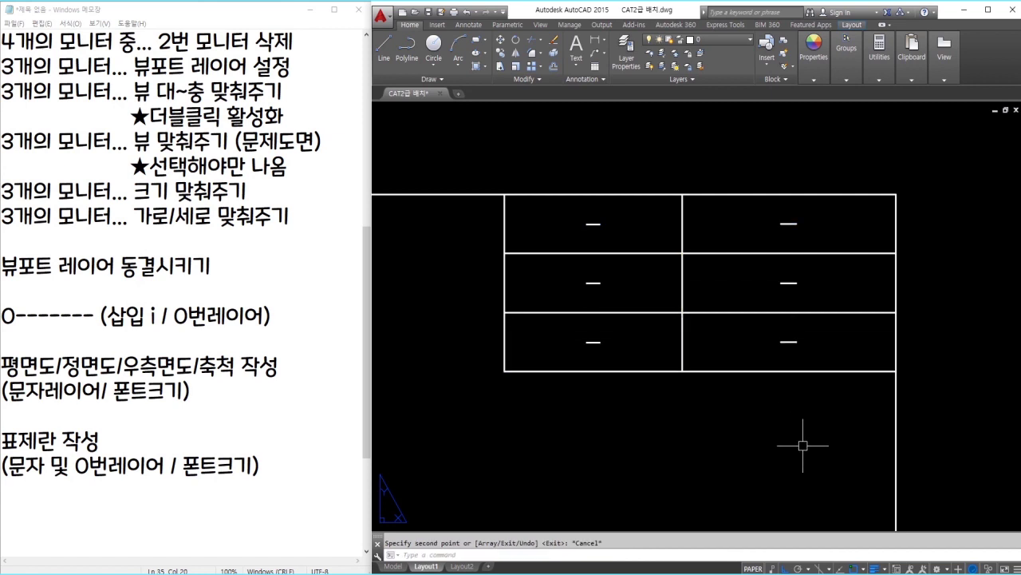
Step: Change the first-row placeholders to the label "수험번호" and the candidate's exam number
{"action": "type", "text": "ed"}
{"action": "key", "text": "Return"}
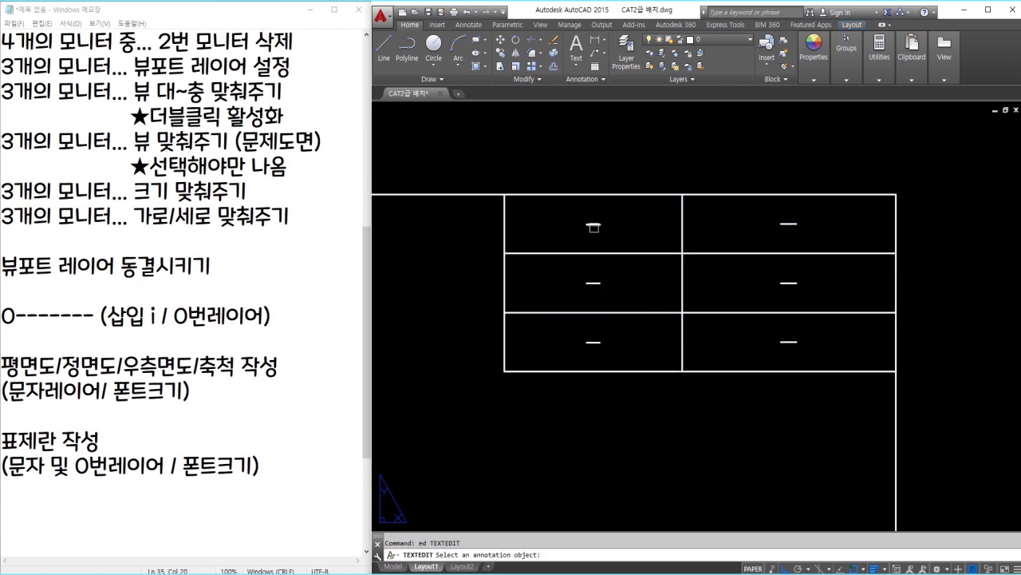
{"action": "left_click", "coordinate": [593, 224]}
{"action": "type", "text": "수험번호"}
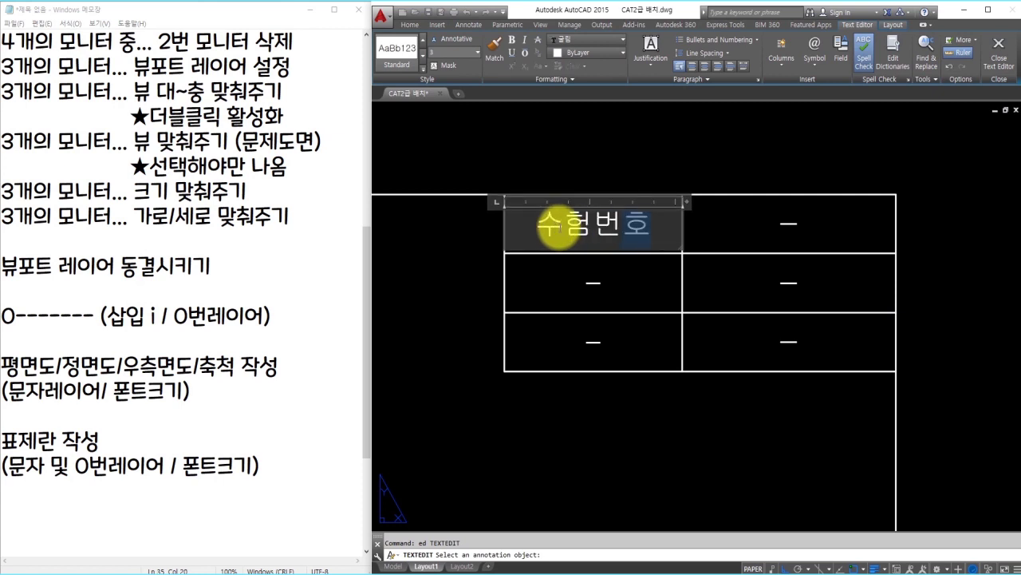
{"action": "left_click", "coordinate": [786, 223]}
{"action": "double_click", "coordinate": [787, 223]}
{"action": "type", "text": "123456789"}
{"action": "left_click", "coordinate": [660, 263]}
Step: Change the second-row placeholders to the label "이 름" and the candidate's name
{"action": "left_click", "coordinate": [599, 281]}
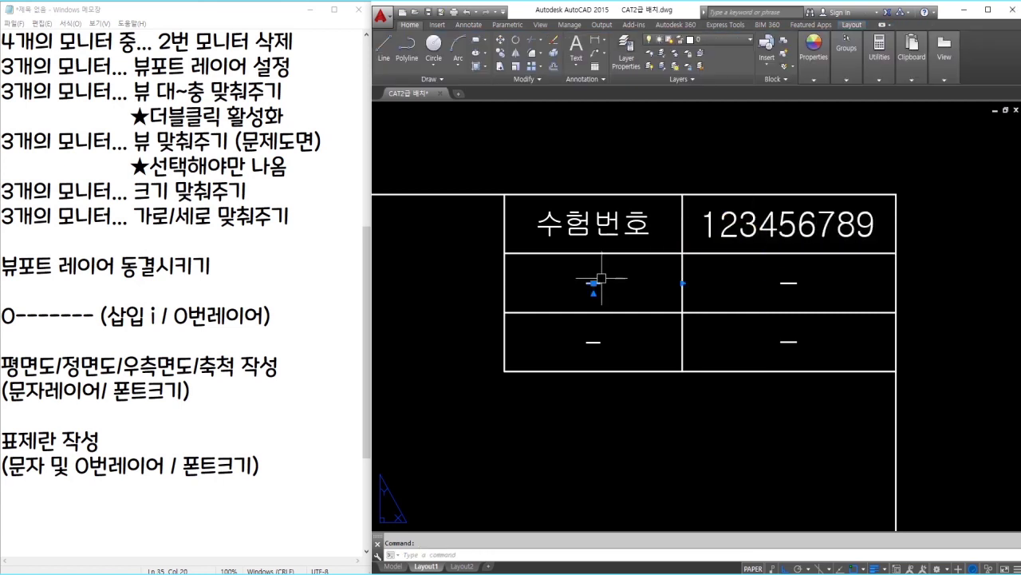
{"action": "double_click", "coordinate": [601, 279]}
{"action": "type", "text": "이 름"}
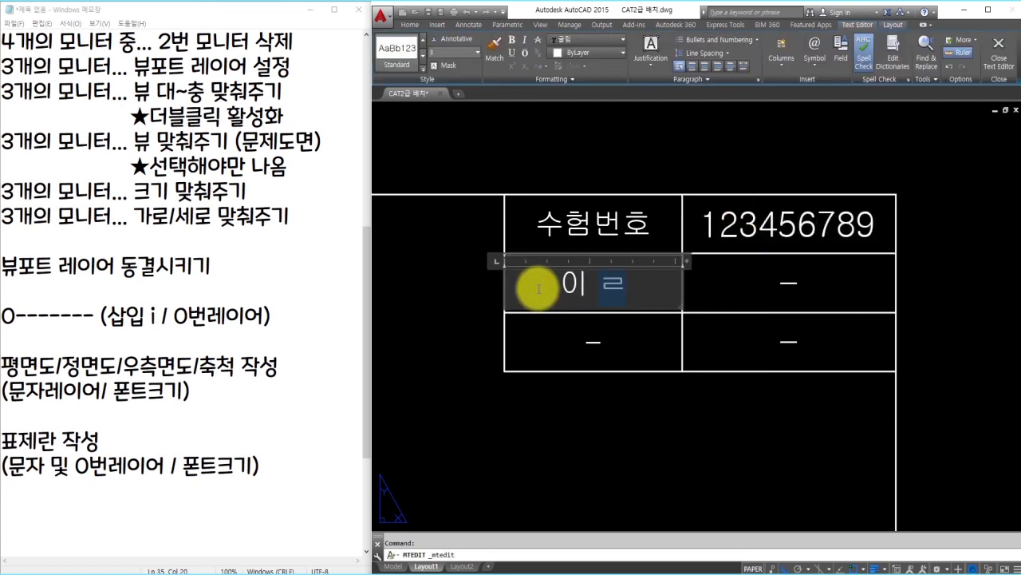
{"action": "left_click", "coordinate": [789, 281]}
{"action": "double_click", "coordinate": [788, 282]}
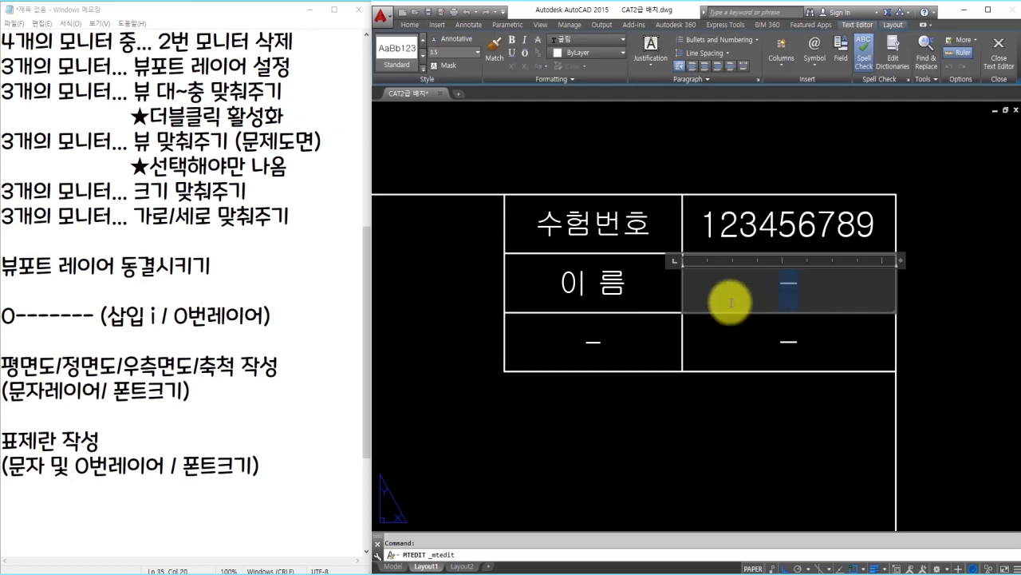
{"action": "type", "text": "재도리"}
Step: Change the third-row placeholders to the label "일 자" and the date "2020. 11. 02"
{"action": "left_click", "coordinate": [594, 342]}
{"action": "left_click", "coordinate": [593, 341]}
{"action": "double_click", "coordinate": [594, 341]}
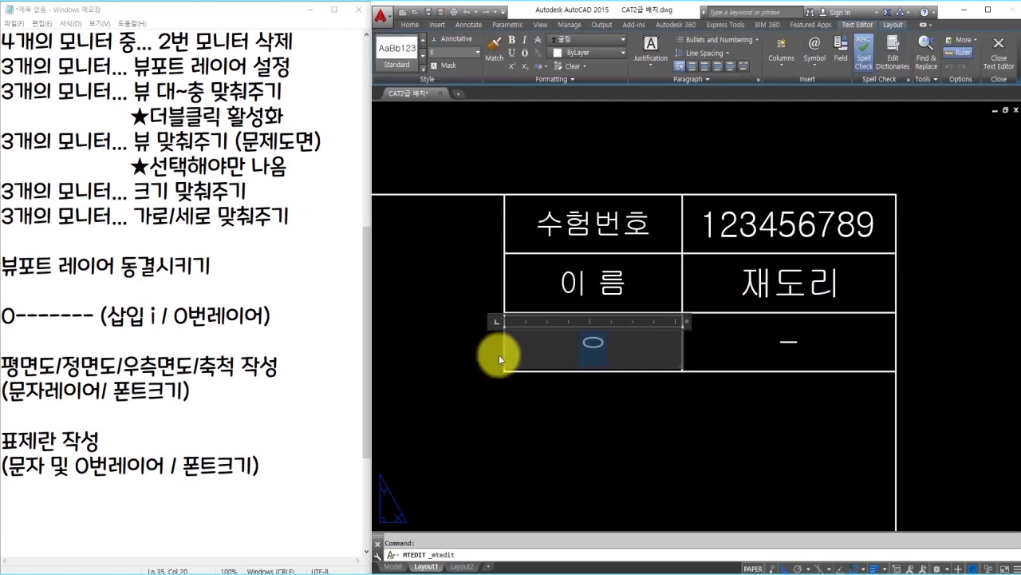
{"action": "type", "text": "일 자"}
{"action": "left_click", "coordinate": [786, 342]}
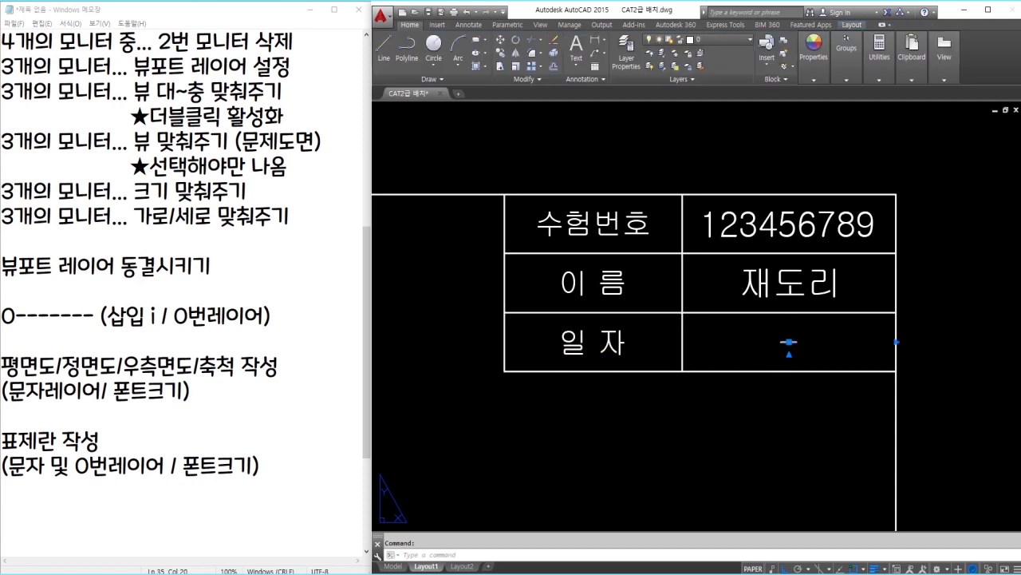
{"action": "double_click", "coordinate": [789, 341]}
{"action": "type", "text": "2020"}
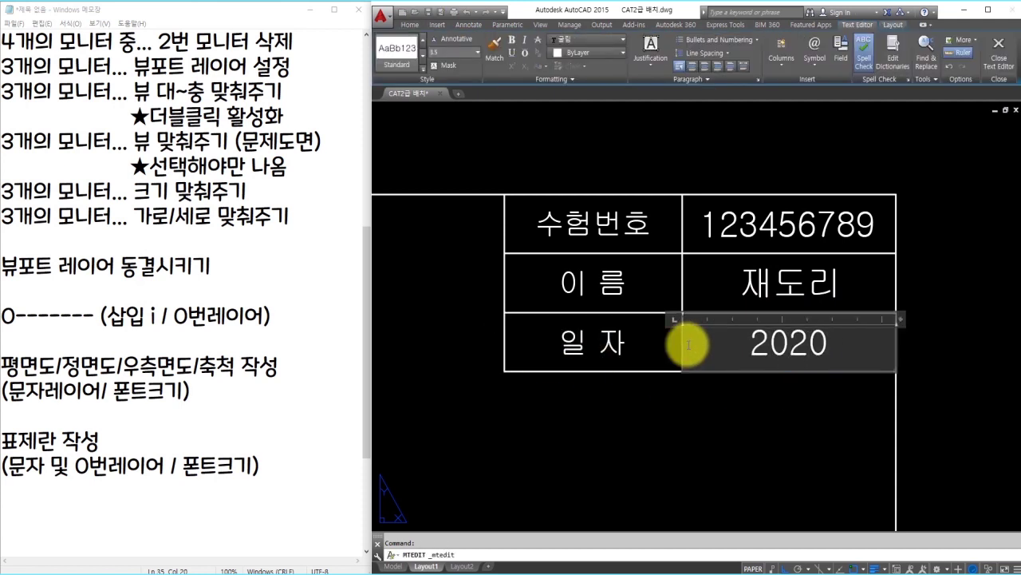
{"action": "type", "text": ".11.02"}
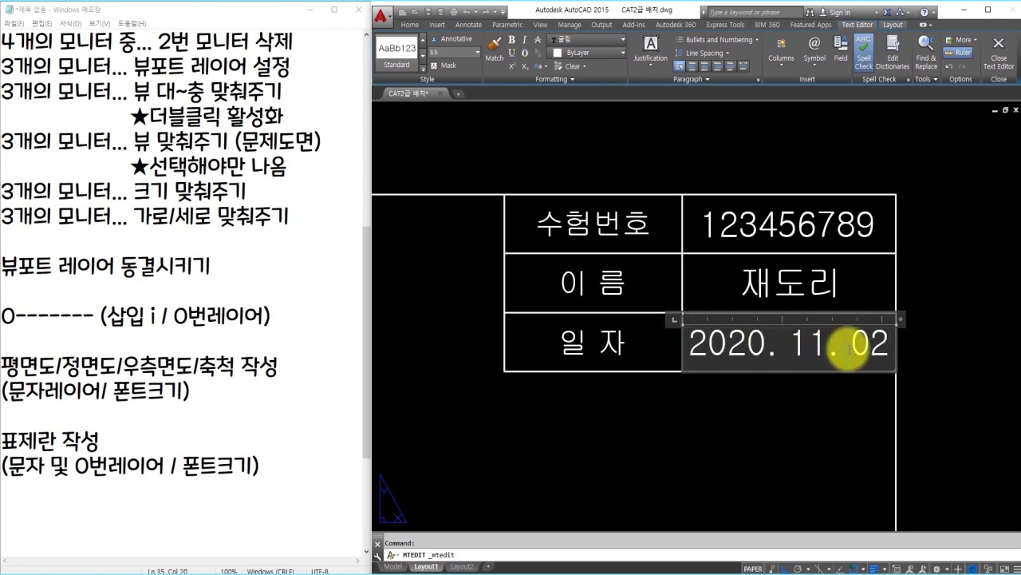
{"action": "left_click", "coordinate": [843, 399]}
{"action": "left_click", "coordinate": [857, 345]}
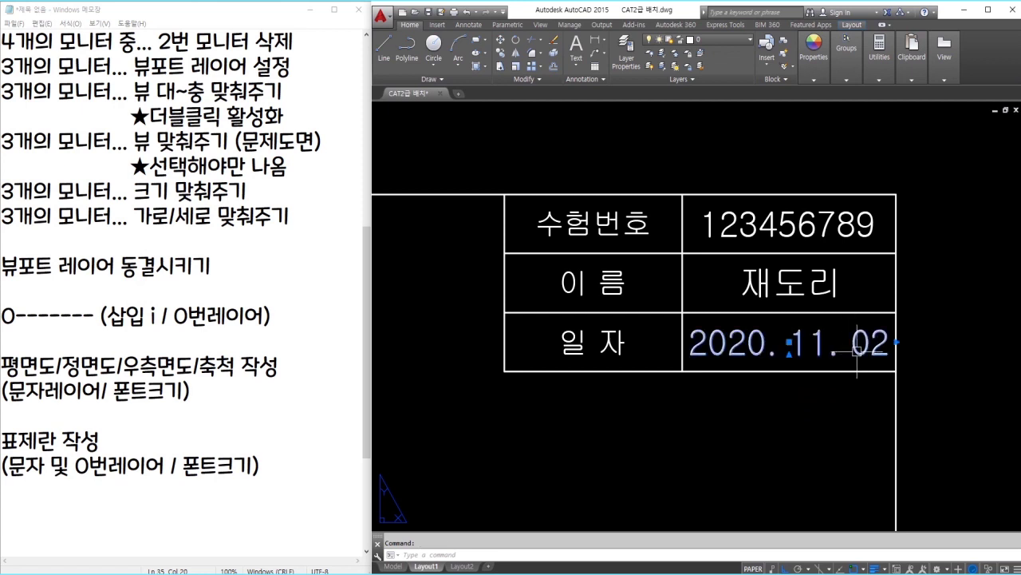
{"action": "double_click", "coordinate": [852, 348]}
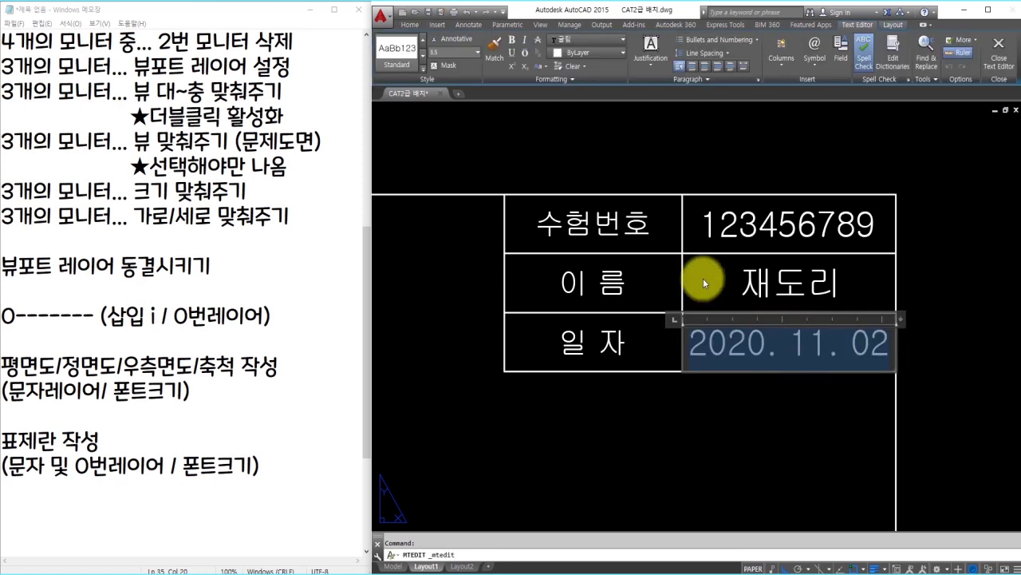
{"action": "left_click", "coordinate": [461, 54]}
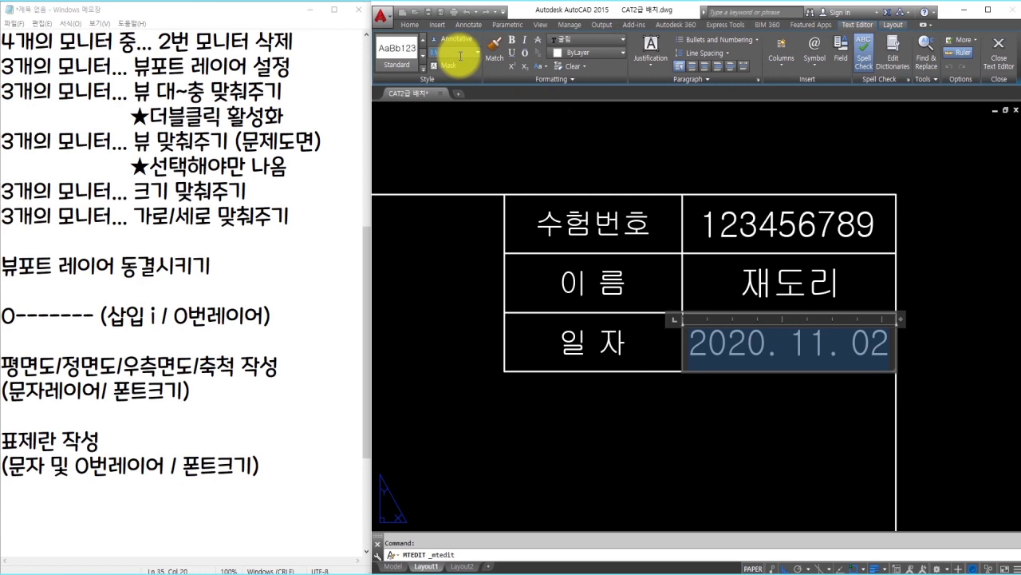
{"action": "left_click", "coordinate": [570, 162]}
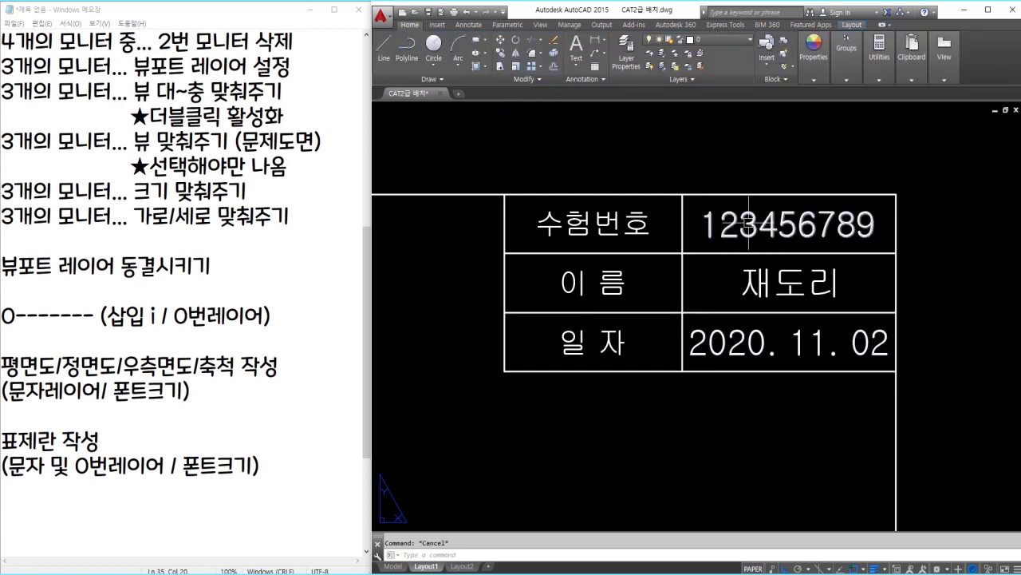
{"action": "left_click", "coordinate": [682, 195]}
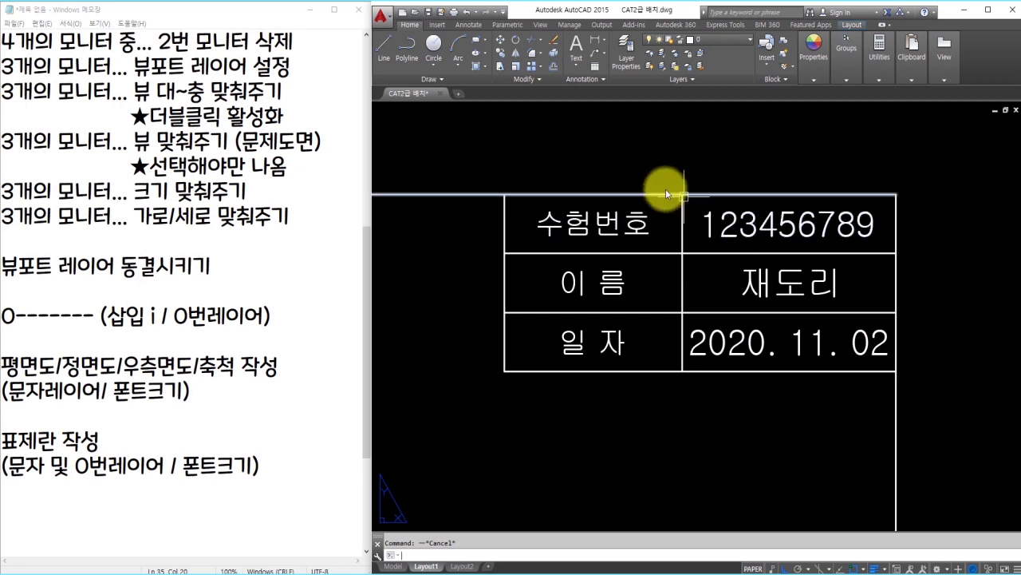
Step: Match the properties of the three right-column values in the title block to those of the "수험번호" label
{"action": "type", "text": "ma"}
{"action": "key", "text": "Return"}
{"action": "left_click", "coordinate": [595, 223]}
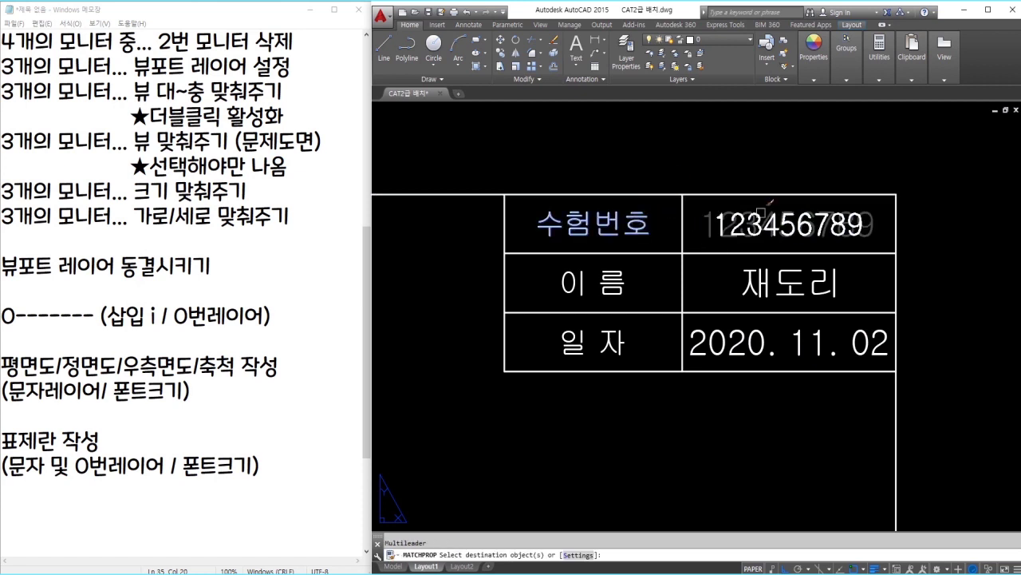
{"action": "left_click", "coordinate": [758, 283]}
{"action": "left_click", "coordinate": [778, 341]}
{"action": "key", "text": "Return"}
Step: Change the layer of all six title-block texts, the three labels and their three values, together
{"action": "left_click", "coordinate": [760, 231]}
{"action": "left_click", "coordinate": [775, 283]}
{"action": "left_click", "coordinate": [754, 345]}
{"action": "left_click", "coordinate": [594, 336]}
{"action": "left_click", "coordinate": [604, 286]}
{"action": "left_click", "coordinate": [610, 225]}
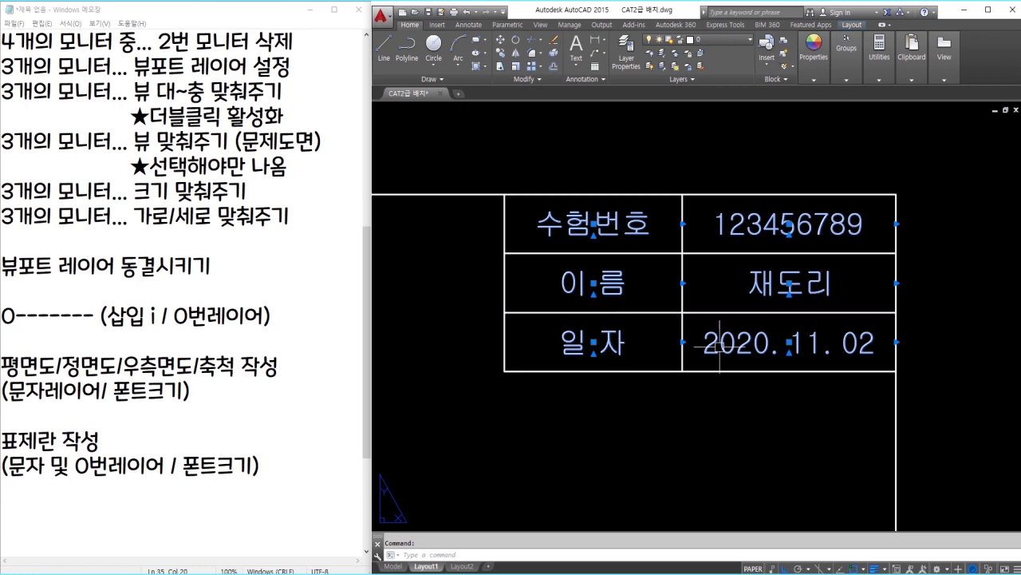
{"action": "left_click", "coordinate": [690, 39]}
{"action": "left_click", "coordinate": [709, 93]}
{"action": "key", "text": "Escape"}
Step: In Notepad, add the line "Lts 엔터 (선가중치 조정)" below the title-block notes, followed by the line "재설정"
{"action": "scroll", "coordinate": [856, 192], "scroll_direction": "down", "scroll_amount": 6}
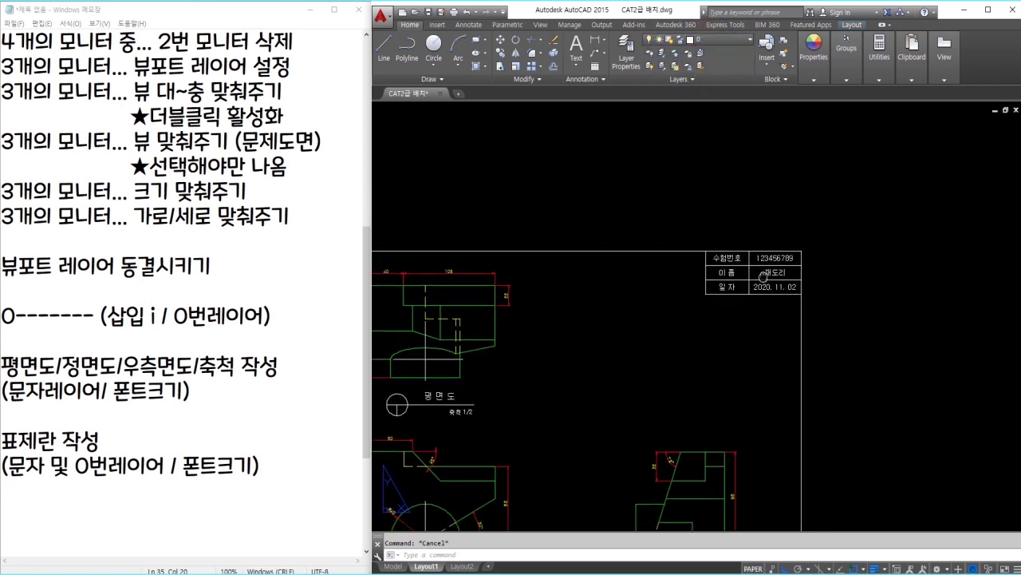
{"action": "middle_click_drag", "start_coordinate": [856, 192], "coordinate": [893, 176]}
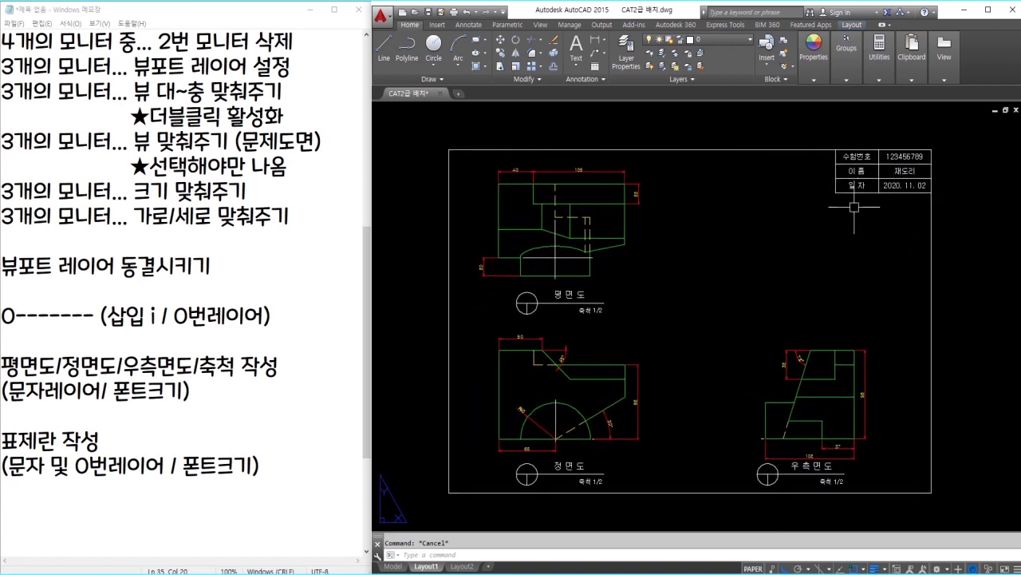
{"action": "left_click", "coordinate": [296, 468]}
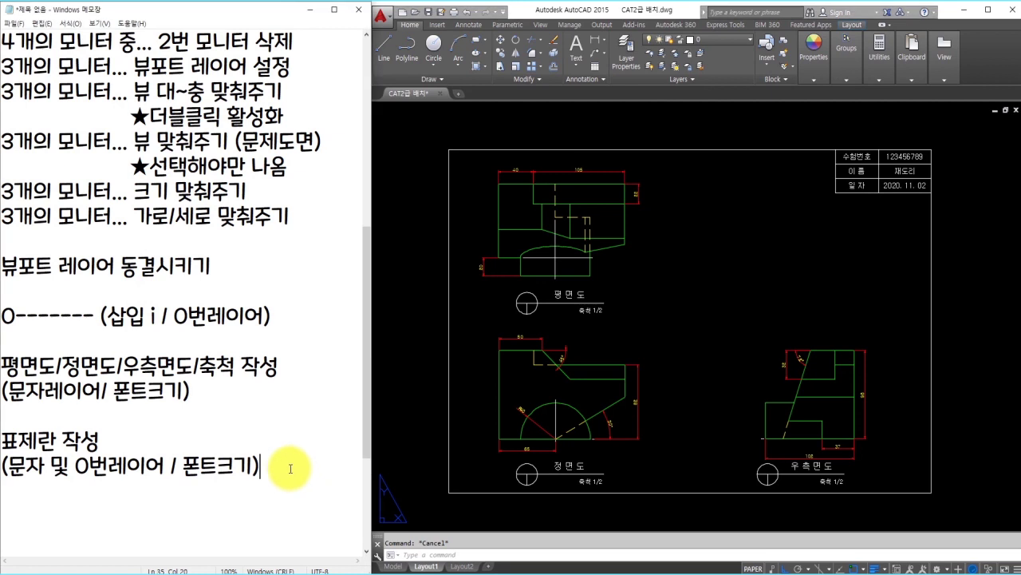
{"action": "key", "text": "Return"}
{"action": "key", "text": "Return"}
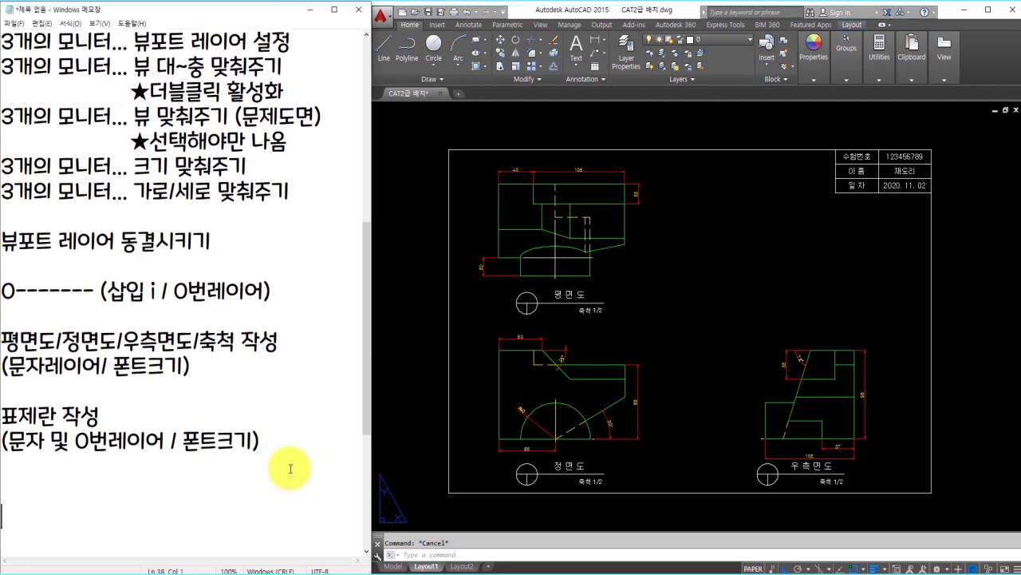
{"action": "type", "text": "ㅣㅆ"}
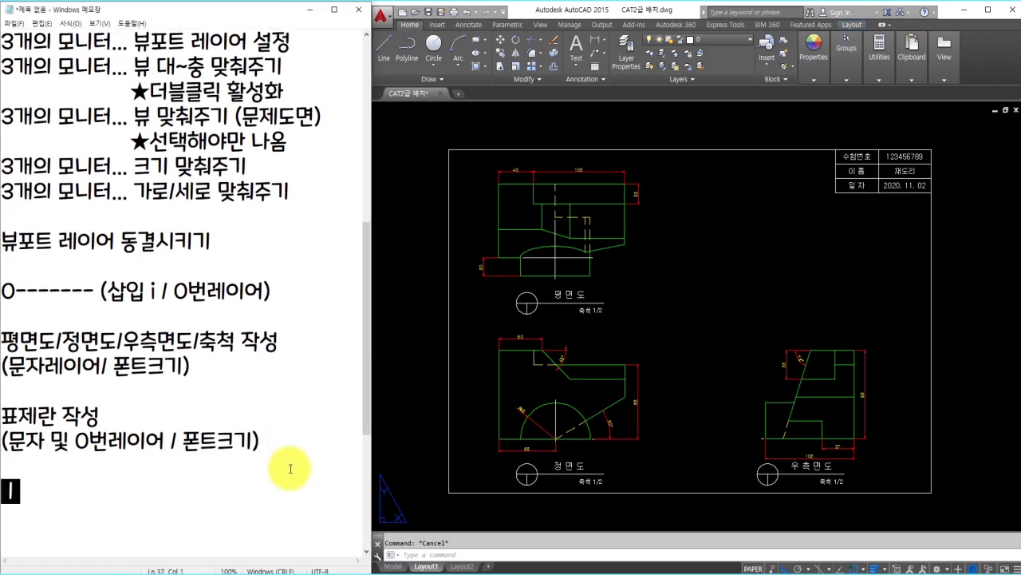
{"action": "key", "text": "BackSpace"}
{"action": "key", "text": "BackSpace"}
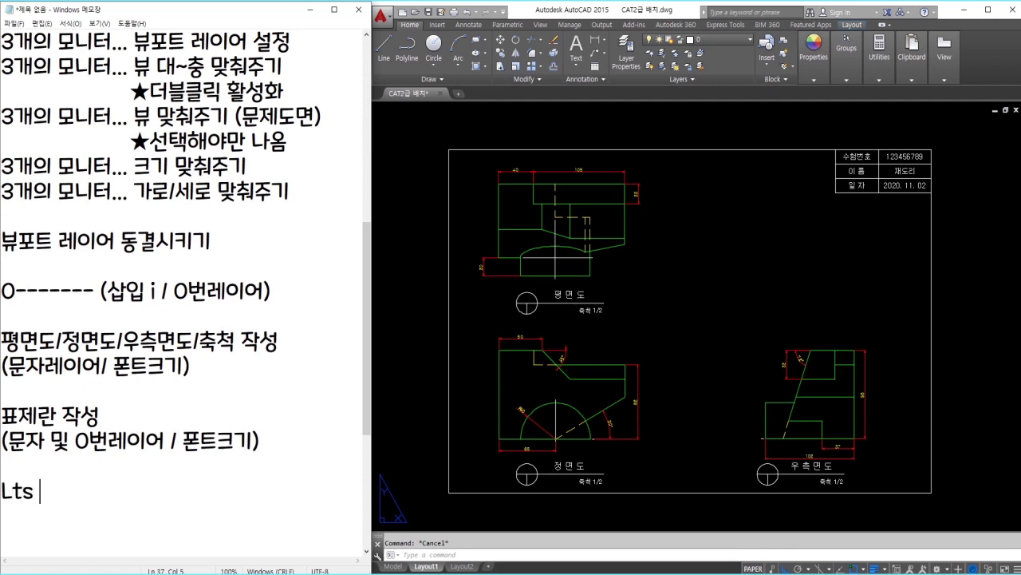
{"action": "type", "text": "Lts )"}
{"action": "key", "text": "BackSpace"}
{"action": "type", "text": "엔터 "}
{"action": "type", "text": "(선가중치 조"}
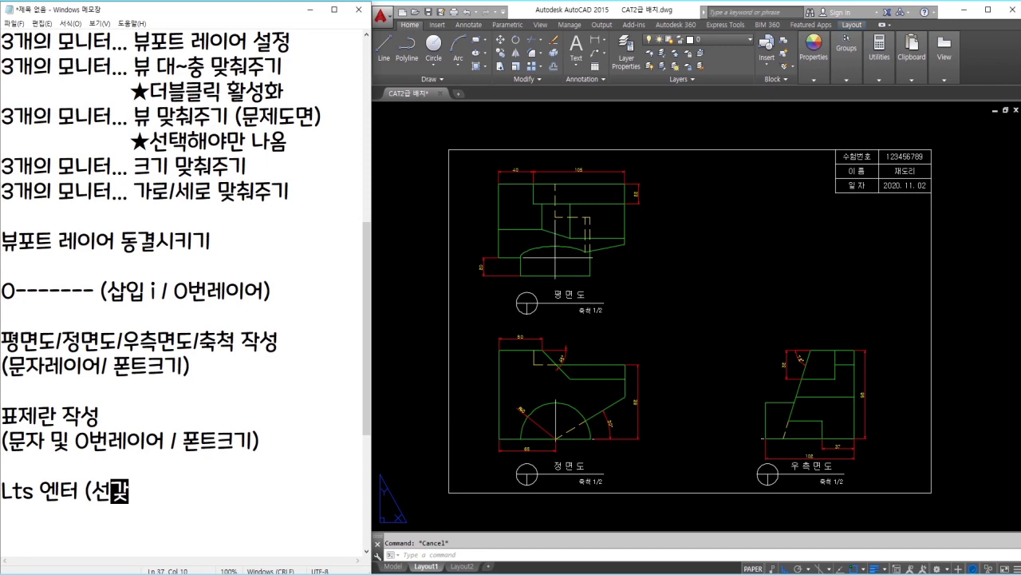
{"action": "type", "text": "정) "}
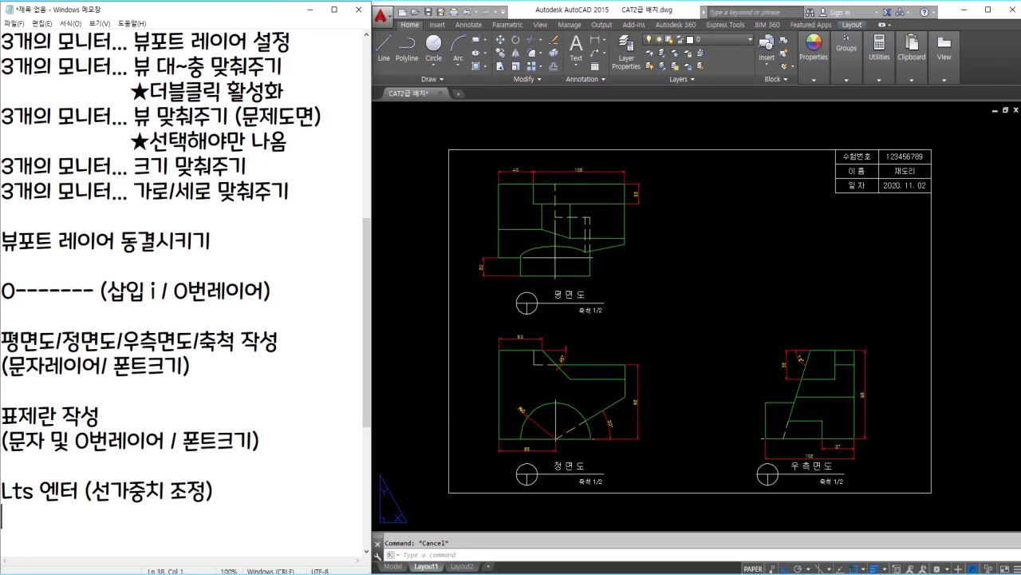
{"action": "type", "text": "재설ㅈ"}
Step: Back in AutoCAD, reduce the global linetype scale with LTS, entering 0.3 and a second adjusted value
{"action": "left_click", "coordinate": [717, 406]}
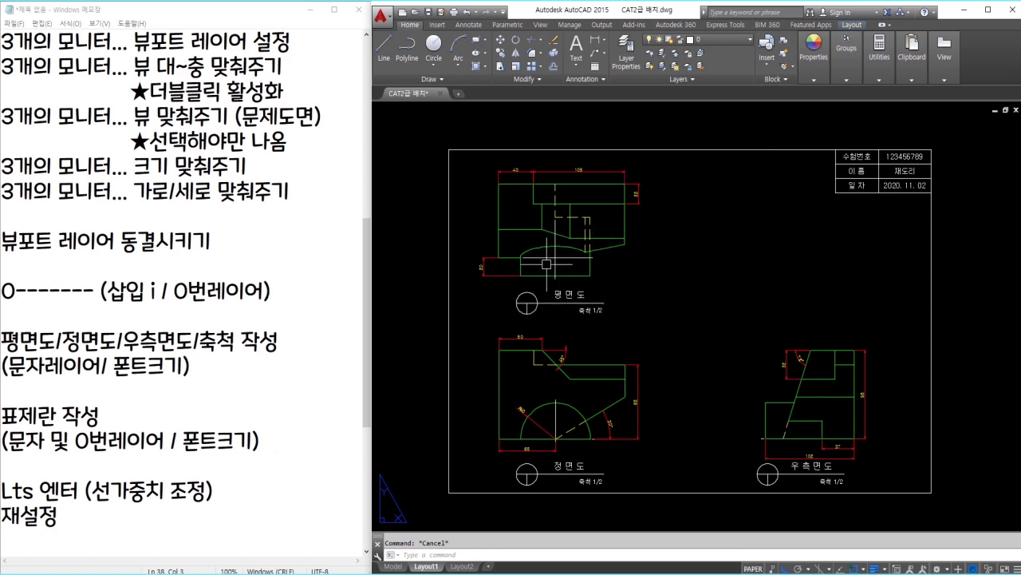
{"action": "type", "text": "lts"}
{"action": "key", "text": "Return"}
{"action": "type", "text": "0.3"}
{"action": "key", "text": "Return"}
{"action": "key", "text": "Return"}
{"action": "type", "text": "0"}
{"action": "key", "text": "Return"}
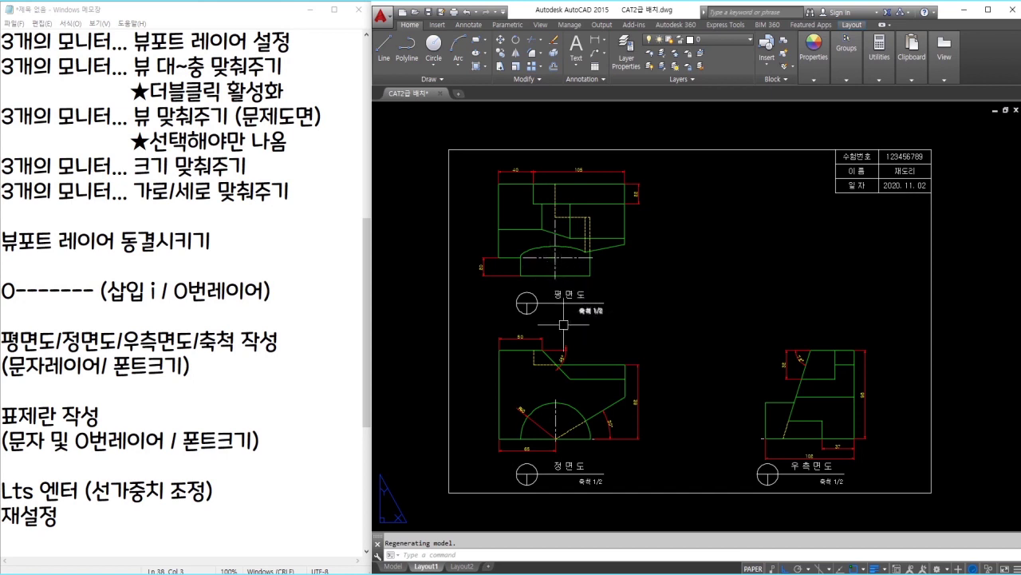
Step: In Notepad, add the heading "프린터 설정" after a blank line below "재설정"
{"action": "left_click", "coordinate": [171, 518]}
{"action": "key", "text": "Return"}
{"action": "key", "text": "Return"}
{"action": "type", "text": "프린터 설정"}
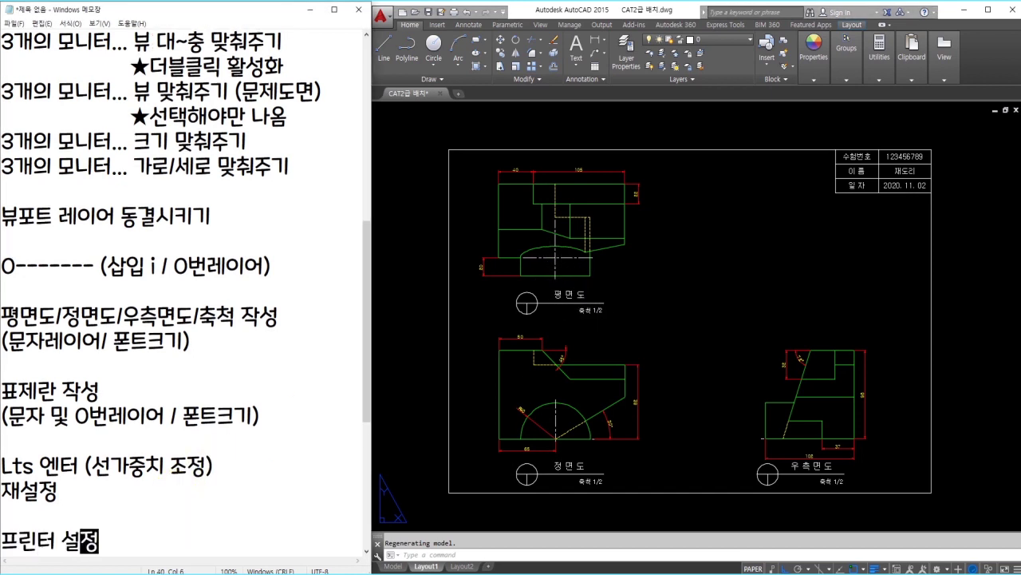
Step: In AutoCAD, modify Layout1's page setup to use DWG To PDF.pc3 with ISO full bleed A4 (297.00 x 210.00 MM) paper
{"action": "left_click", "coordinate": [633, 393]}
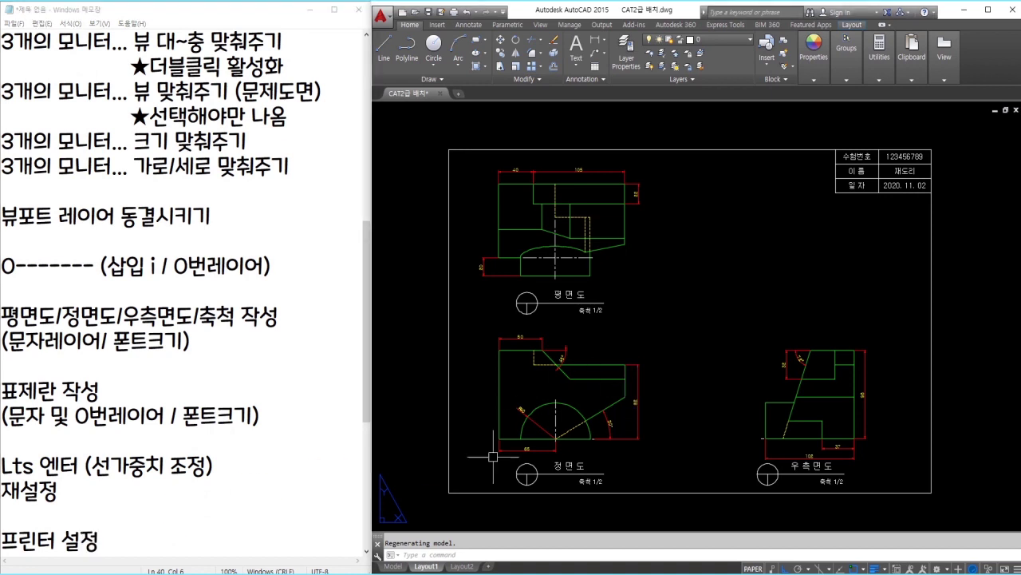
{"action": "right_click", "coordinate": [428, 570]}
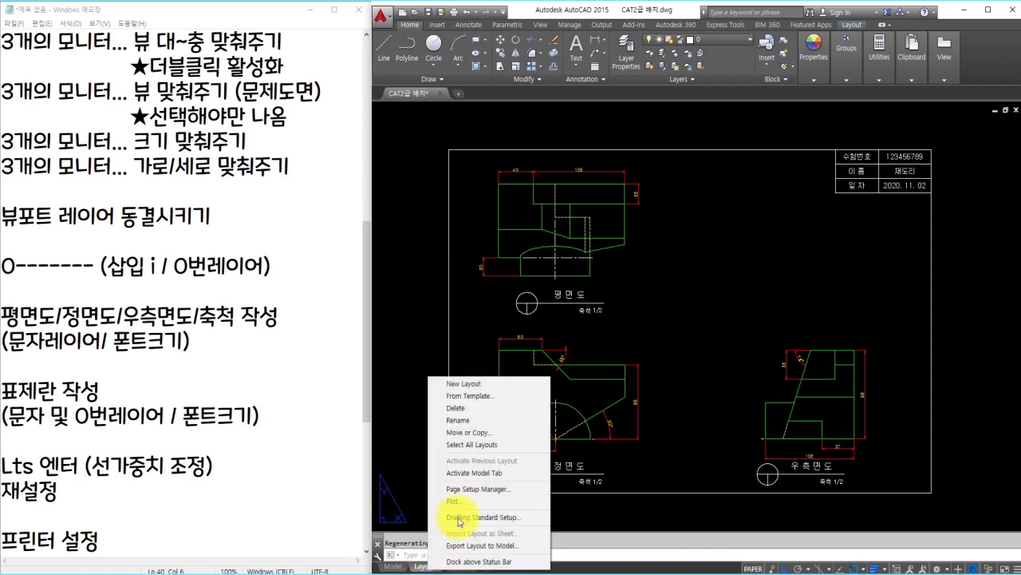
{"action": "left_click", "coordinate": [473, 490]}
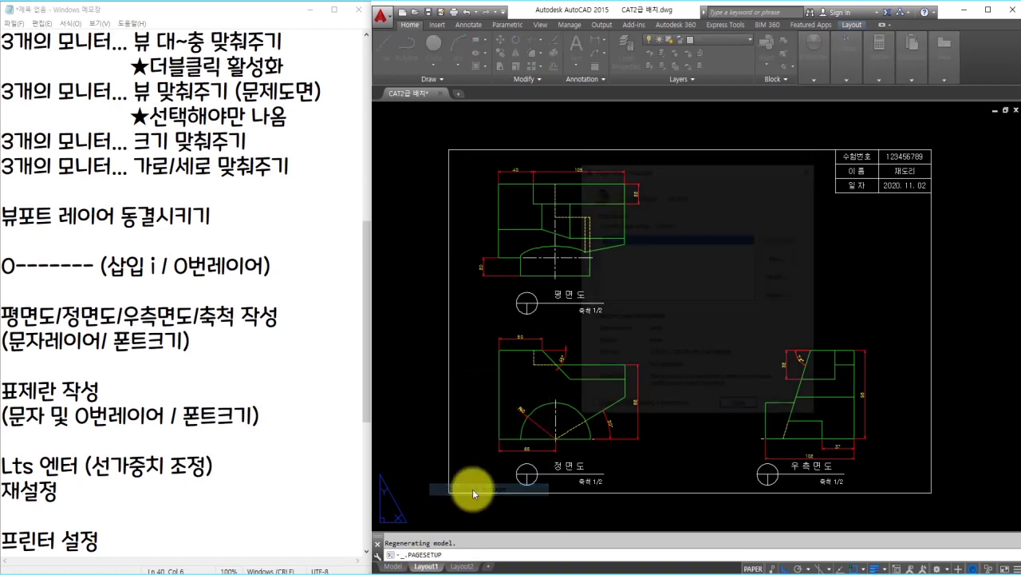
{"action": "left_click", "coordinate": [785, 277]}
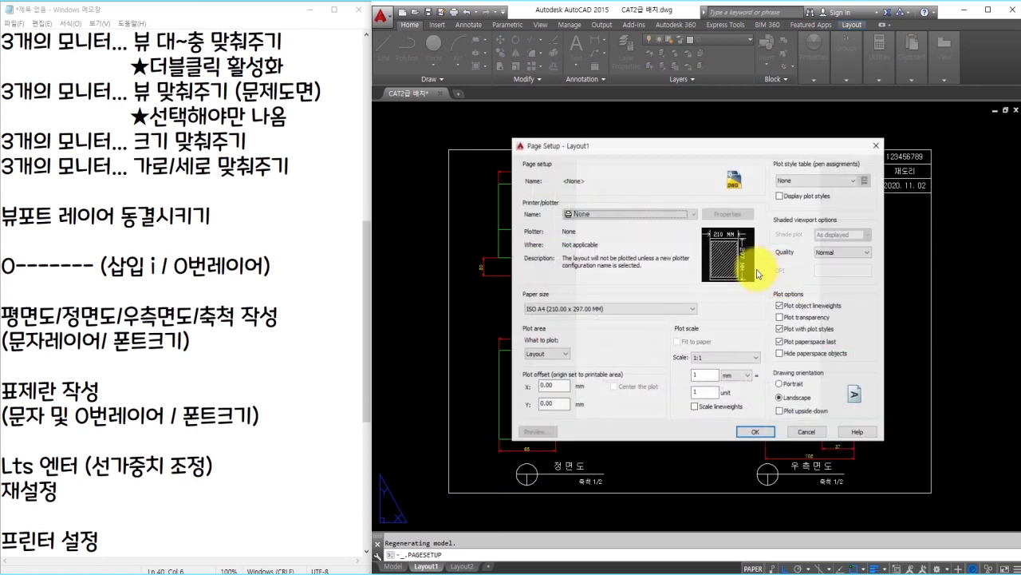
{"action": "left_click", "coordinate": [621, 216]}
{"action": "scroll", "coordinate": [614, 240], "scroll_direction": "down", "scroll_amount": 1}
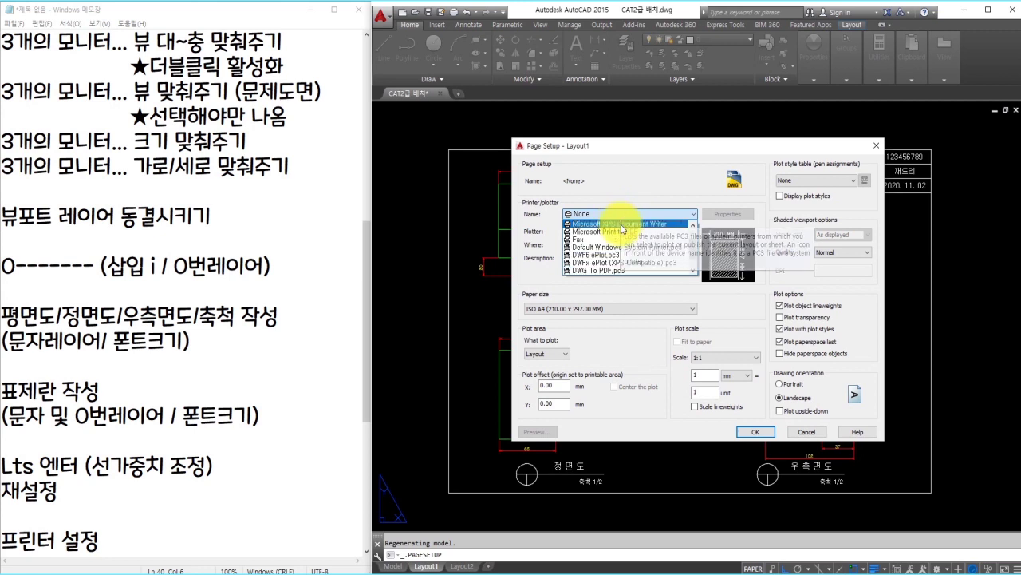
{"action": "left_click", "coordinate": [591, 308]}
{"action": "left_click_drag", "start_coordinate": [694, 468], "coordinate": [693, 332]}
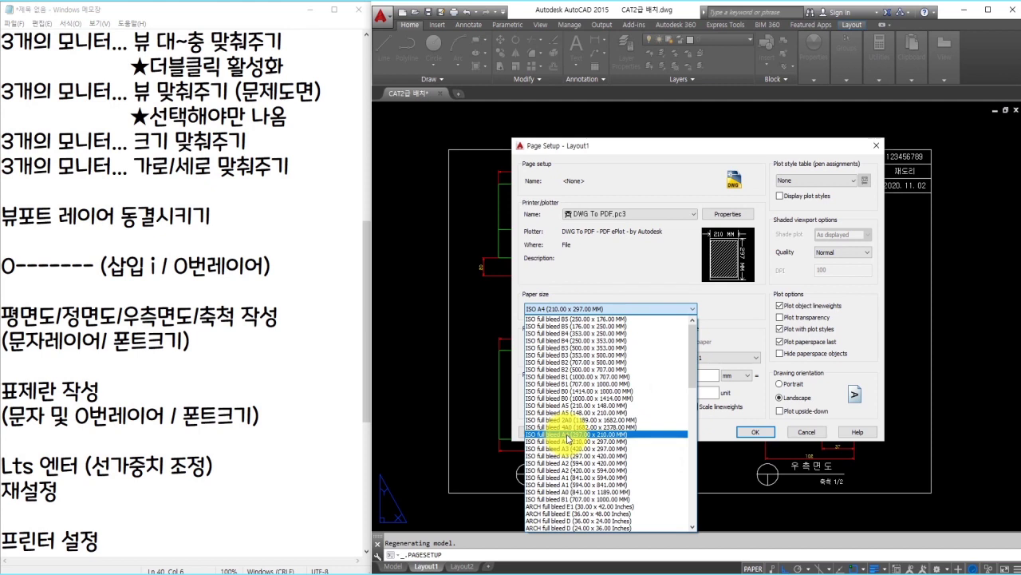
{"action": "left_click", "coordinate": [606, 435]}
Step: Set Layout1 to plot centred Extents with the monochrome.ctb plot style table, and accept the page setup
{"action": "left_click", "coordinate": [557, 353]}
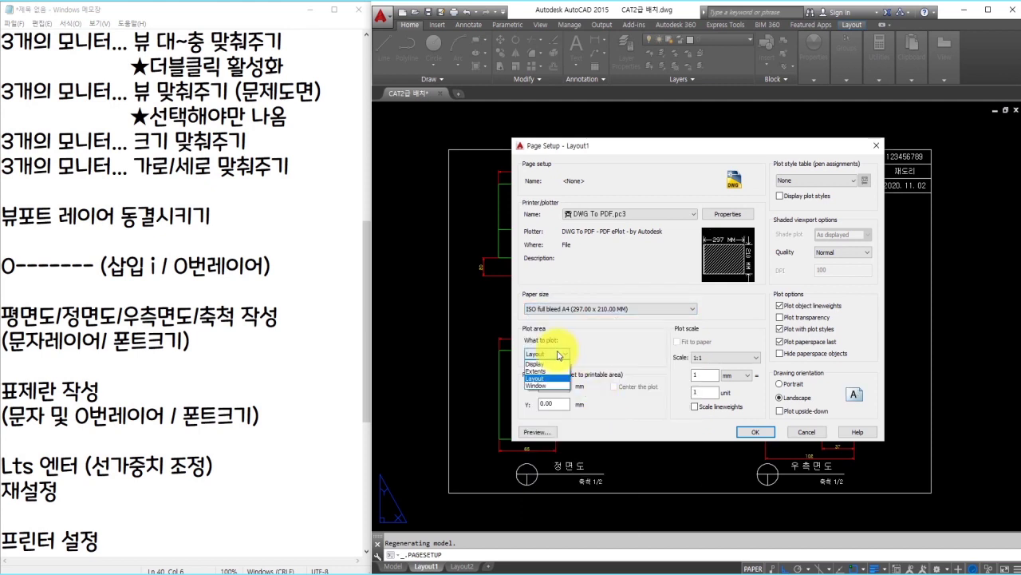
{"action": "left_click", "coordinate": [557, 372]}
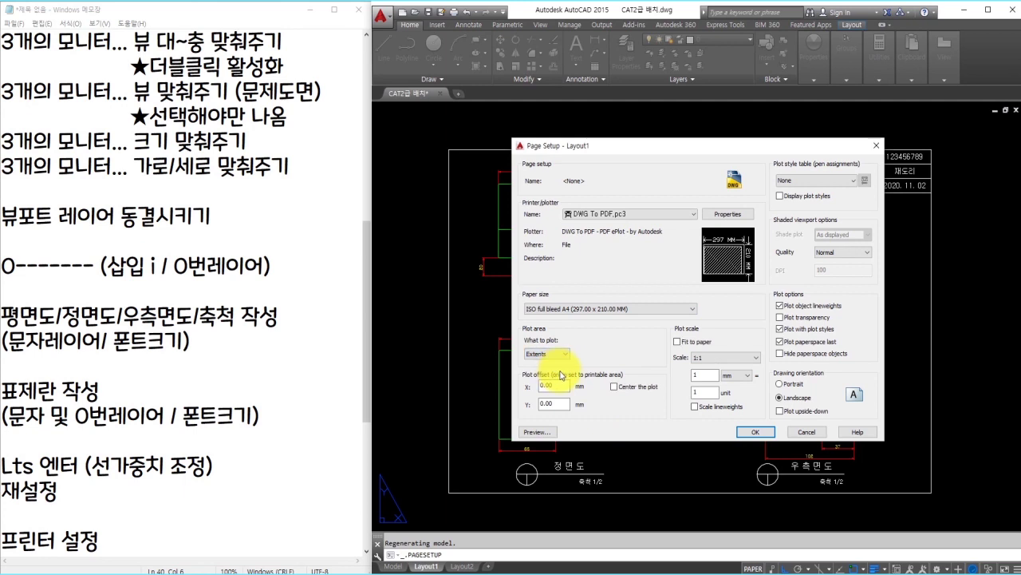
{"action": "left_click", "coordinate": [615, 387]}
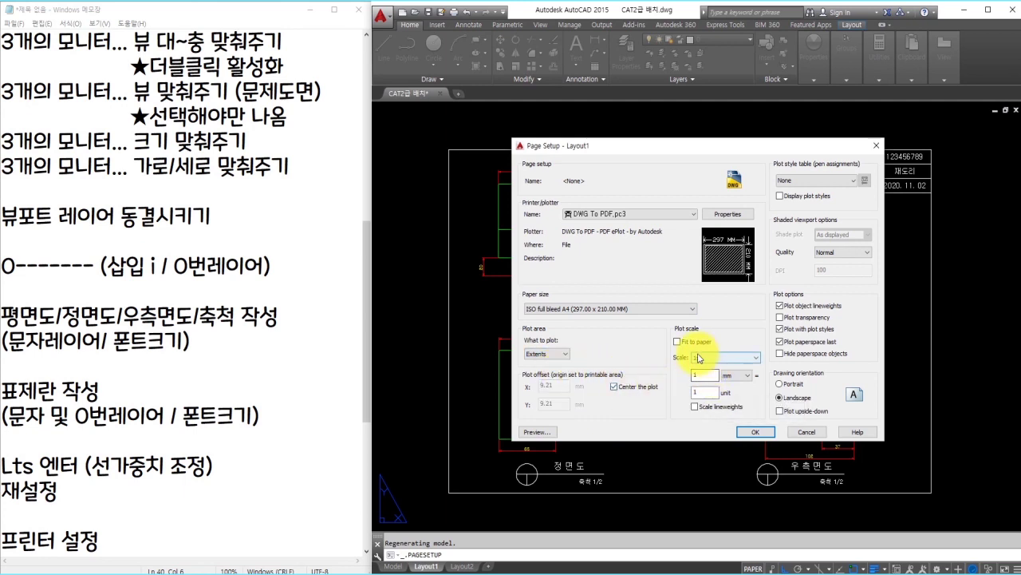
{"action": "left_click", "coordinate": [838, 181]}
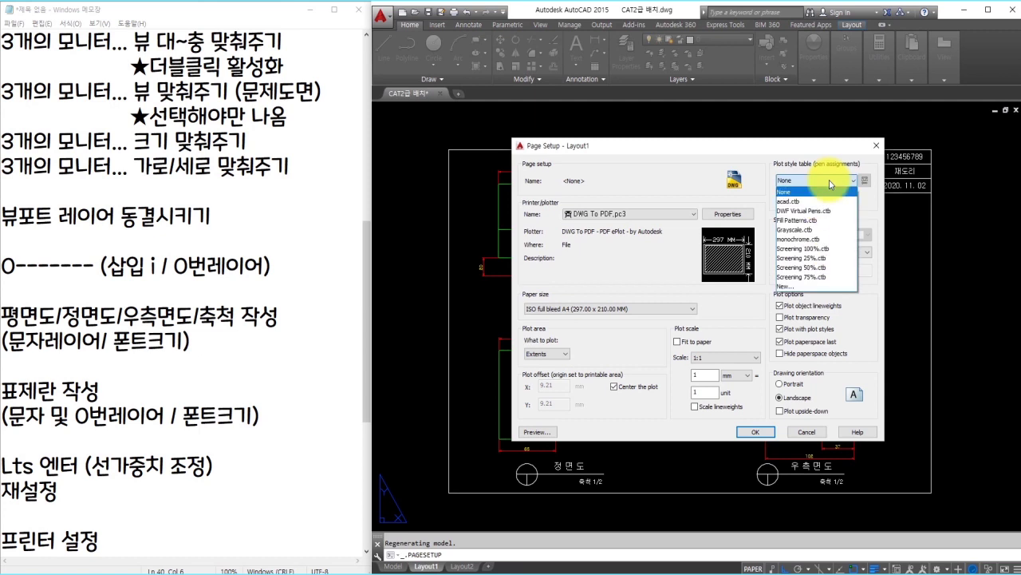
{"action": "left_click", "coordinate": [807, 238]}
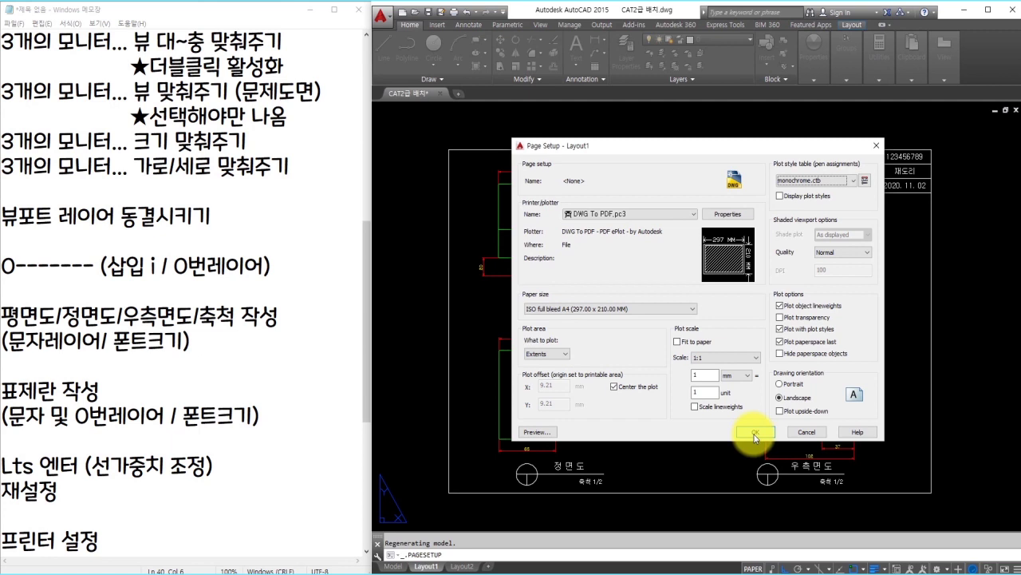
{"action": "left_click", "coordinate": [754, 434]}
{"action": "left_click", "coordinate": [741, 408]}
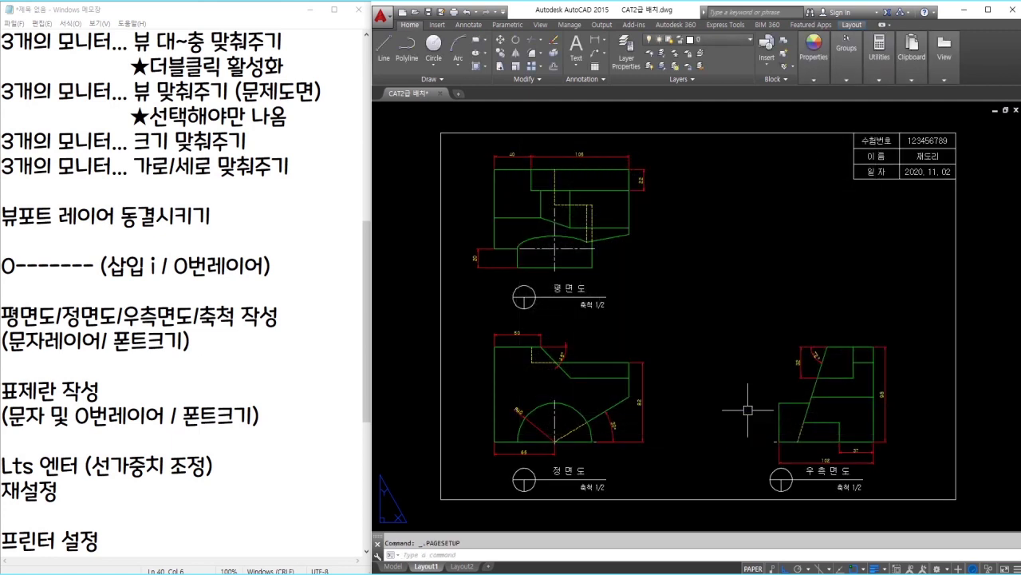